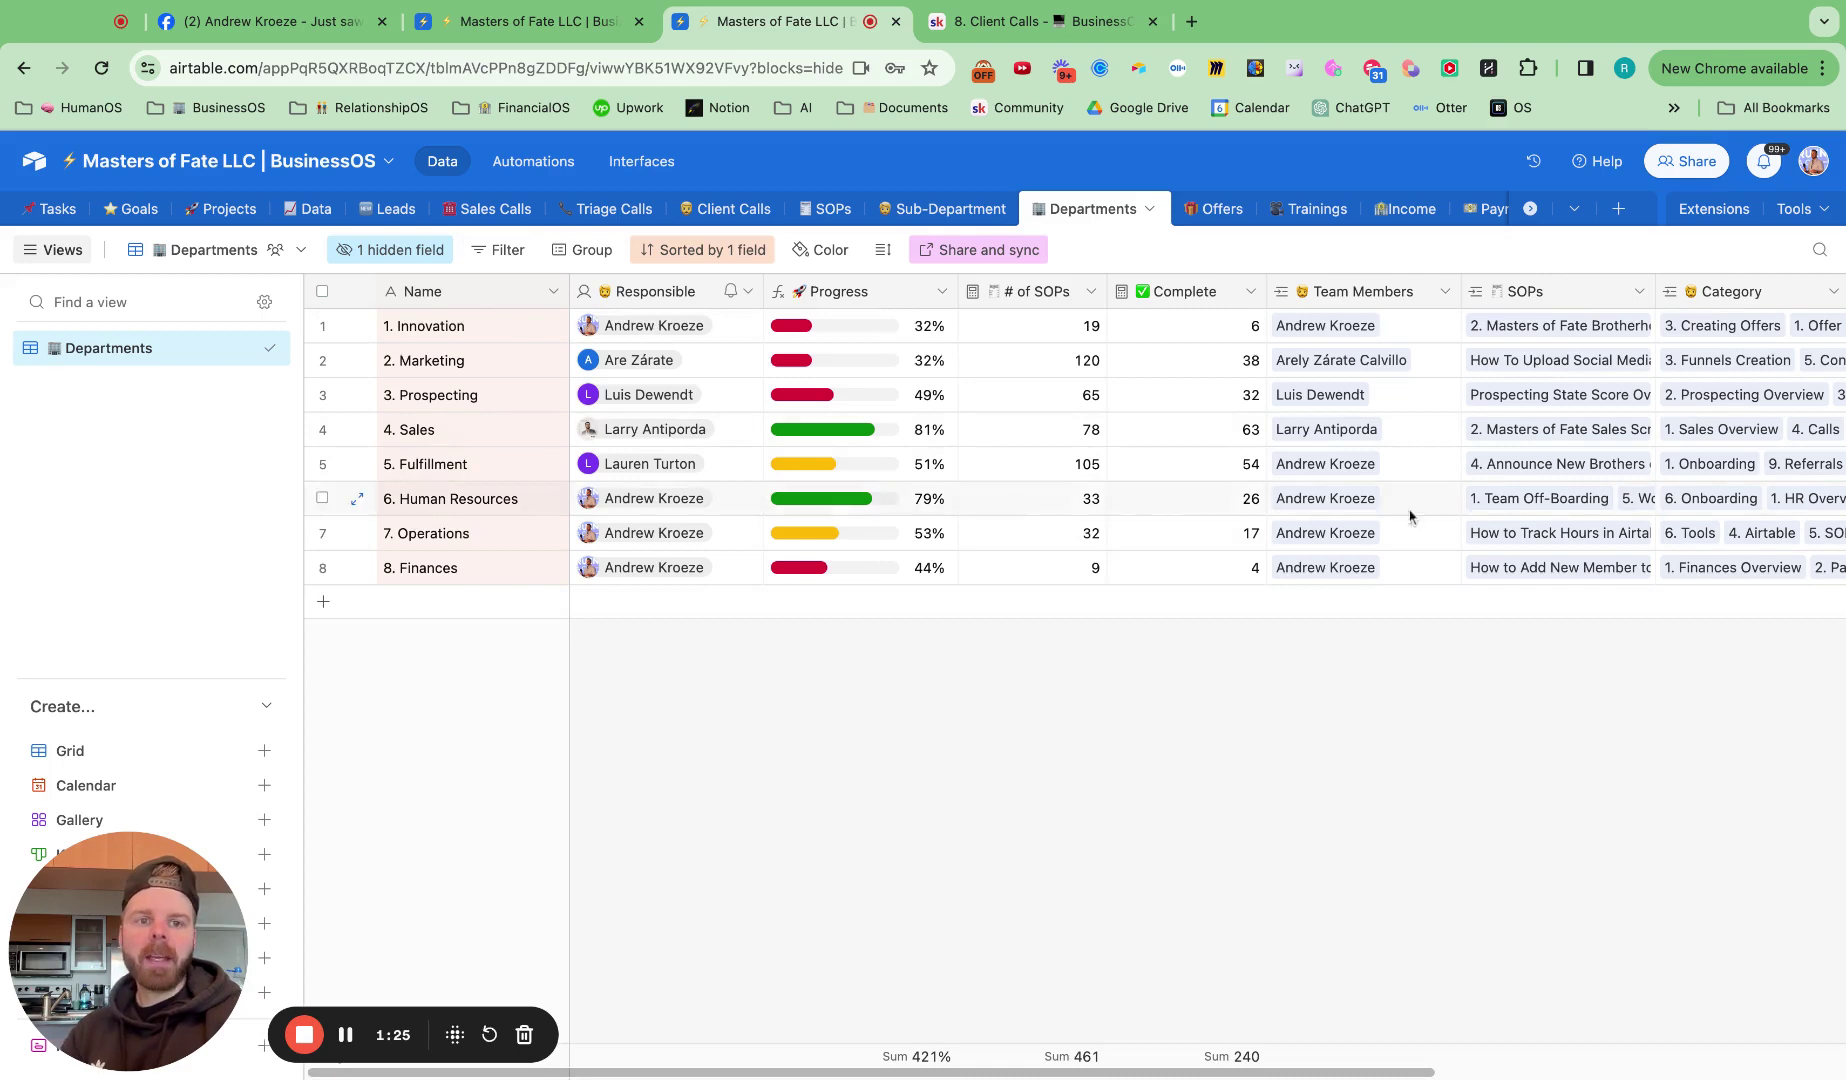
Step: Scroll the current table sideways to view its columns, then back
scroll(1551, 352, right, 3)
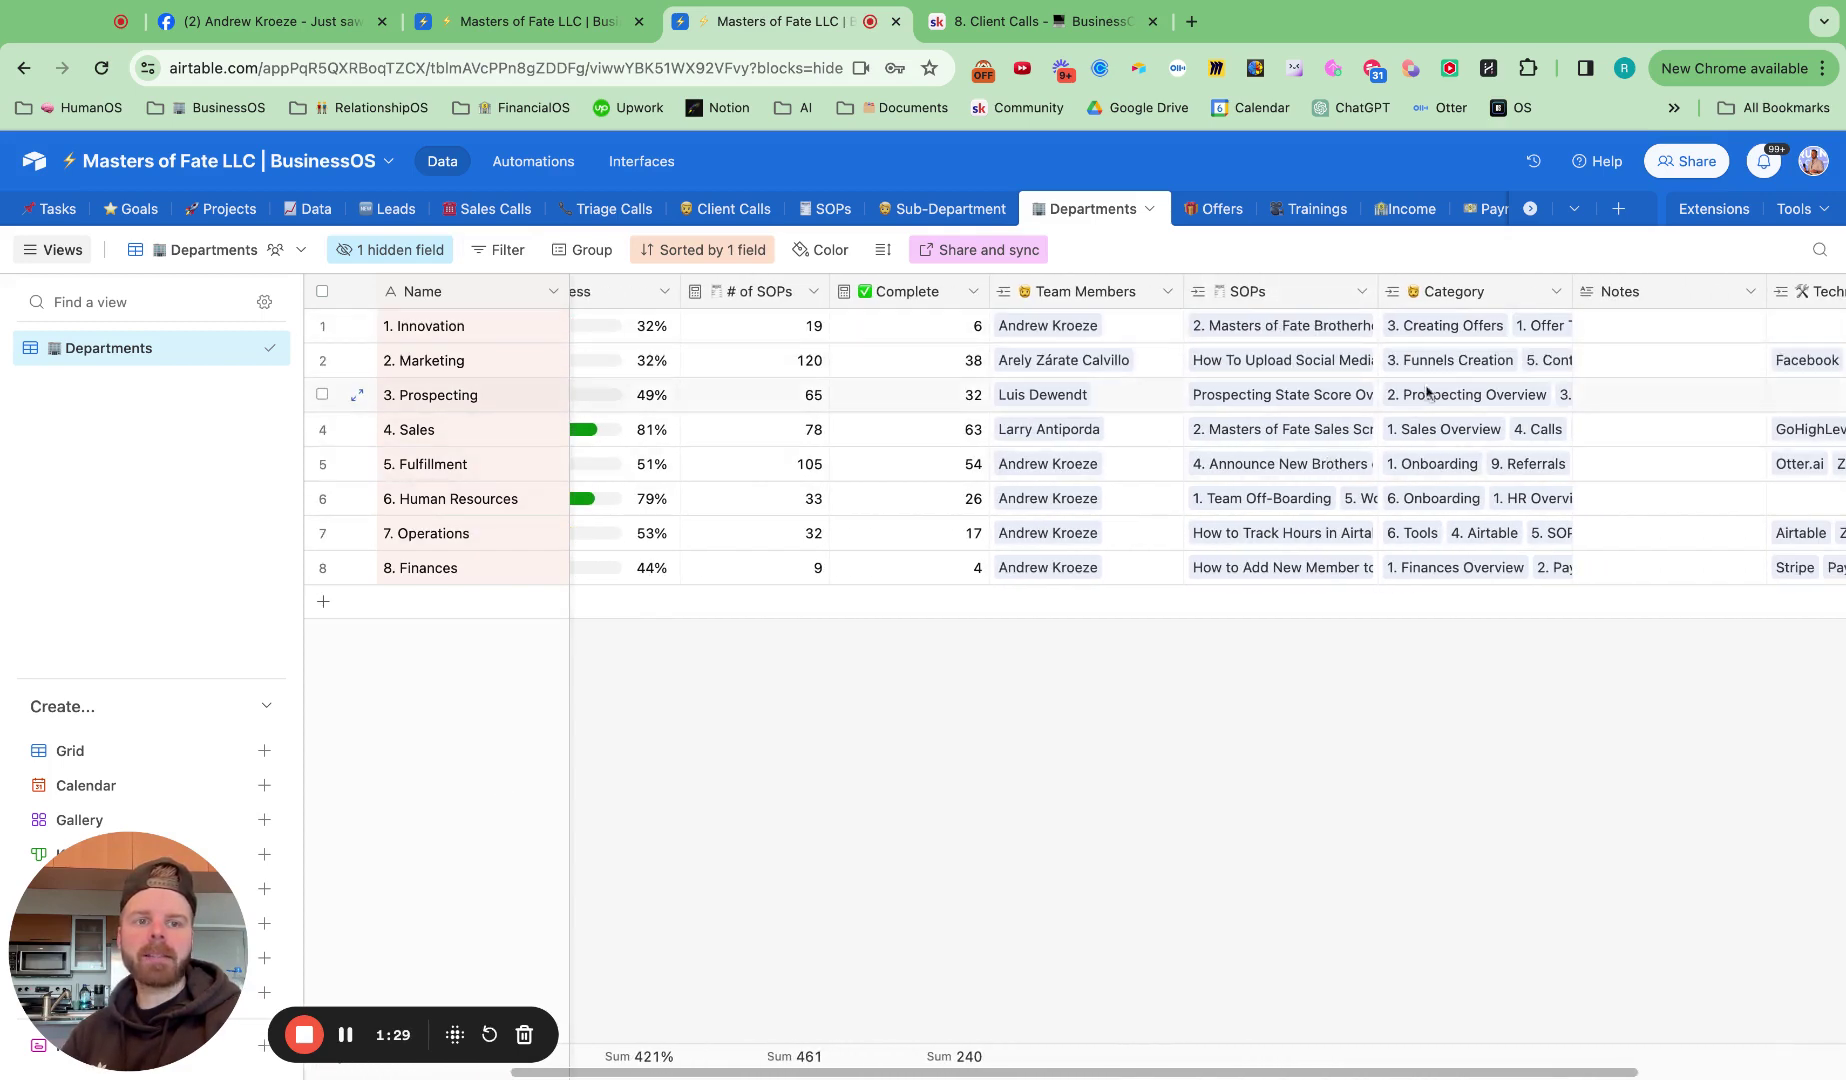
scroll(1340, 360, right, 1)
scroll(1562, 367, right, 1)
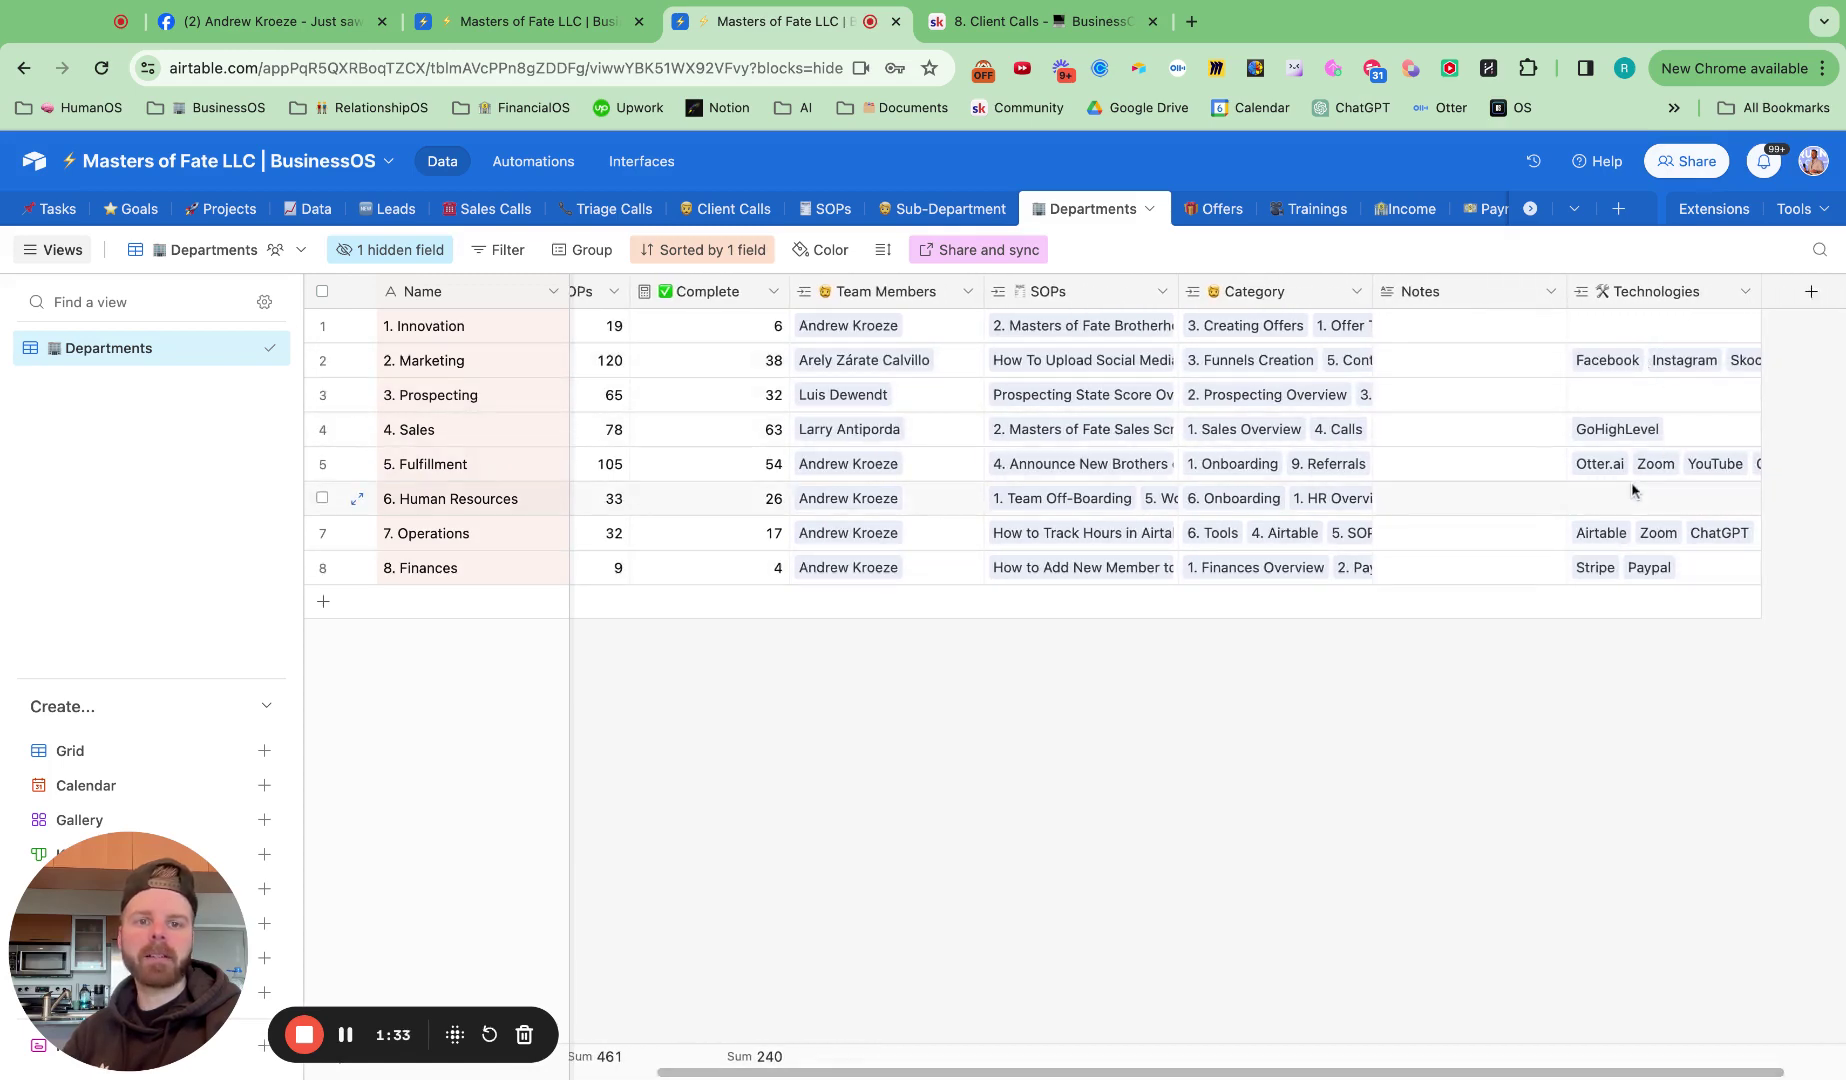
scroll(1343, 418, left, 1)
scroll(1343, 418, left, 5)
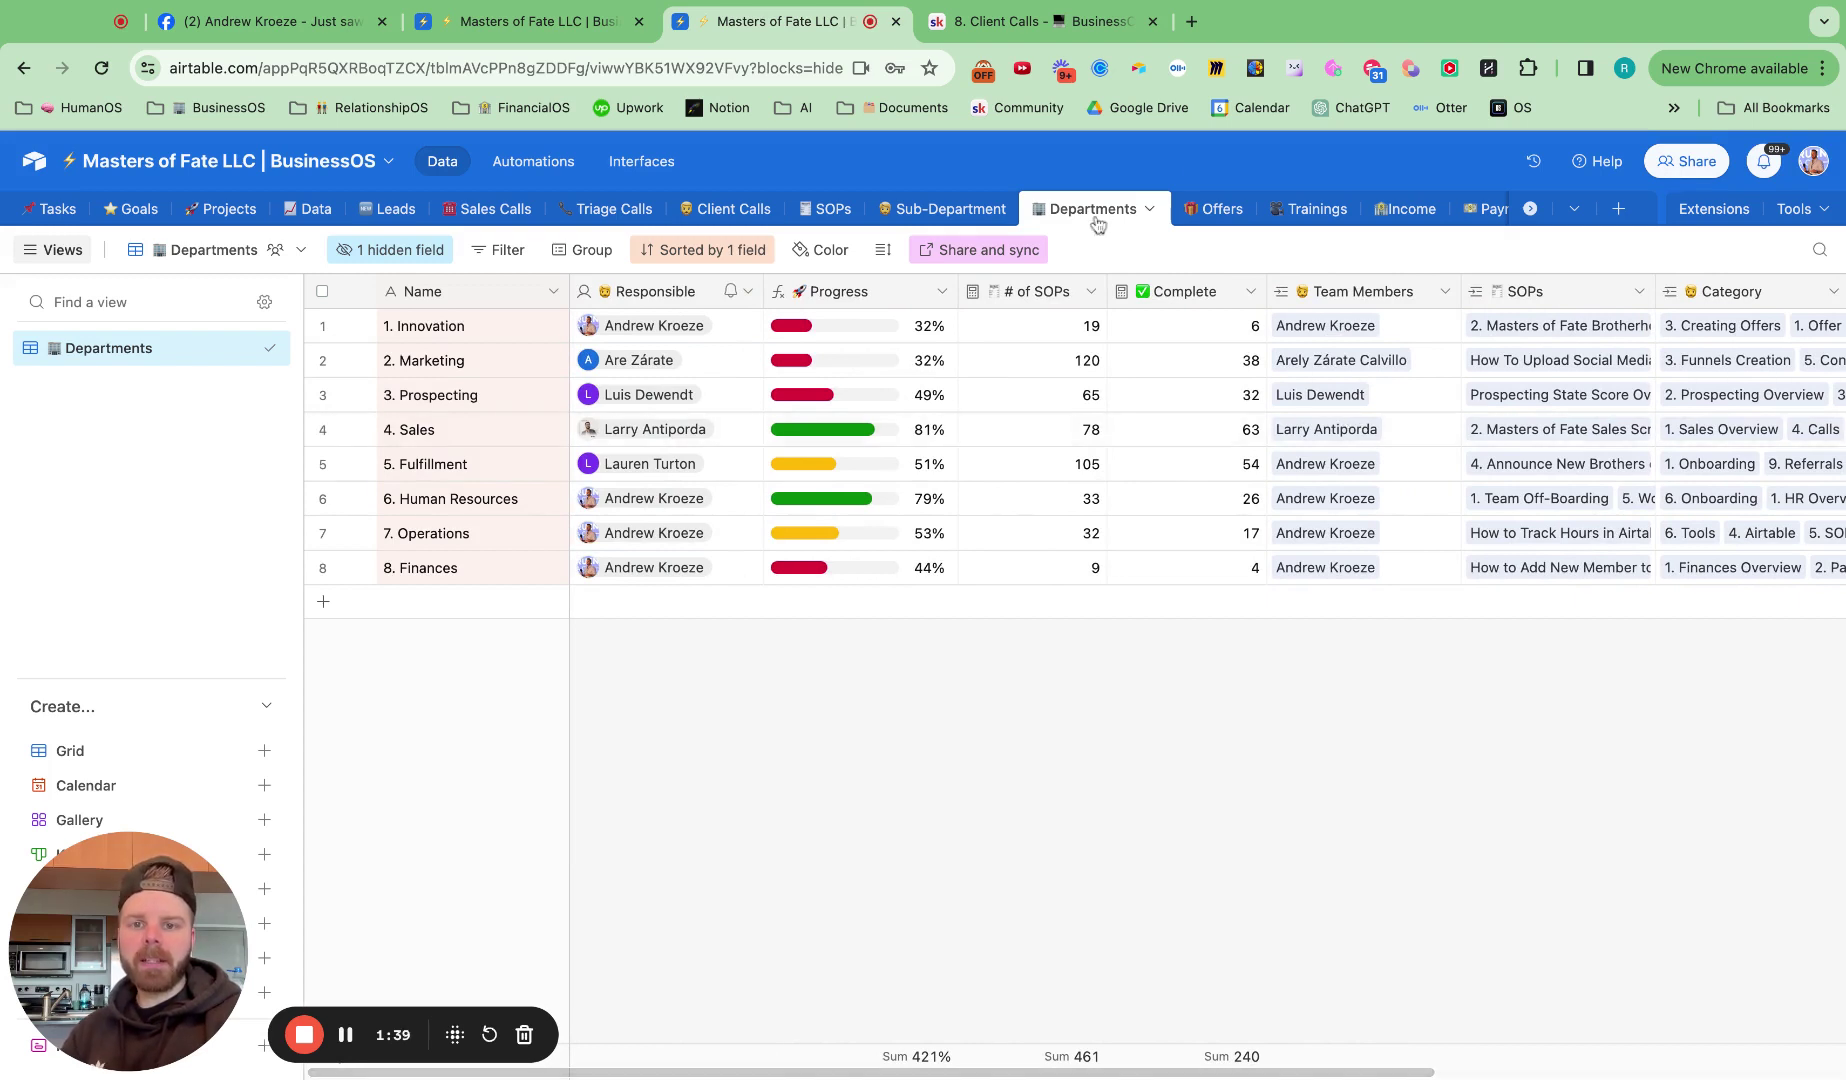
Step: Open the Sub-Department table and browse its department groups from Innovation through Finances
click(966, 210)
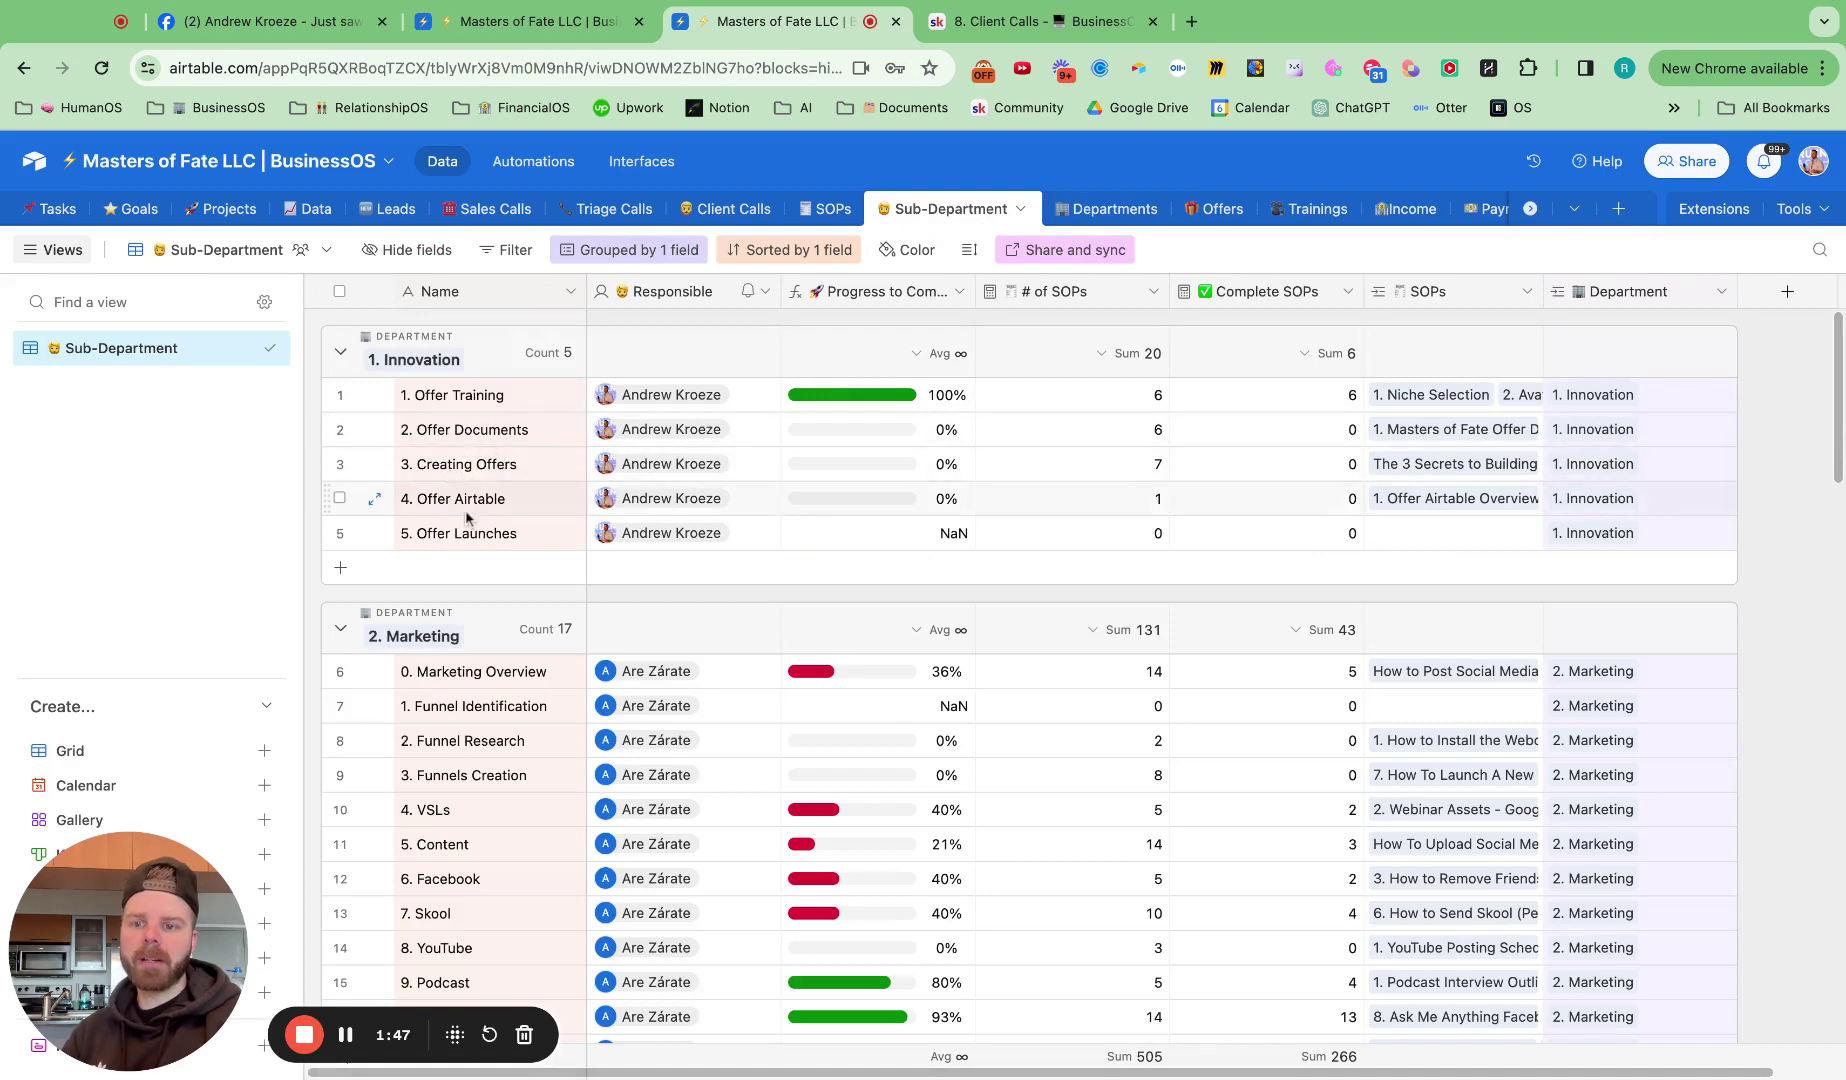
scroll(470, 530, down, 2)
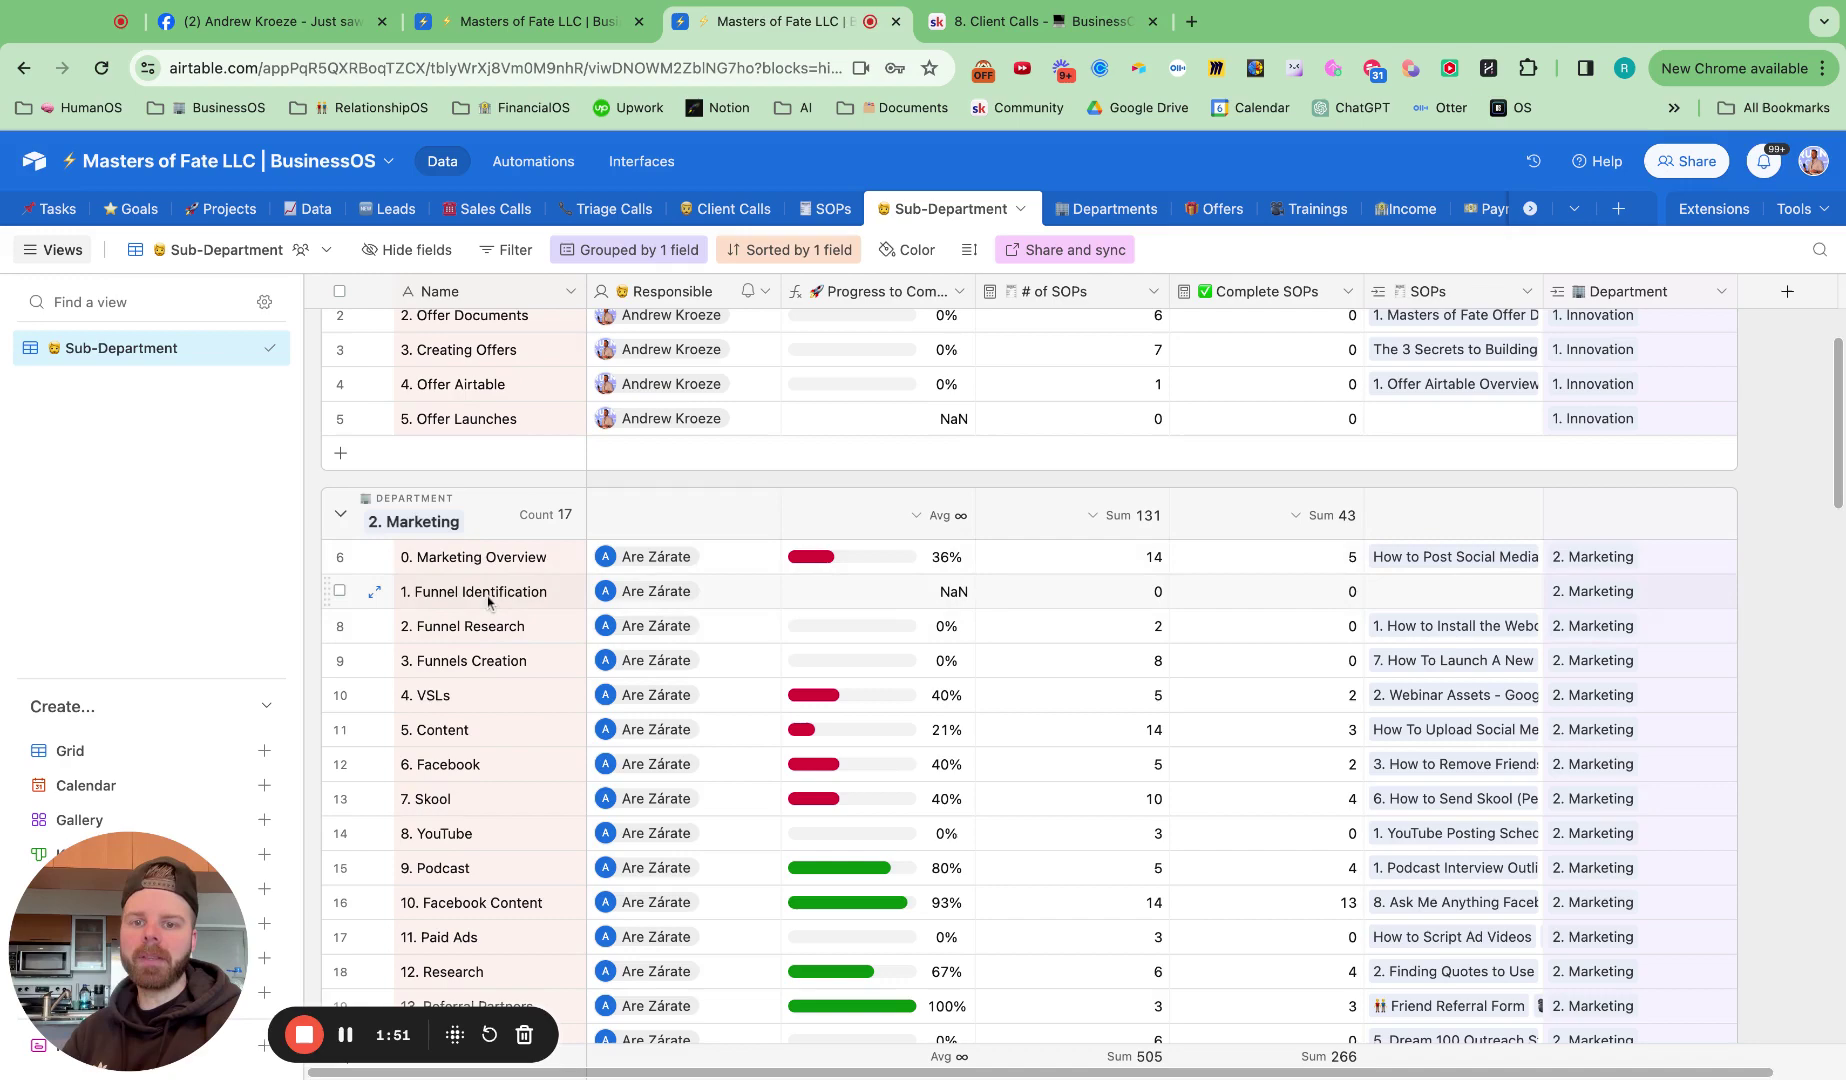
scroll(488, 600, down, 6)
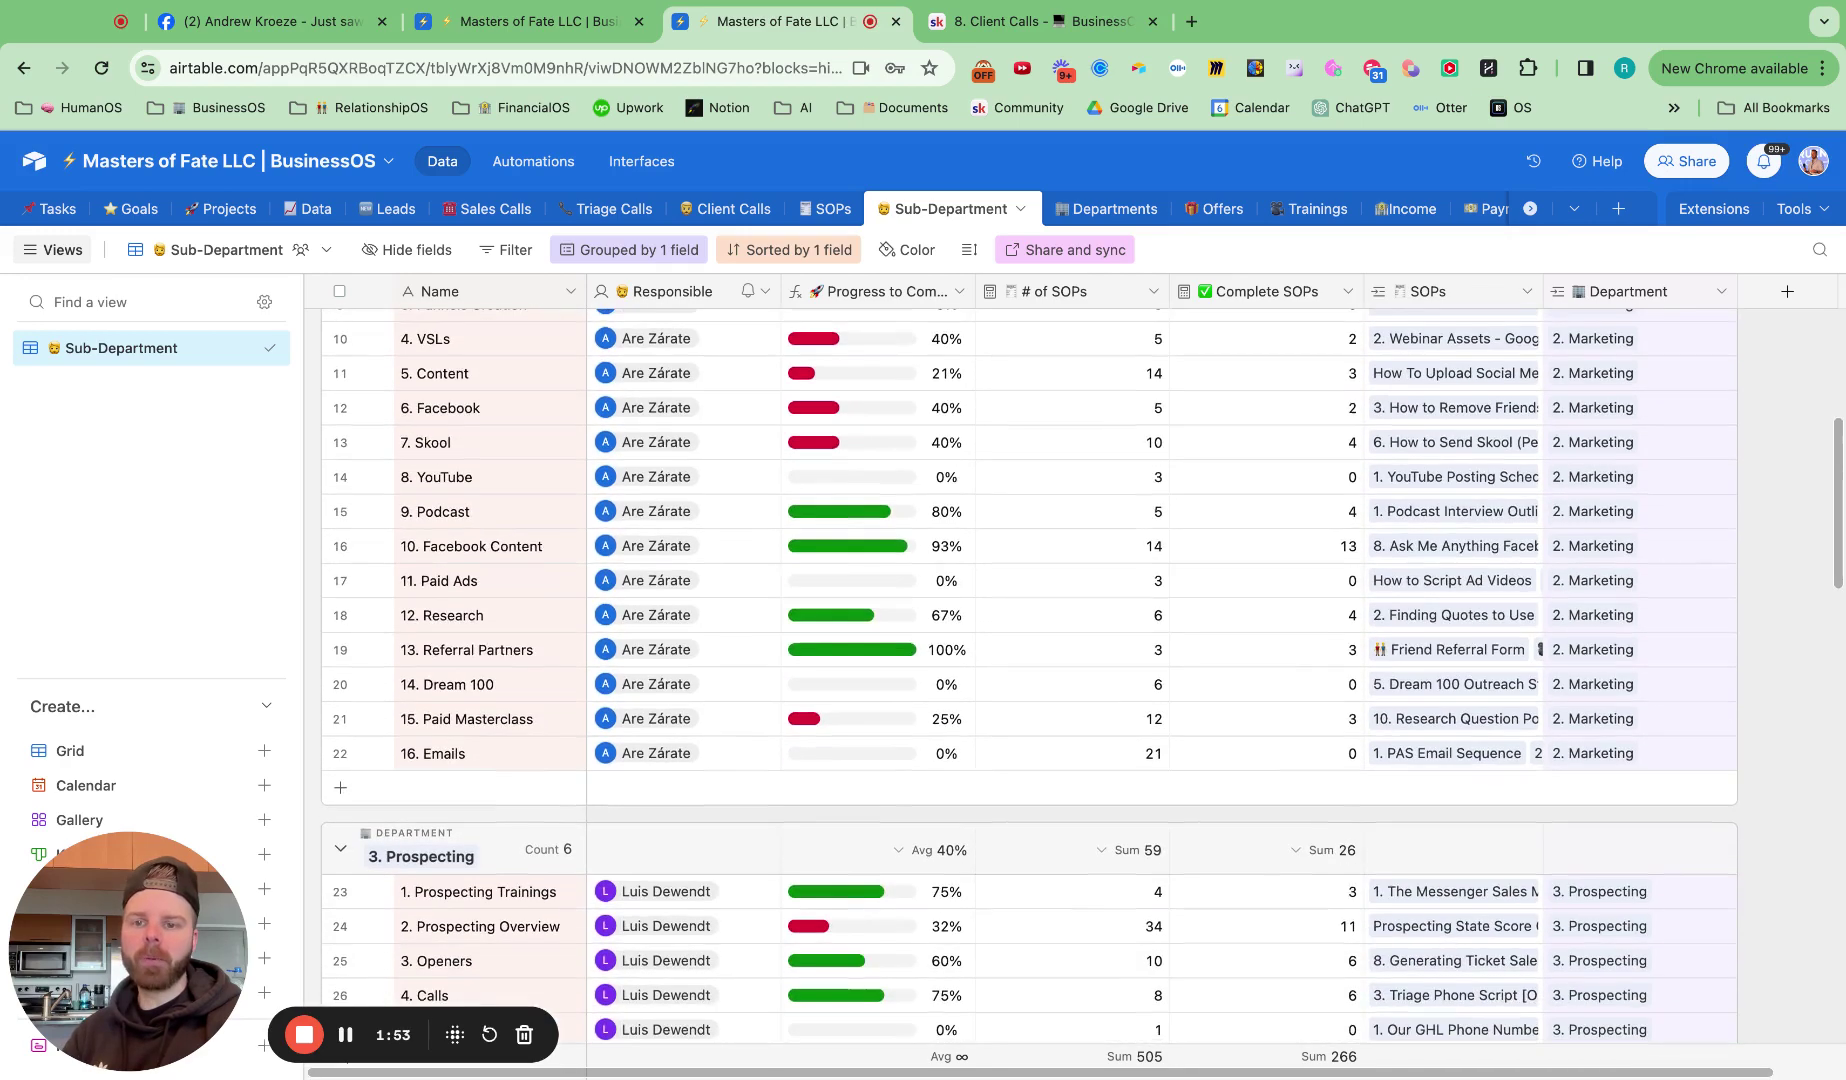
scroll(488, 600, down, 8)
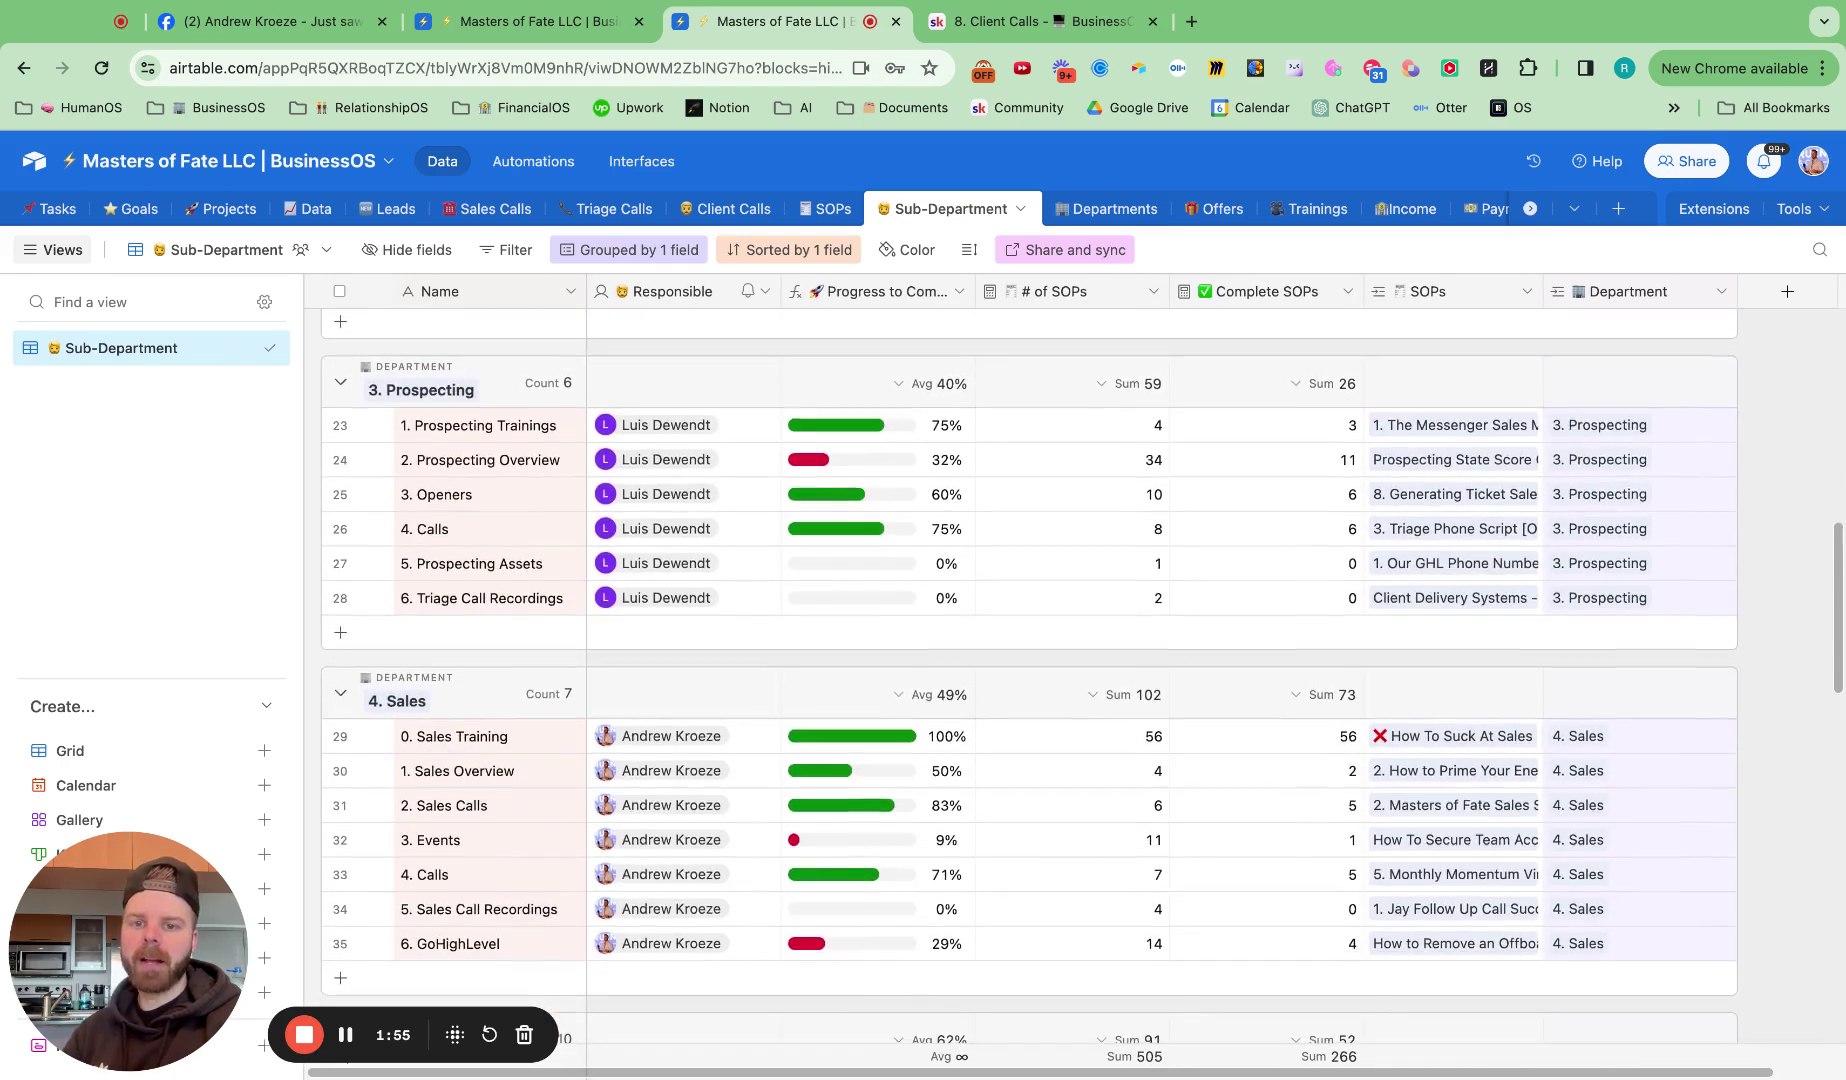
scroll(755, 510, down, 6)
scroll(755, 510, up, 16)
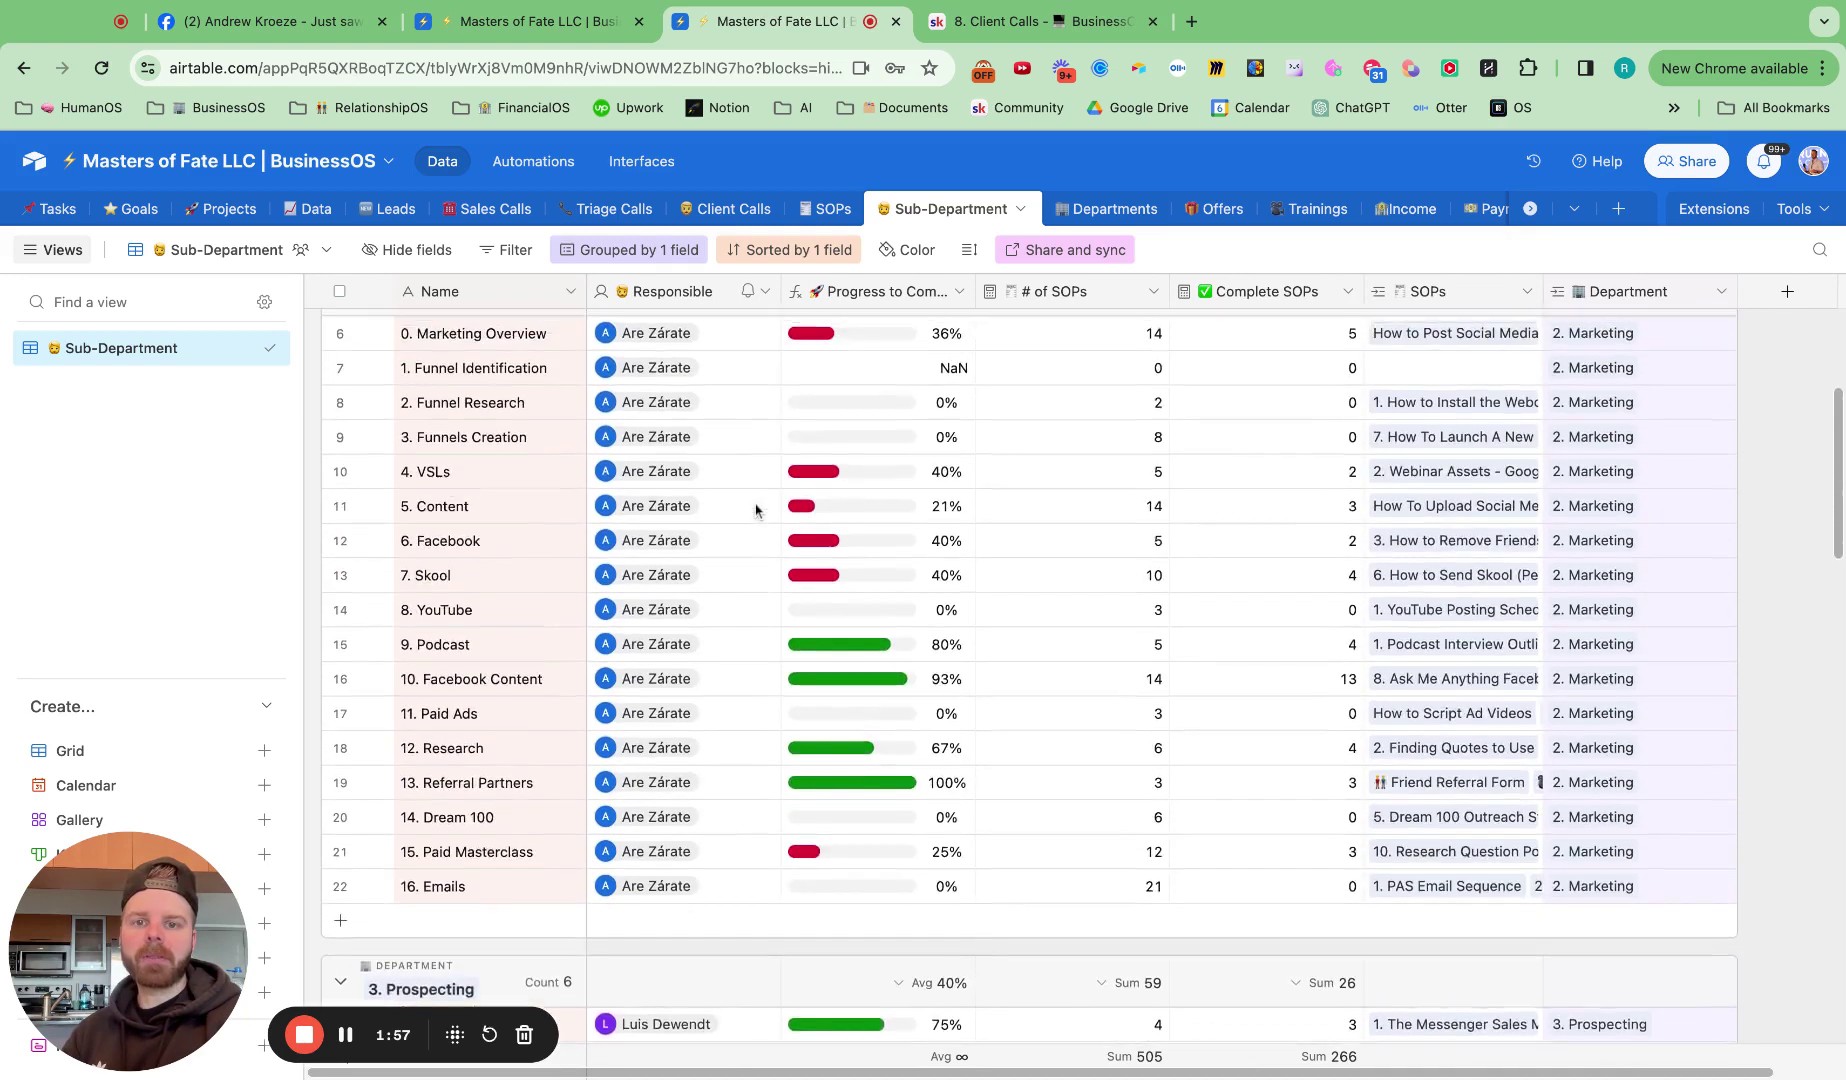
scroll(755, 510, up, 6)
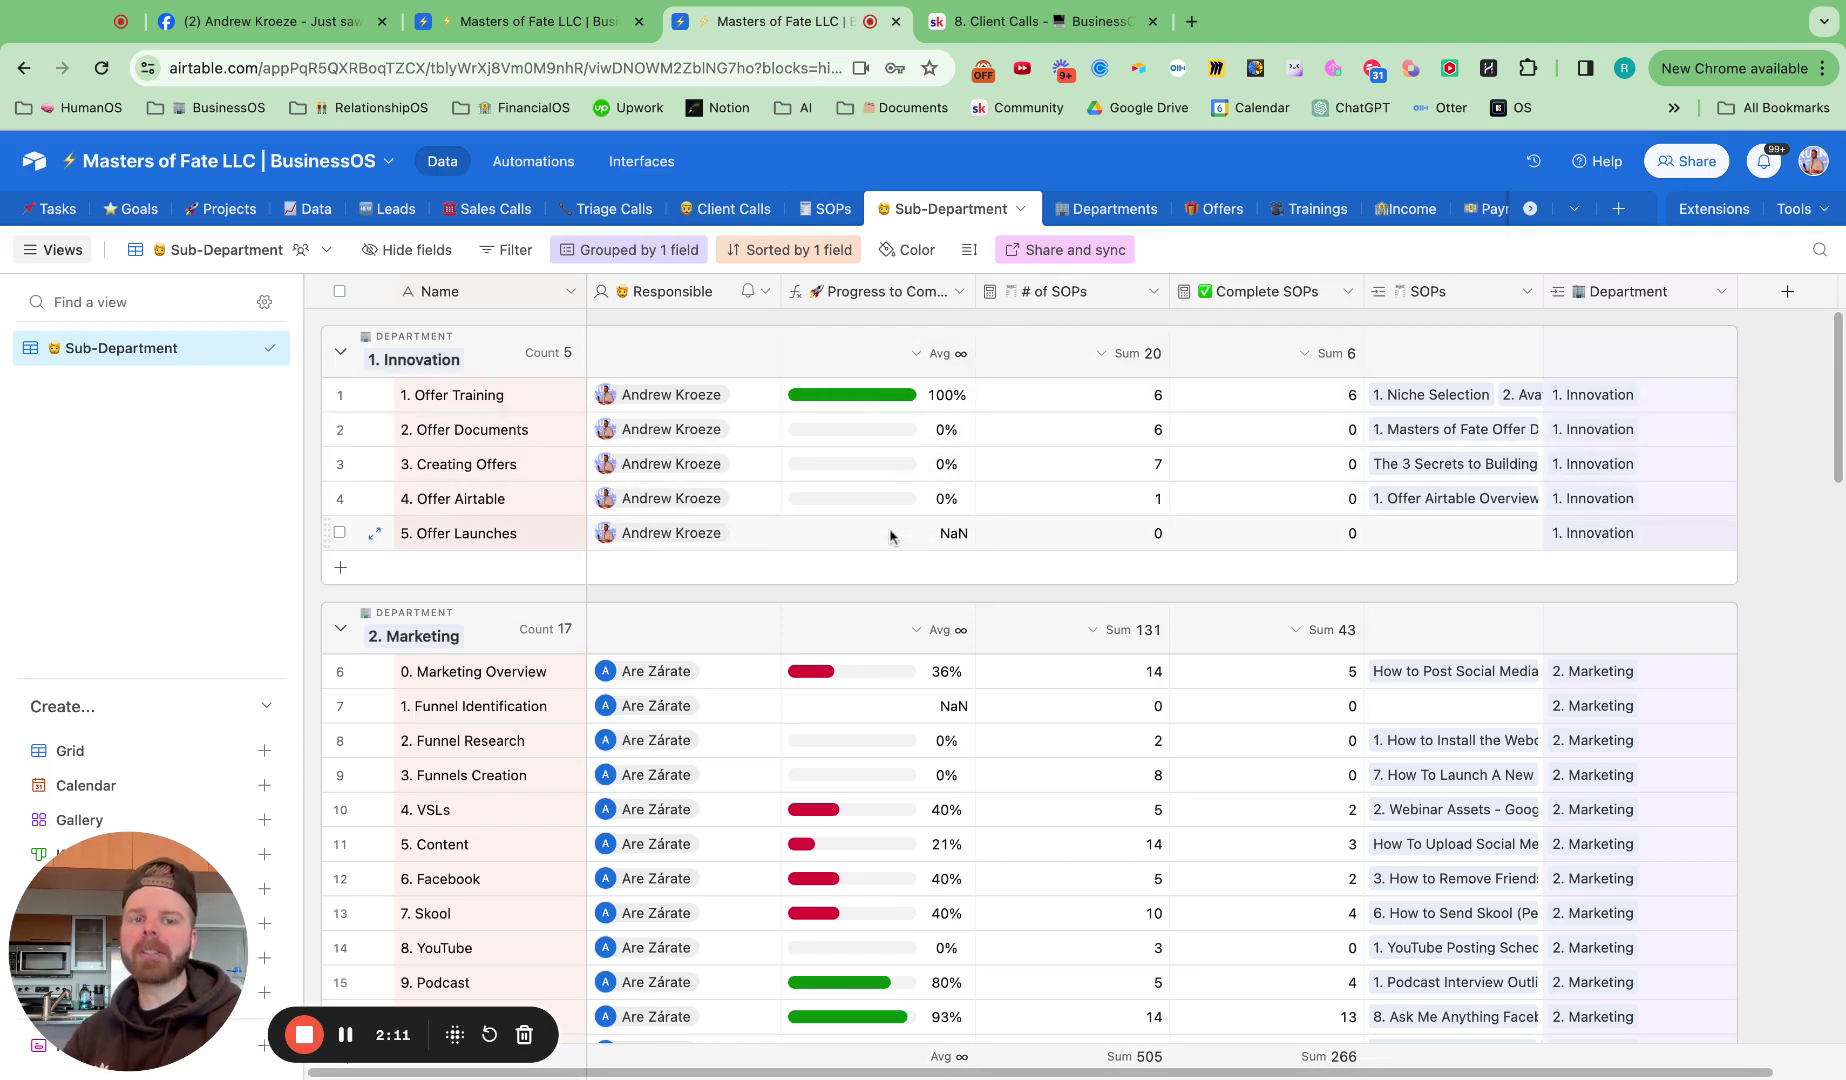
scroll(880, 533, down, 15)
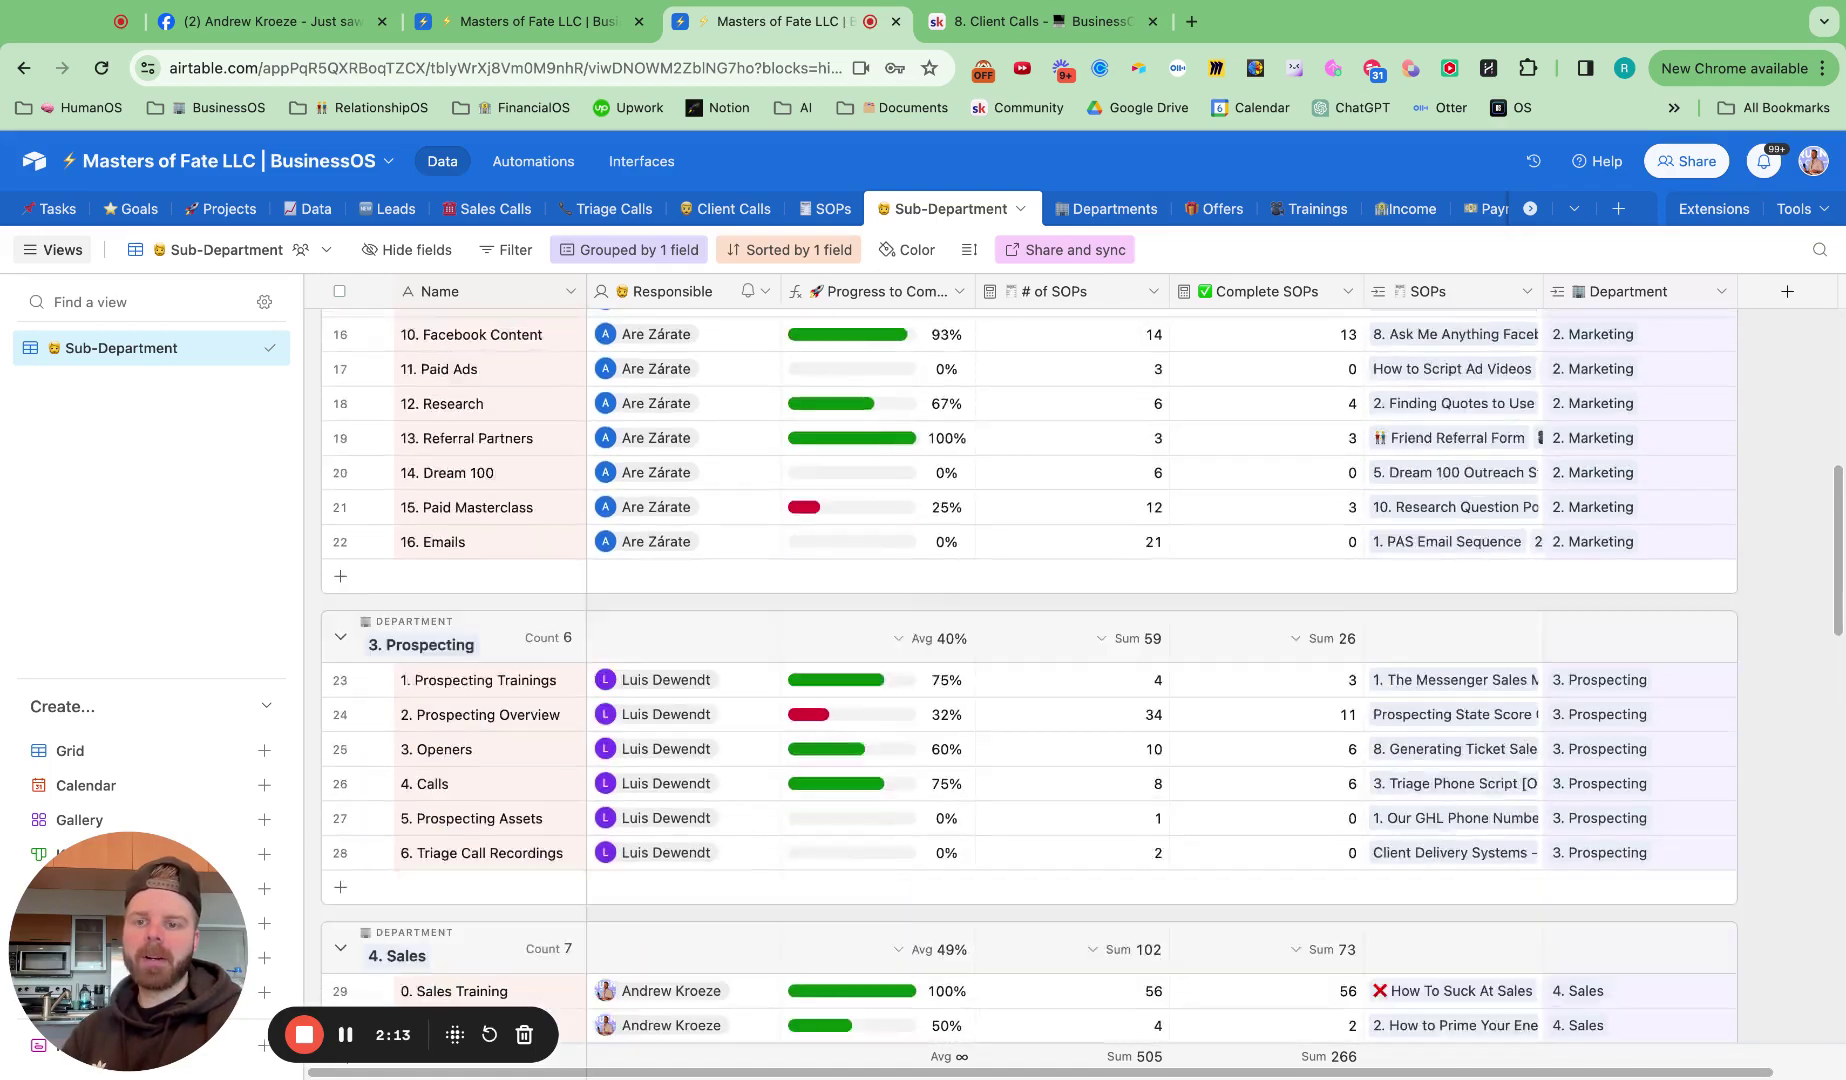
scroll(1030, 675, down, 15)
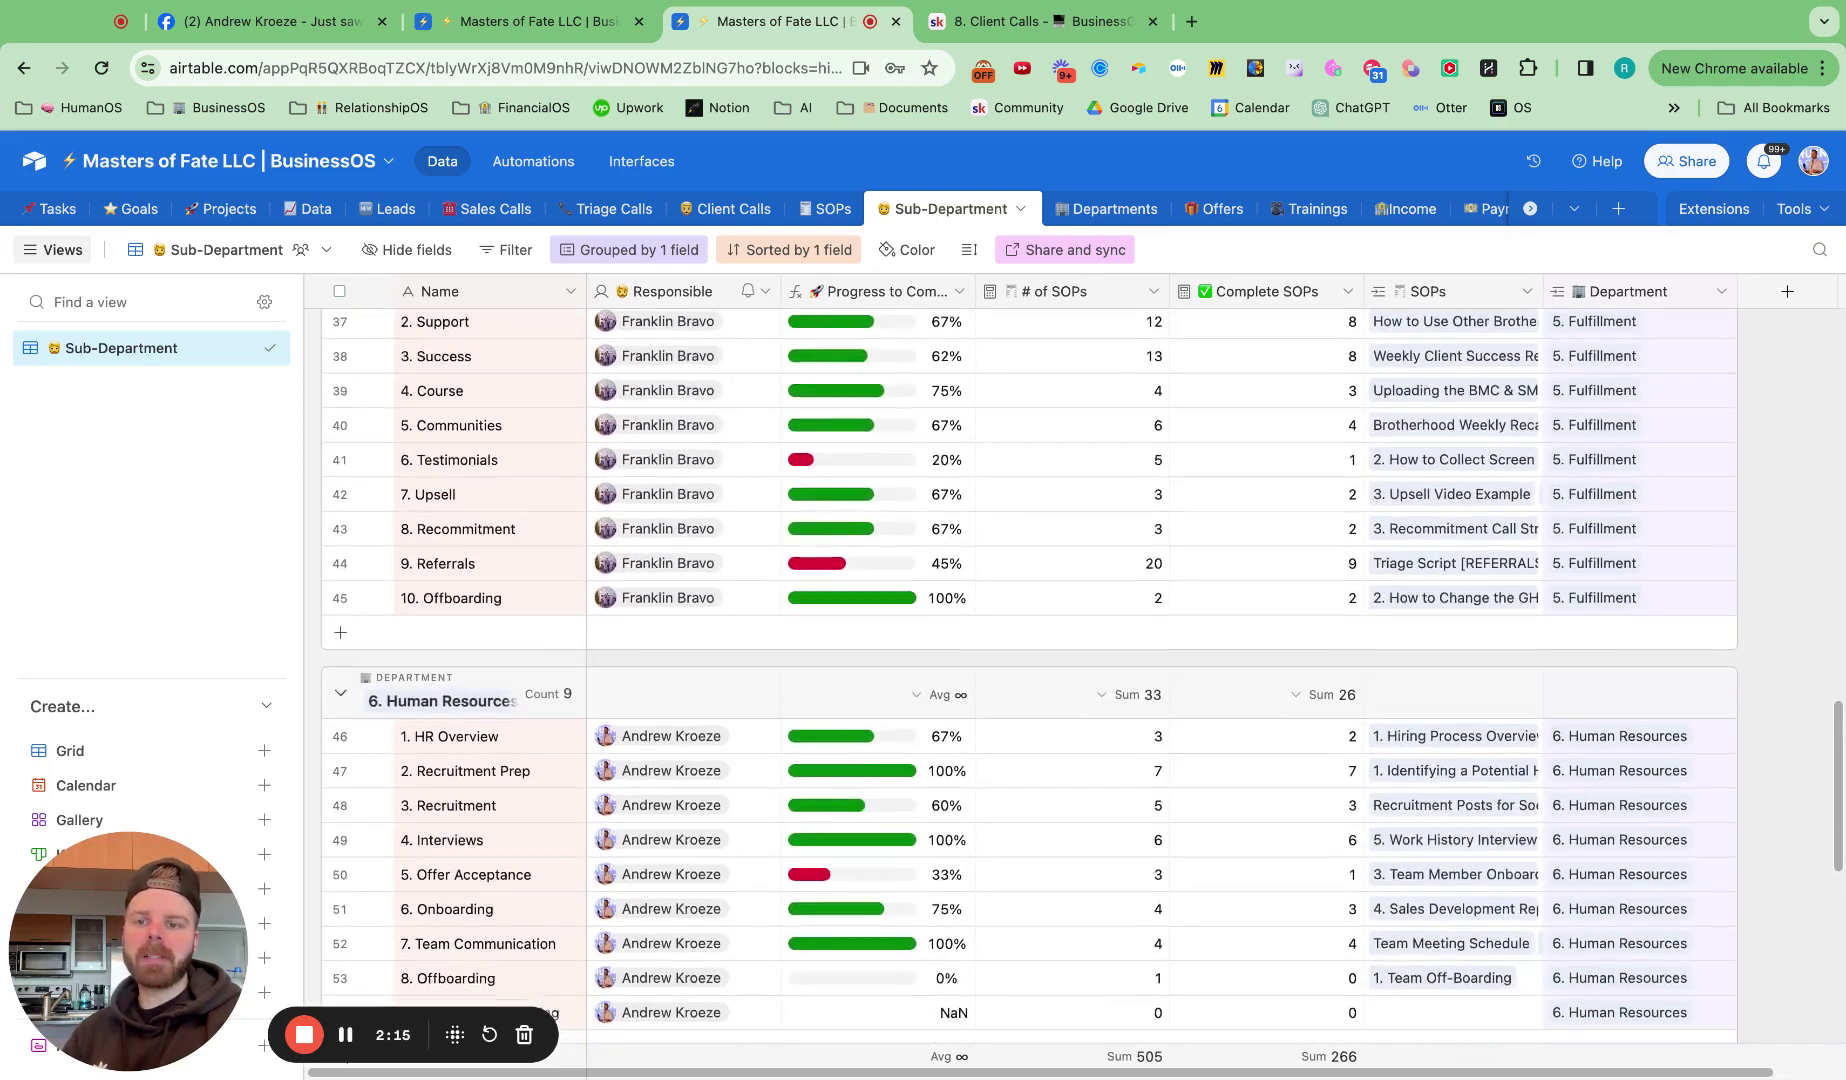
scroll(1030, 675, down, 5)
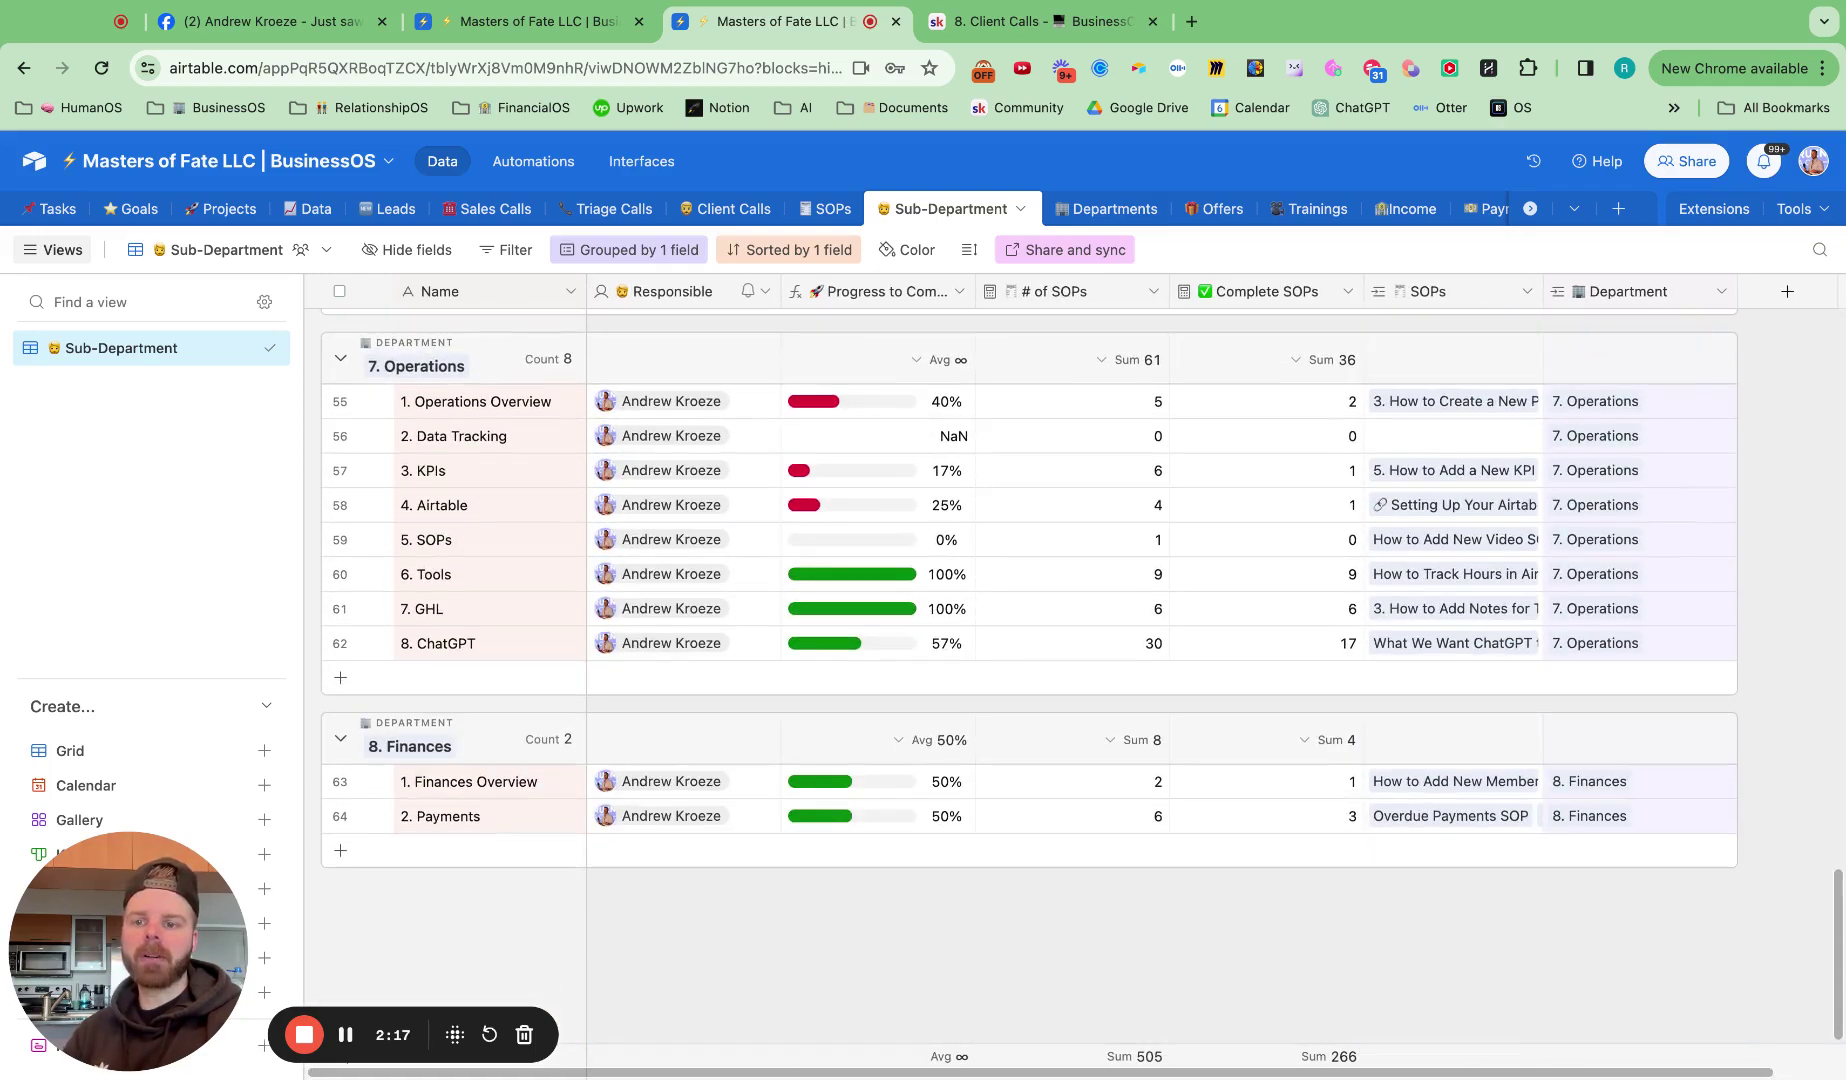
scroll(1030, 675, up, 15)
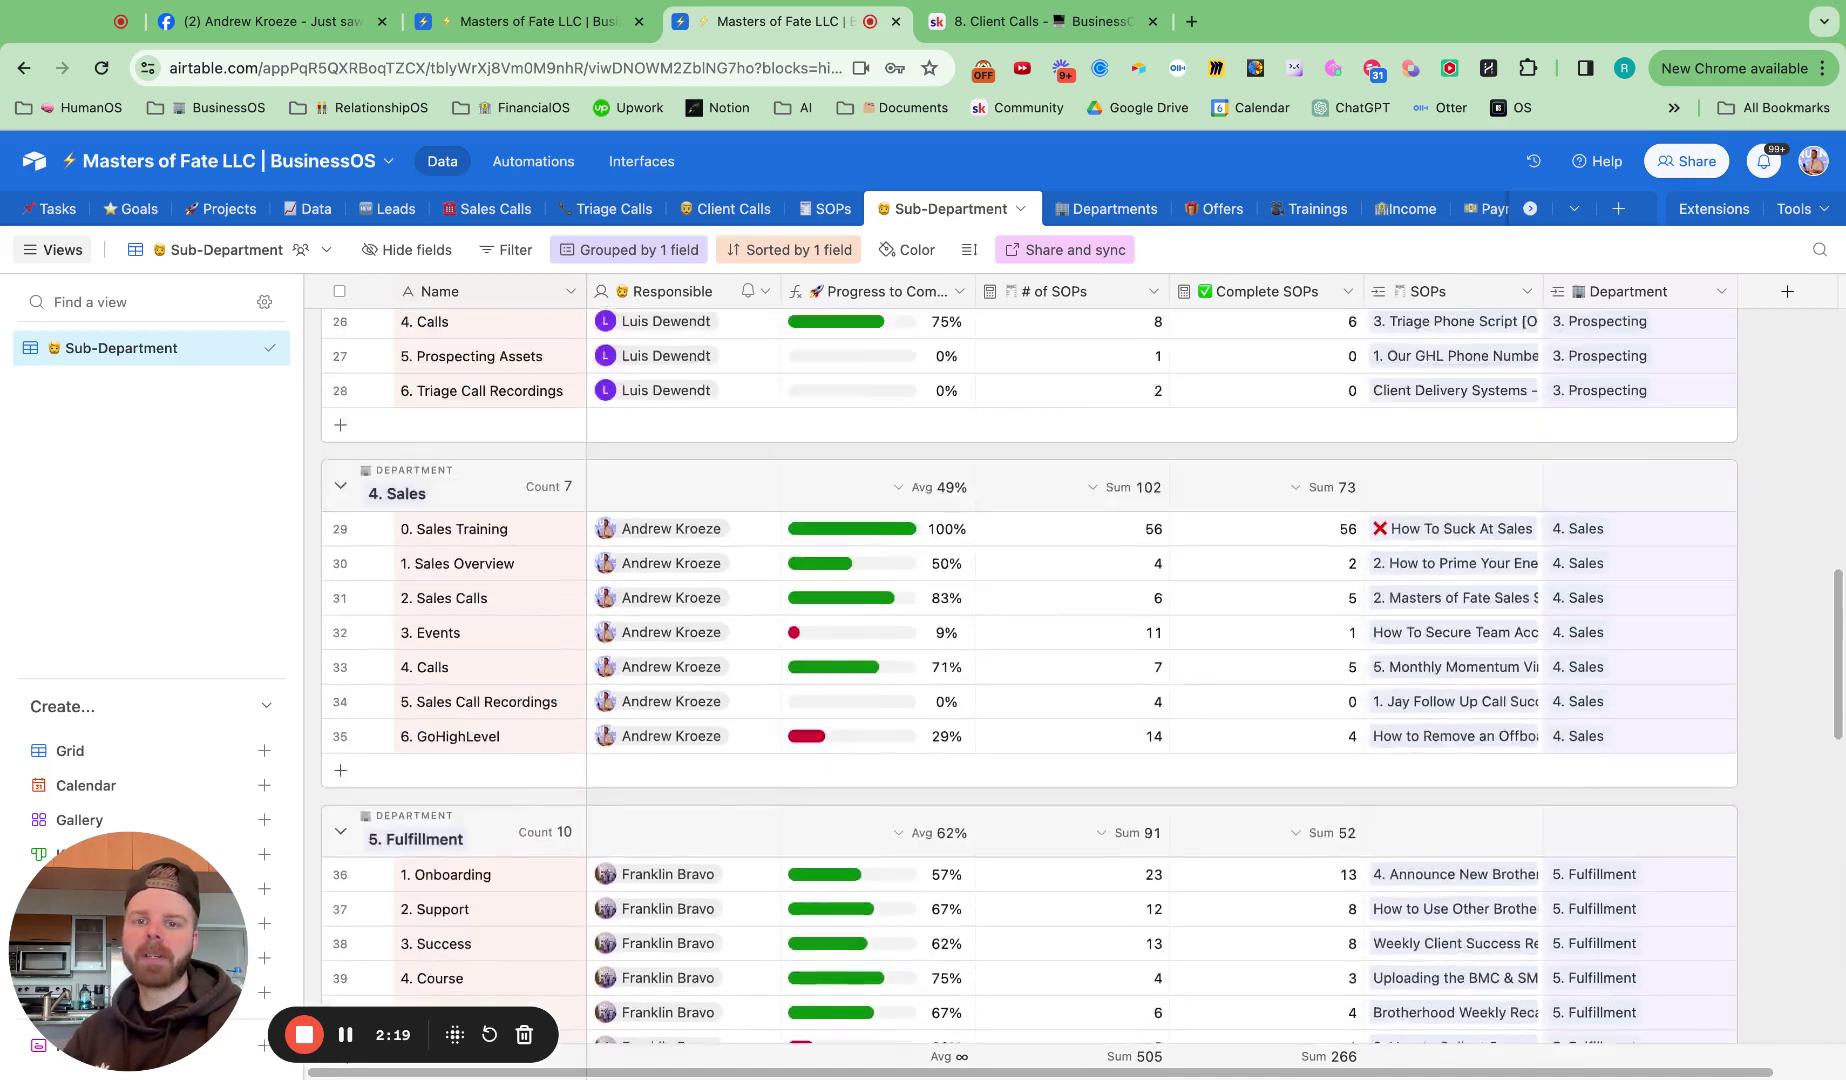
scroll(1030, 675, up, 20)
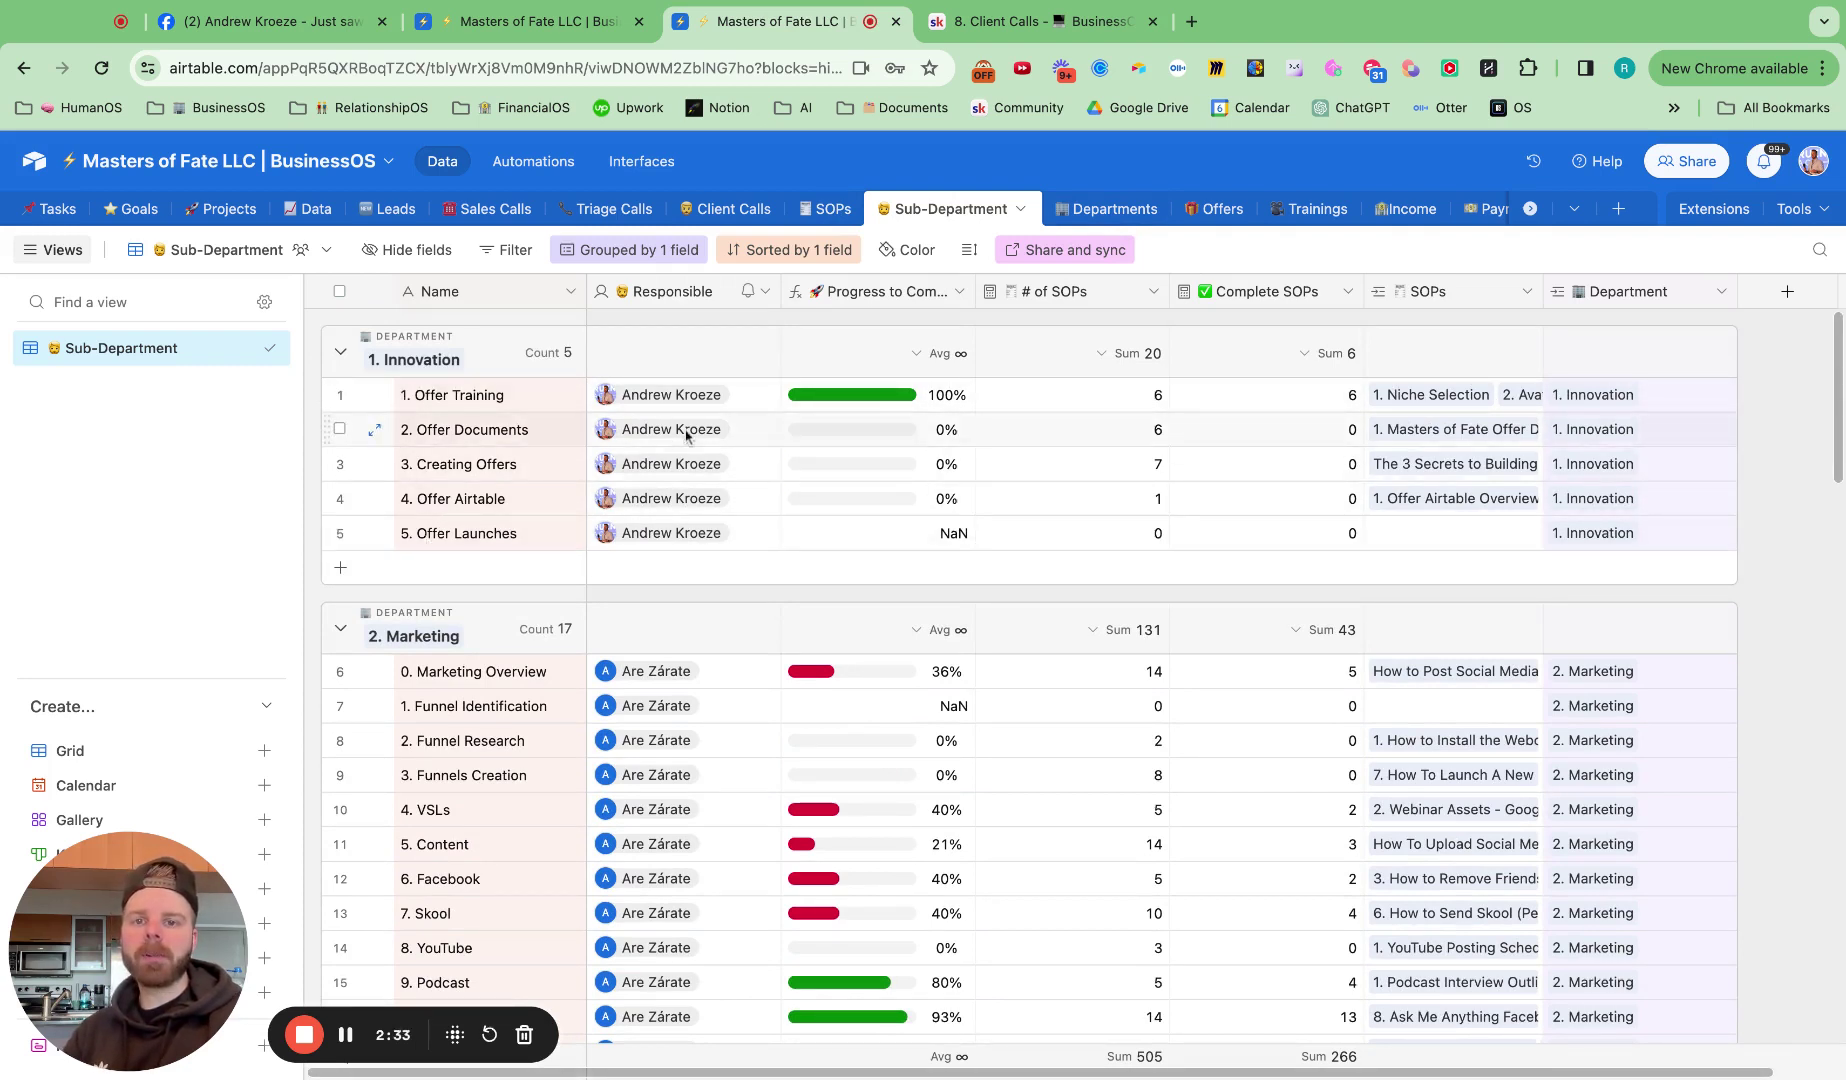
Step: Open the SOPs table in its Marketing view, with SOPs grouped by category
click(837, 212)
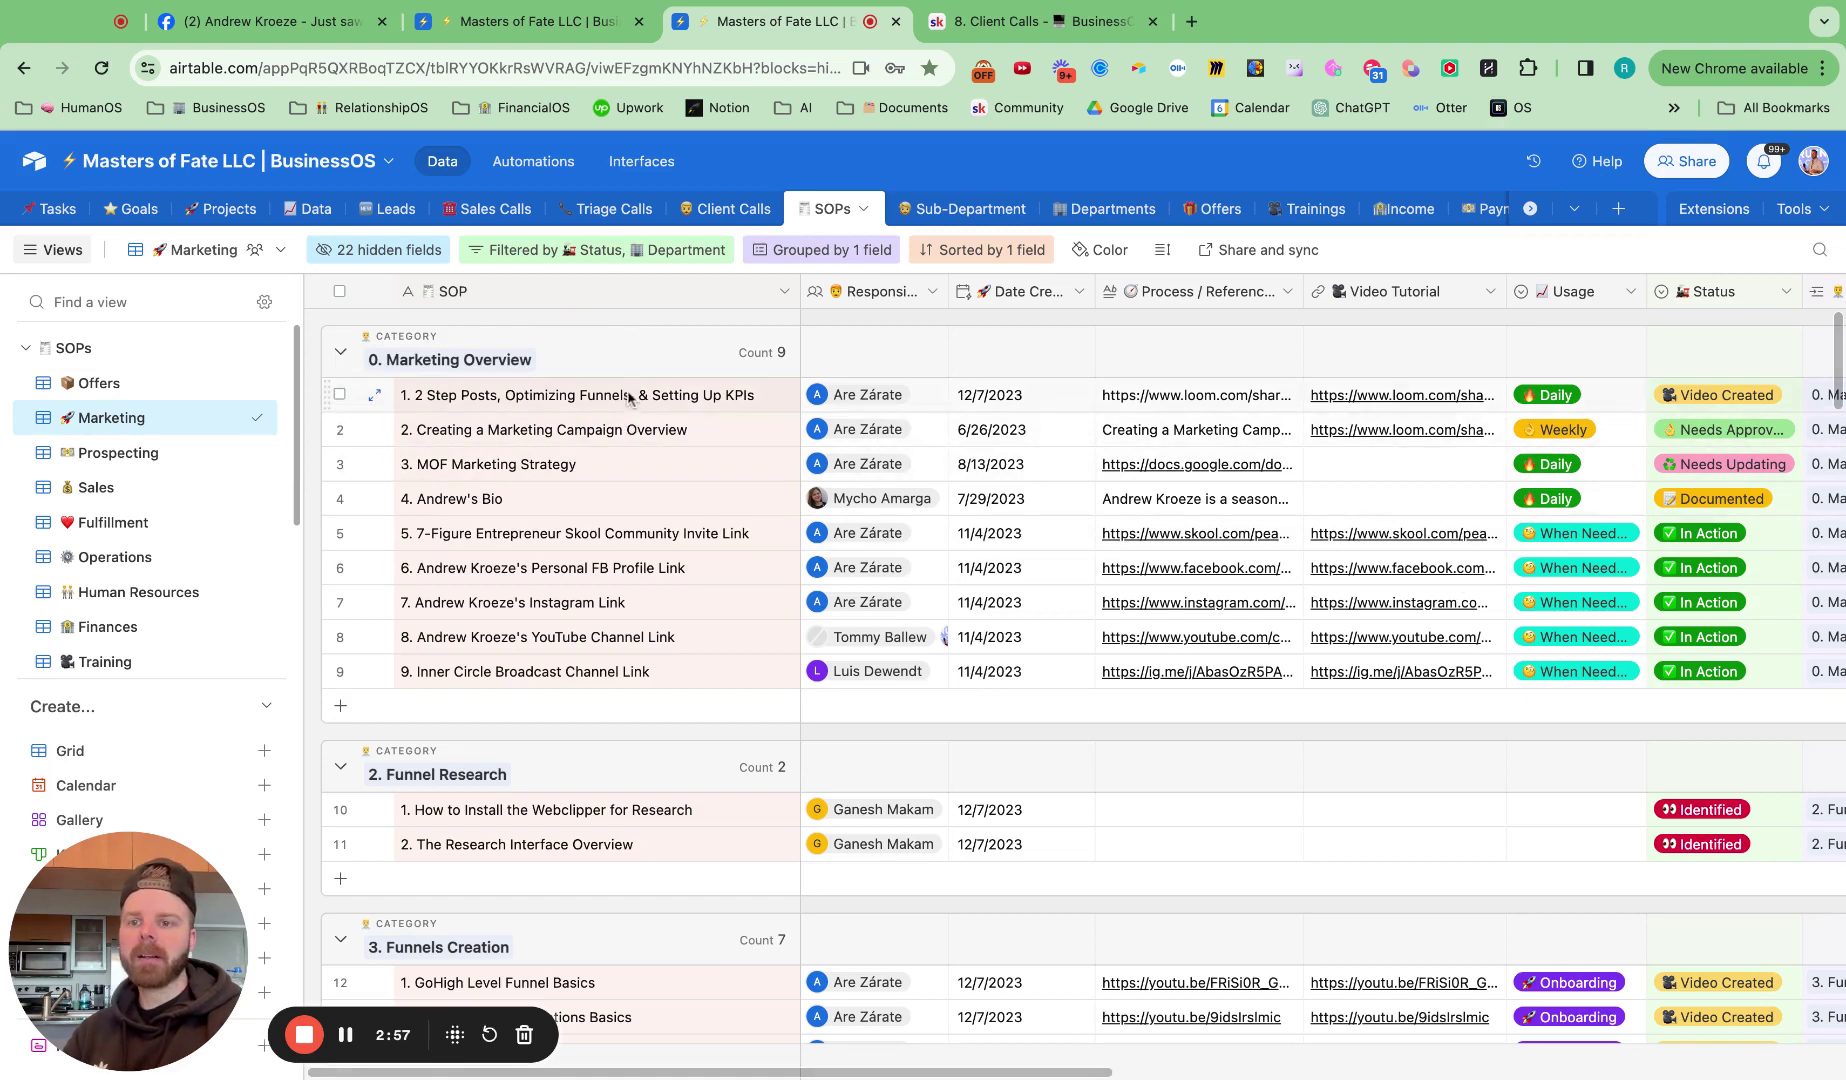
Step: Switch the SOPs table to the Offers view and review its filter conditions
click(110, 383)
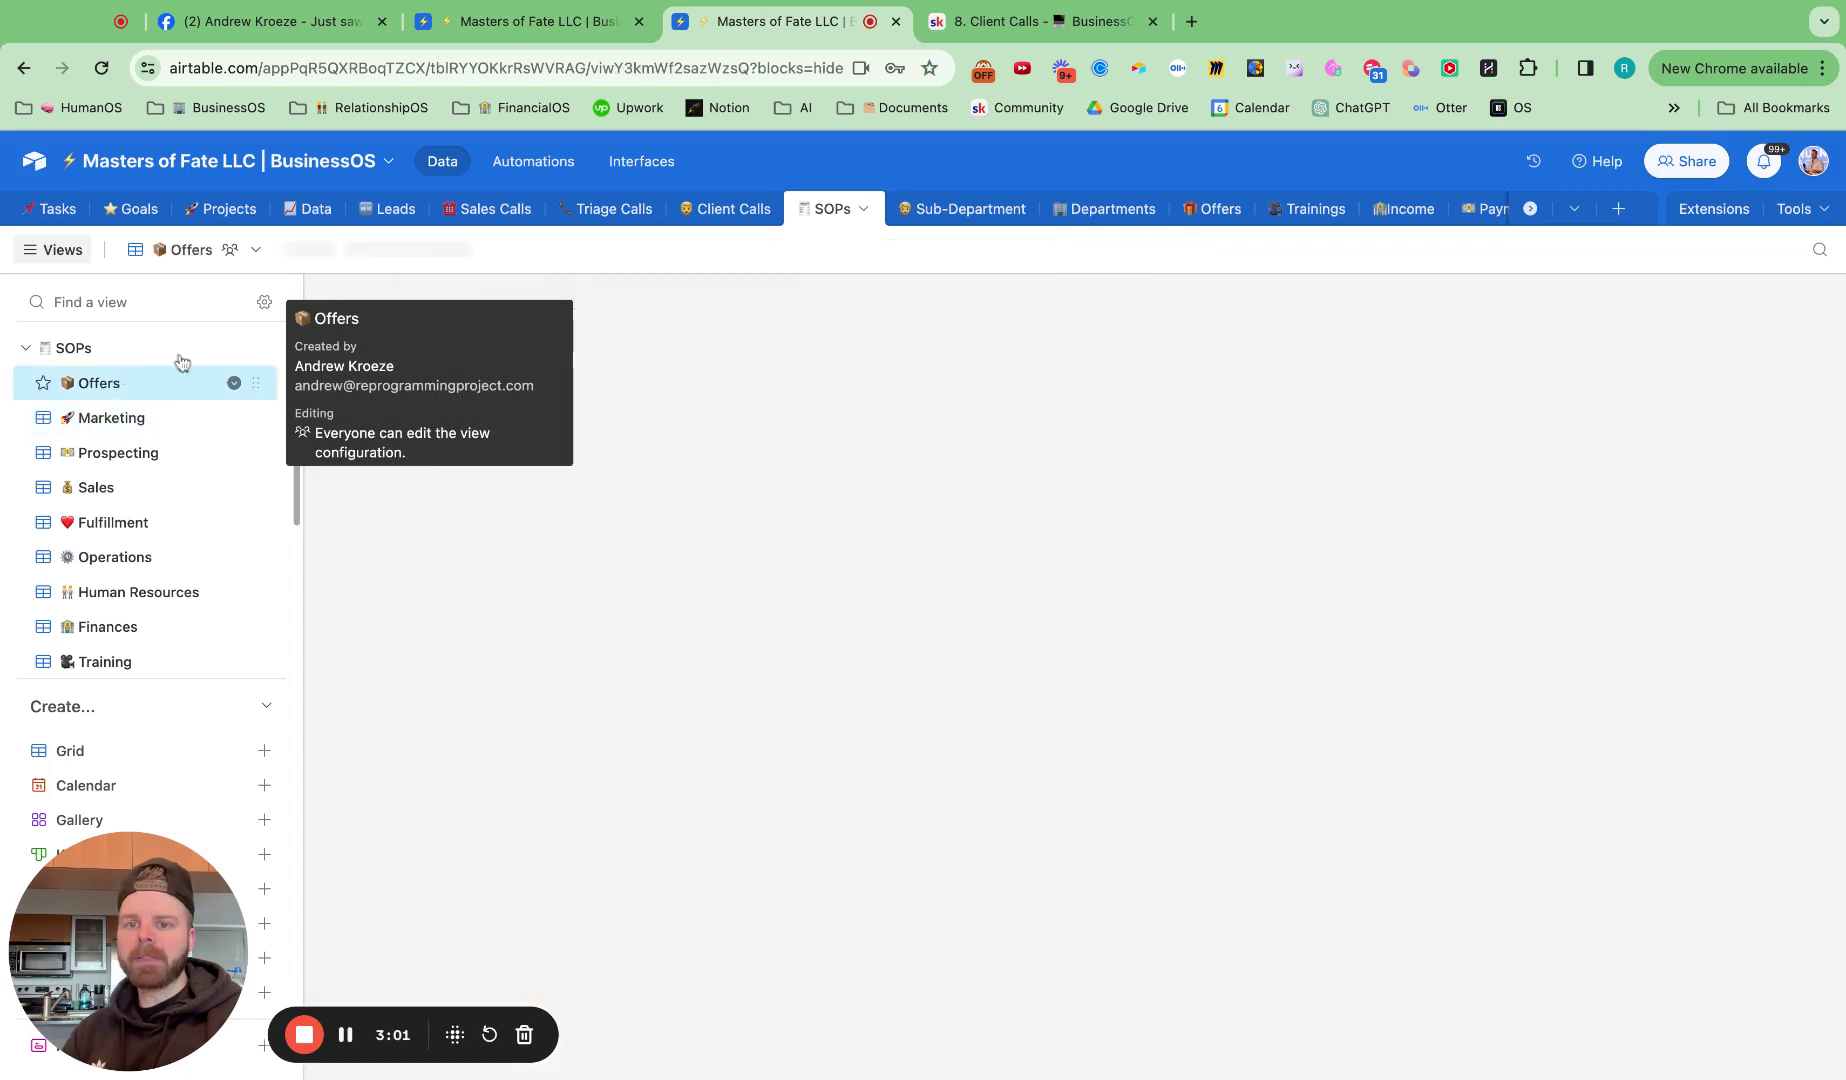
click(650, 250)
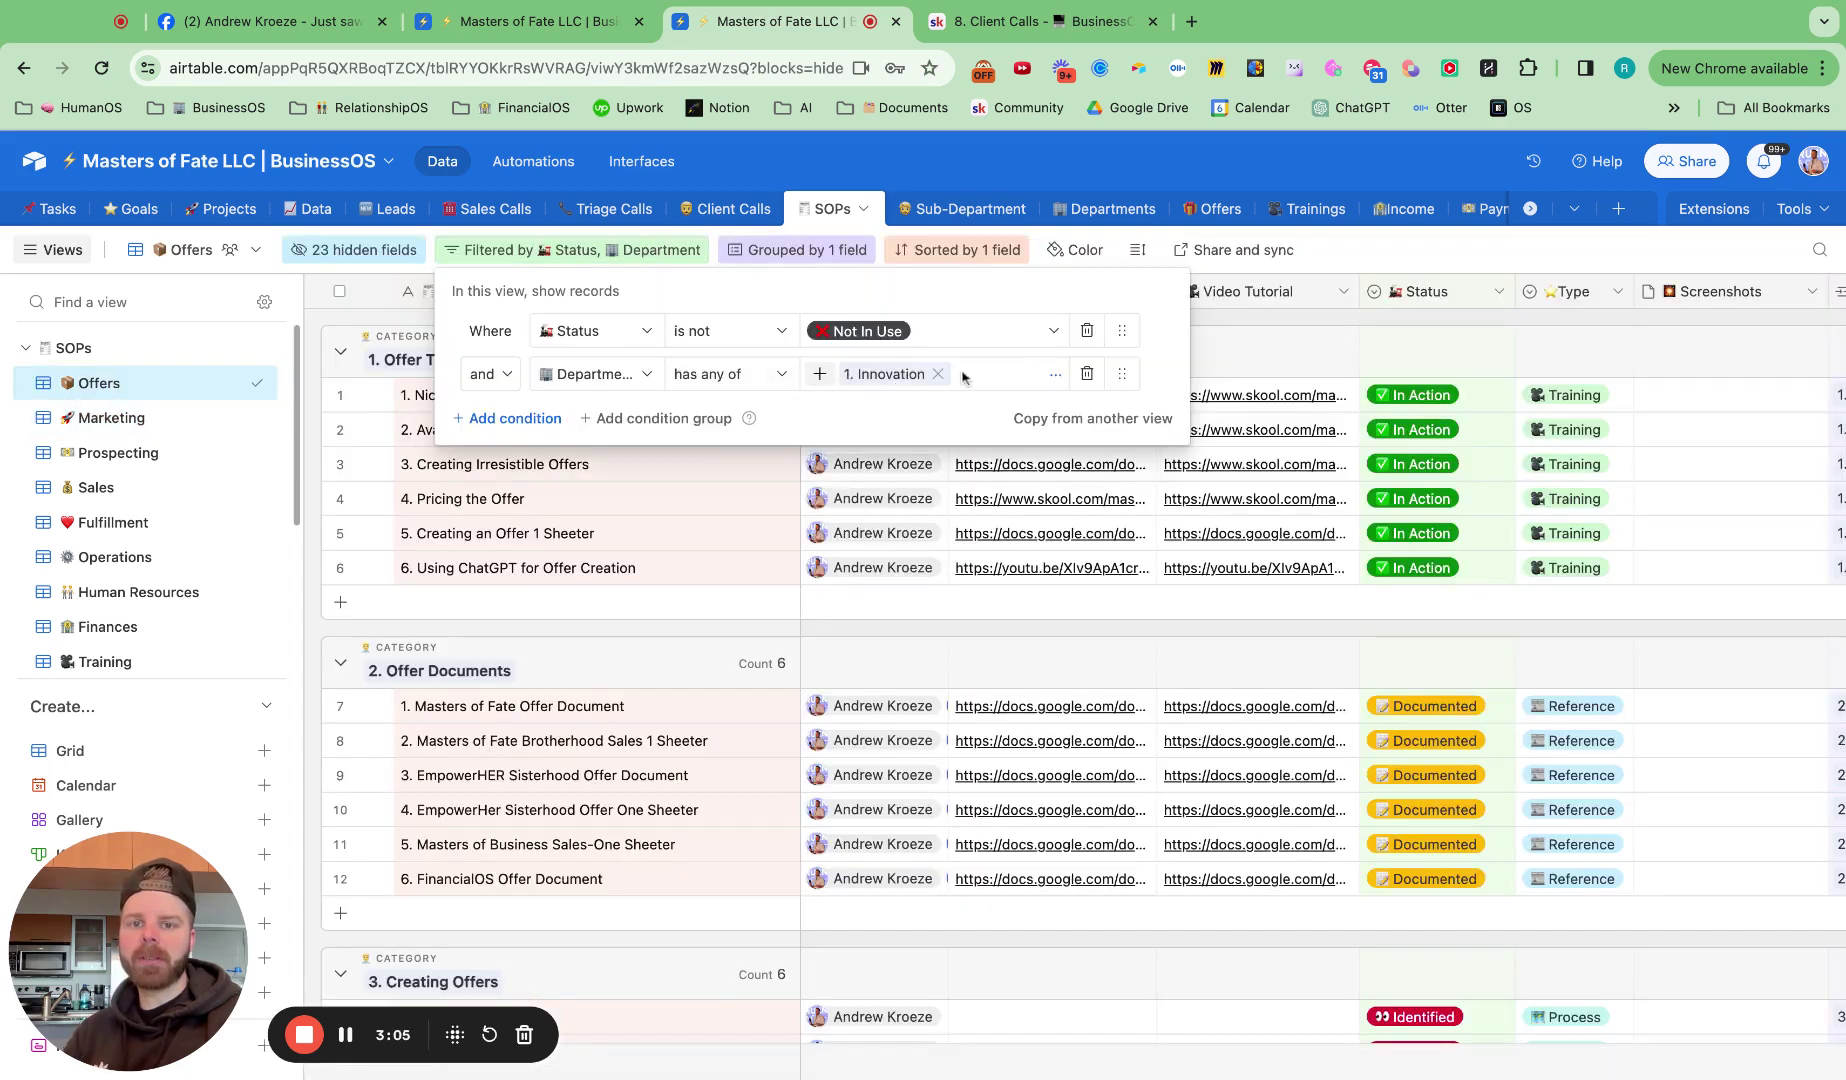
click(1465, 332)
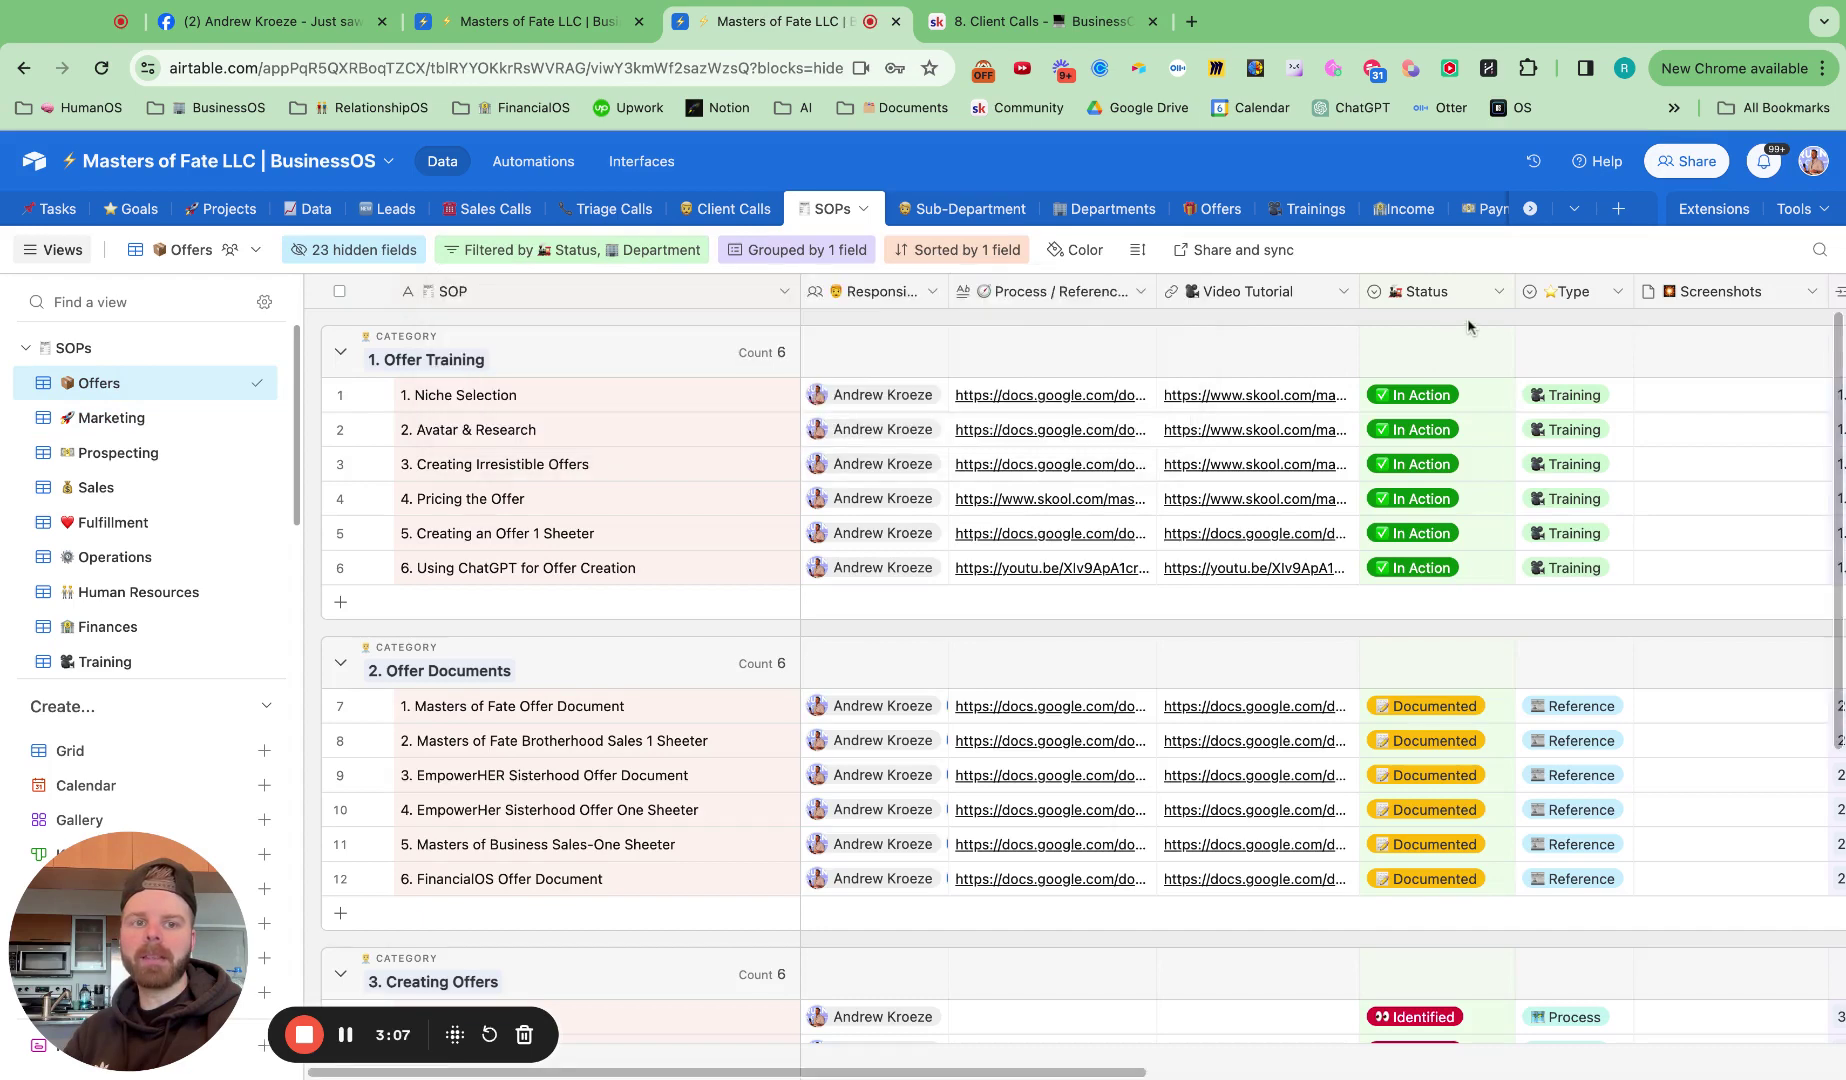
Step: Inspect the Type and Status options for Niche Selection without changing them
click(1572, 396)
click(1572, 396)
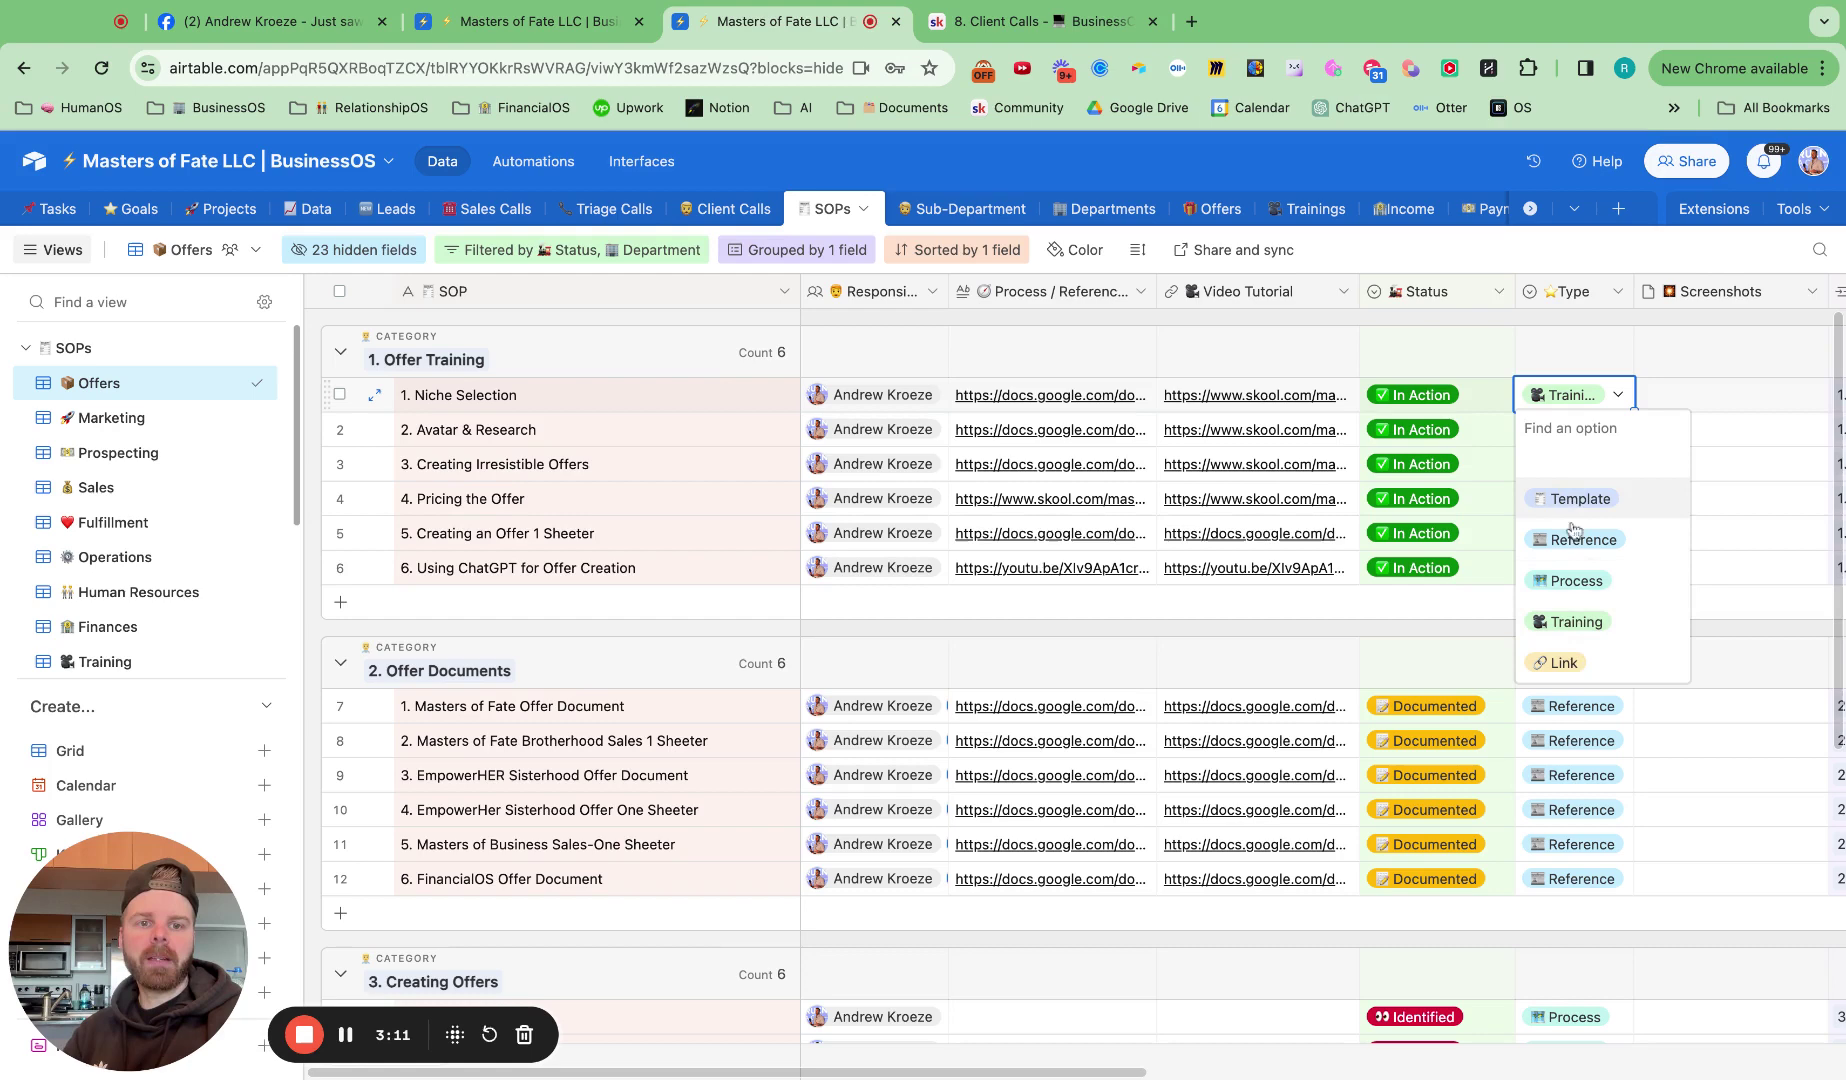
click(1469, 400)
scroll(1450, 550, down, 3)
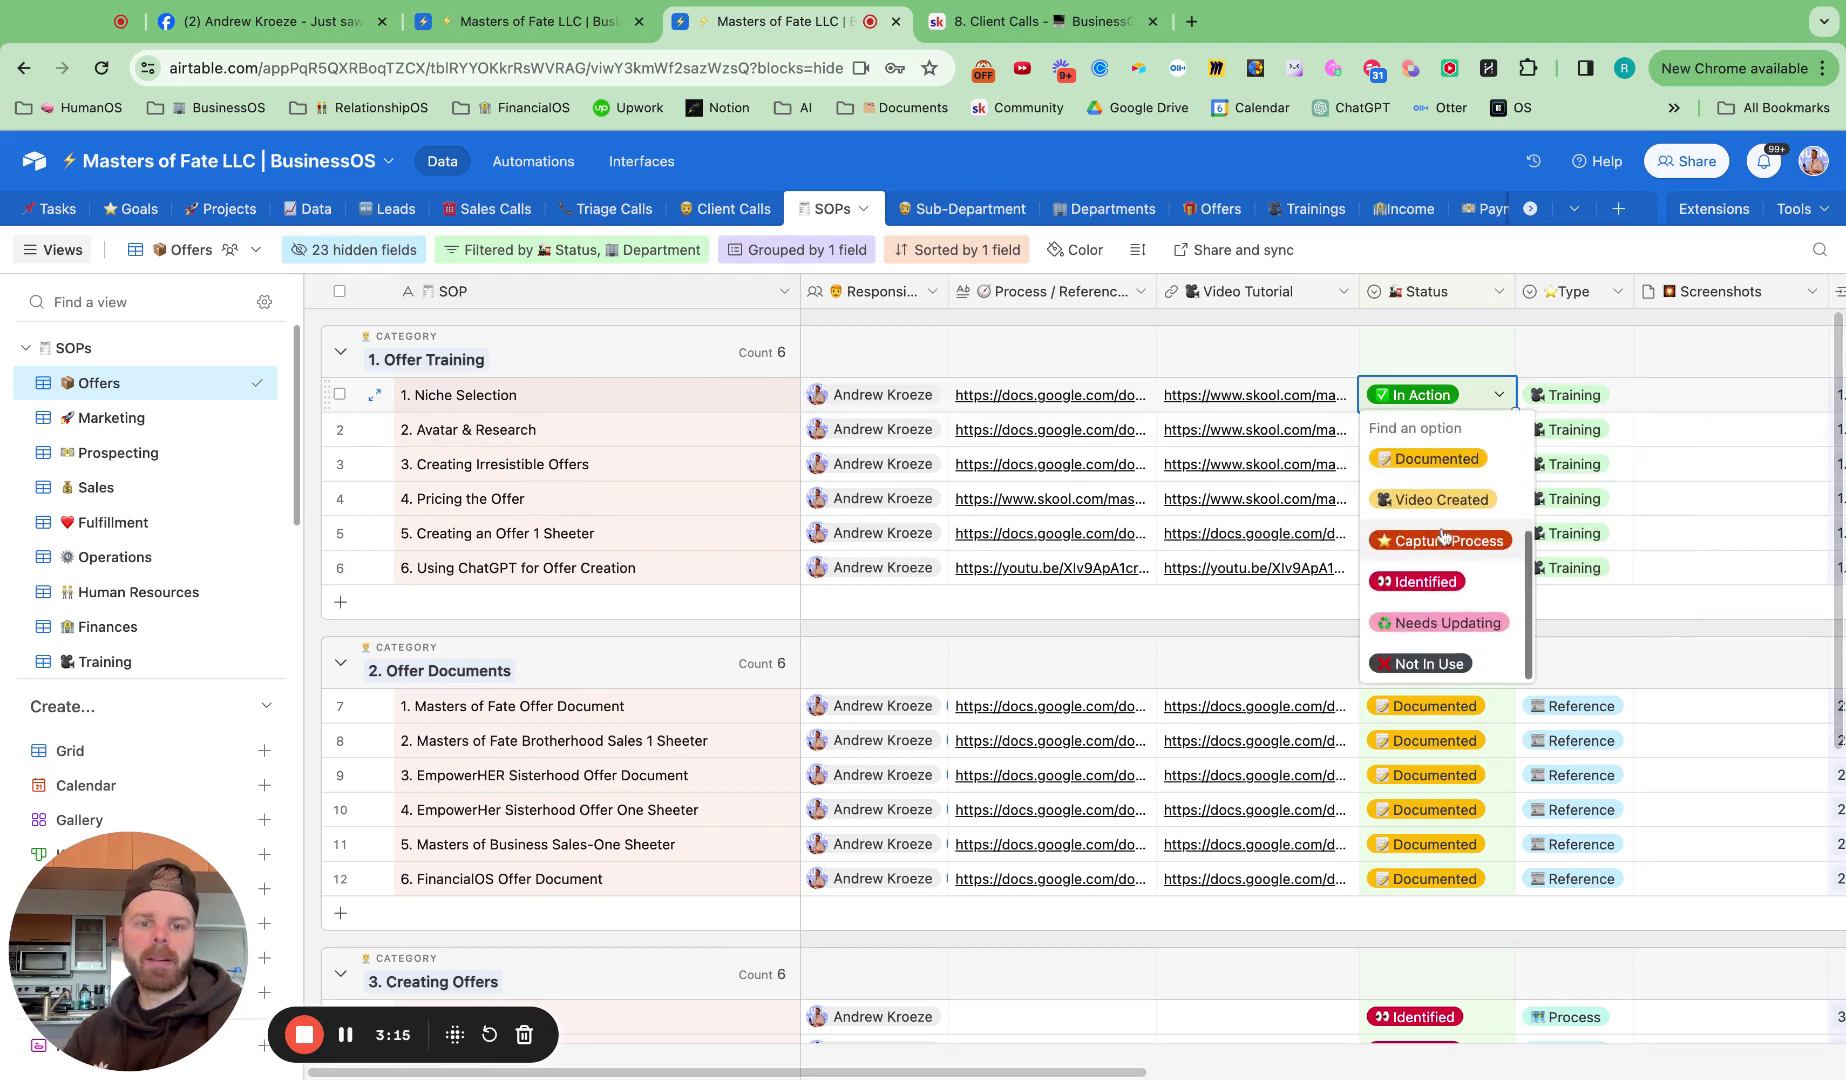
scroll(1440, 550, up, 1)
scroll(1431, 510, up, 2)
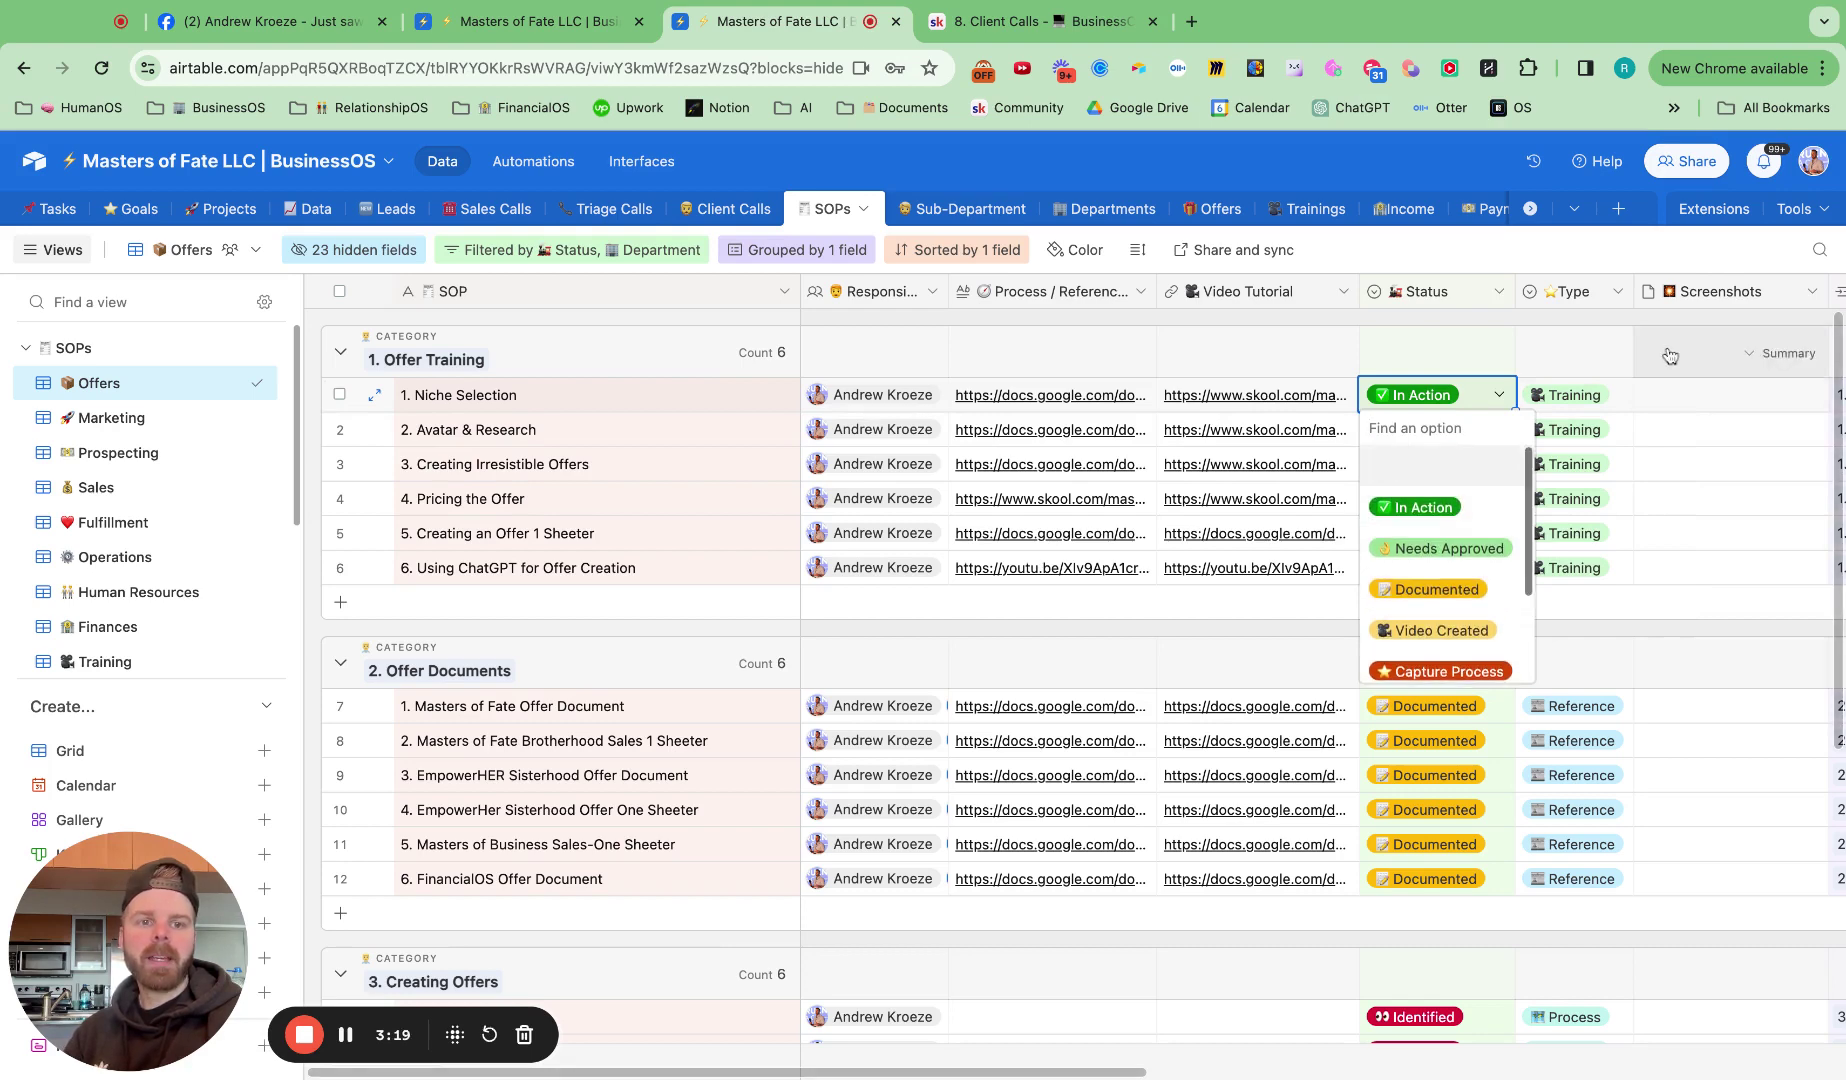
click(1669, 355)
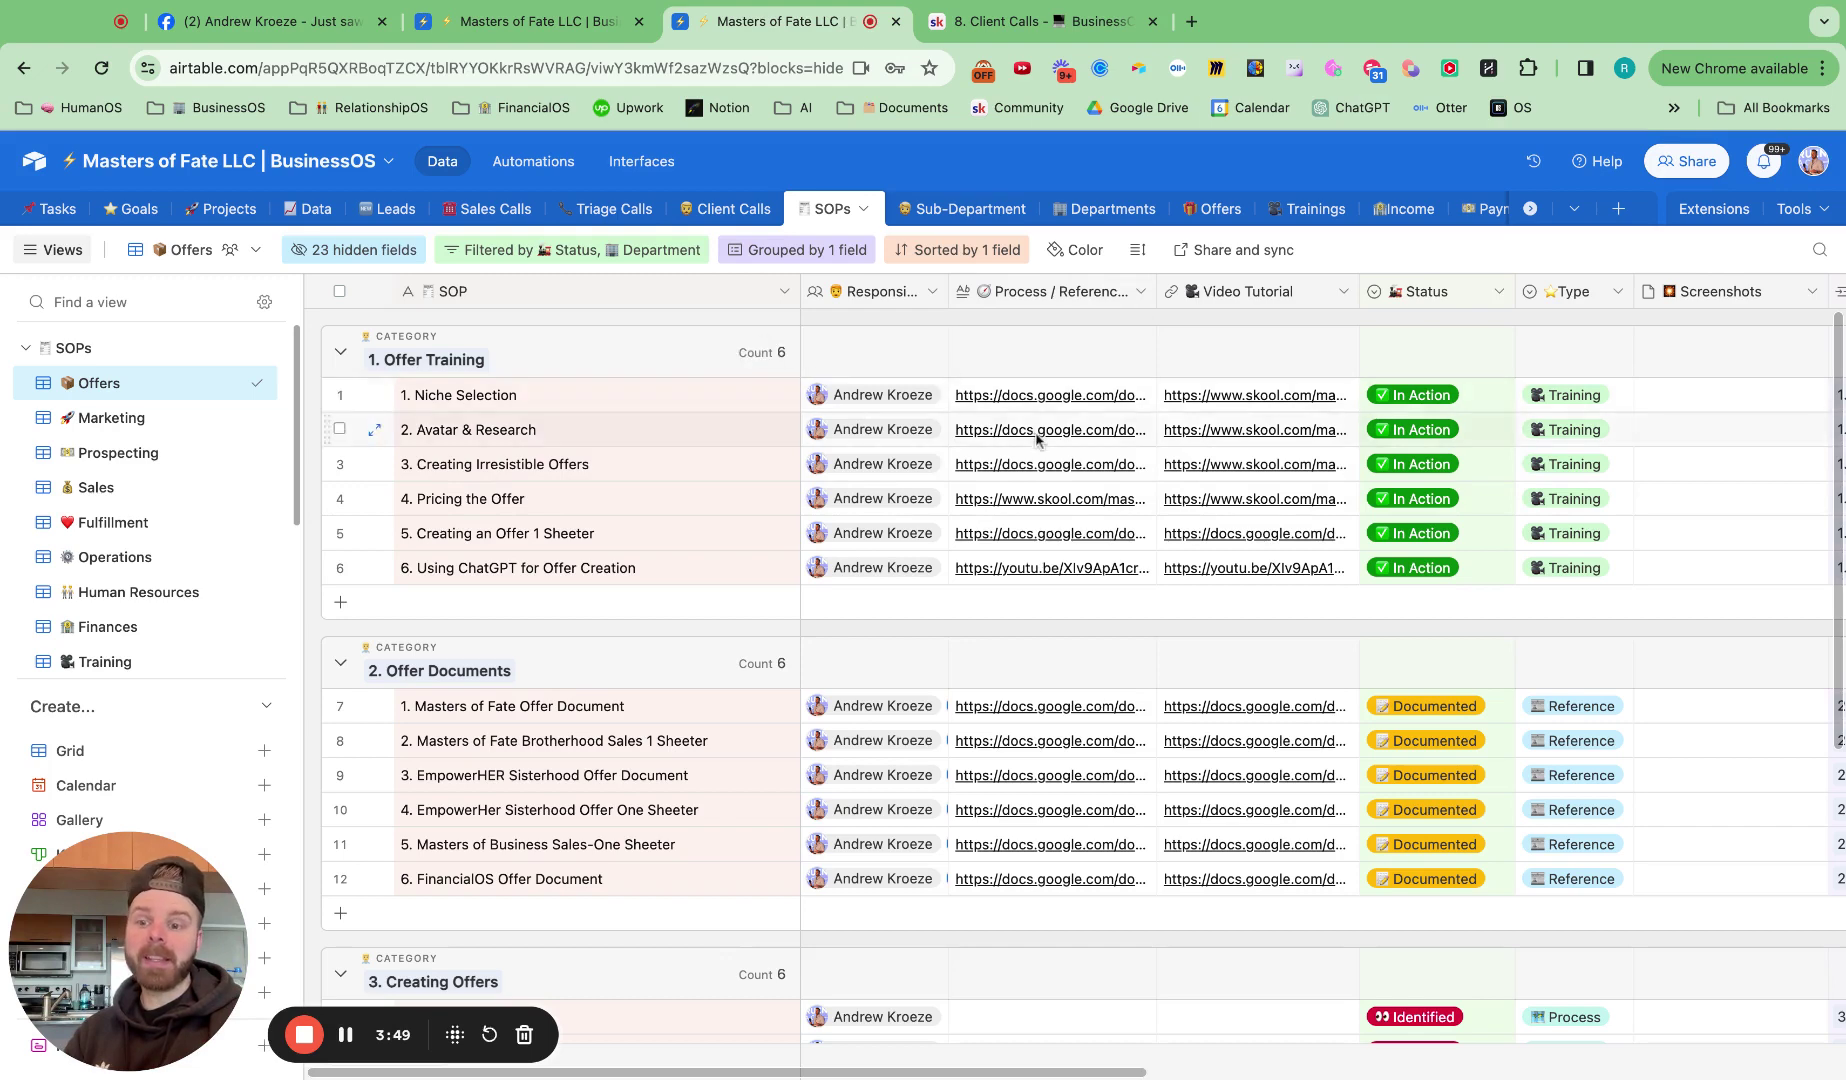
Step: Open the extensions dashboard and scroll through the SOPs Web clipper's field mappings
click(1713, 210)
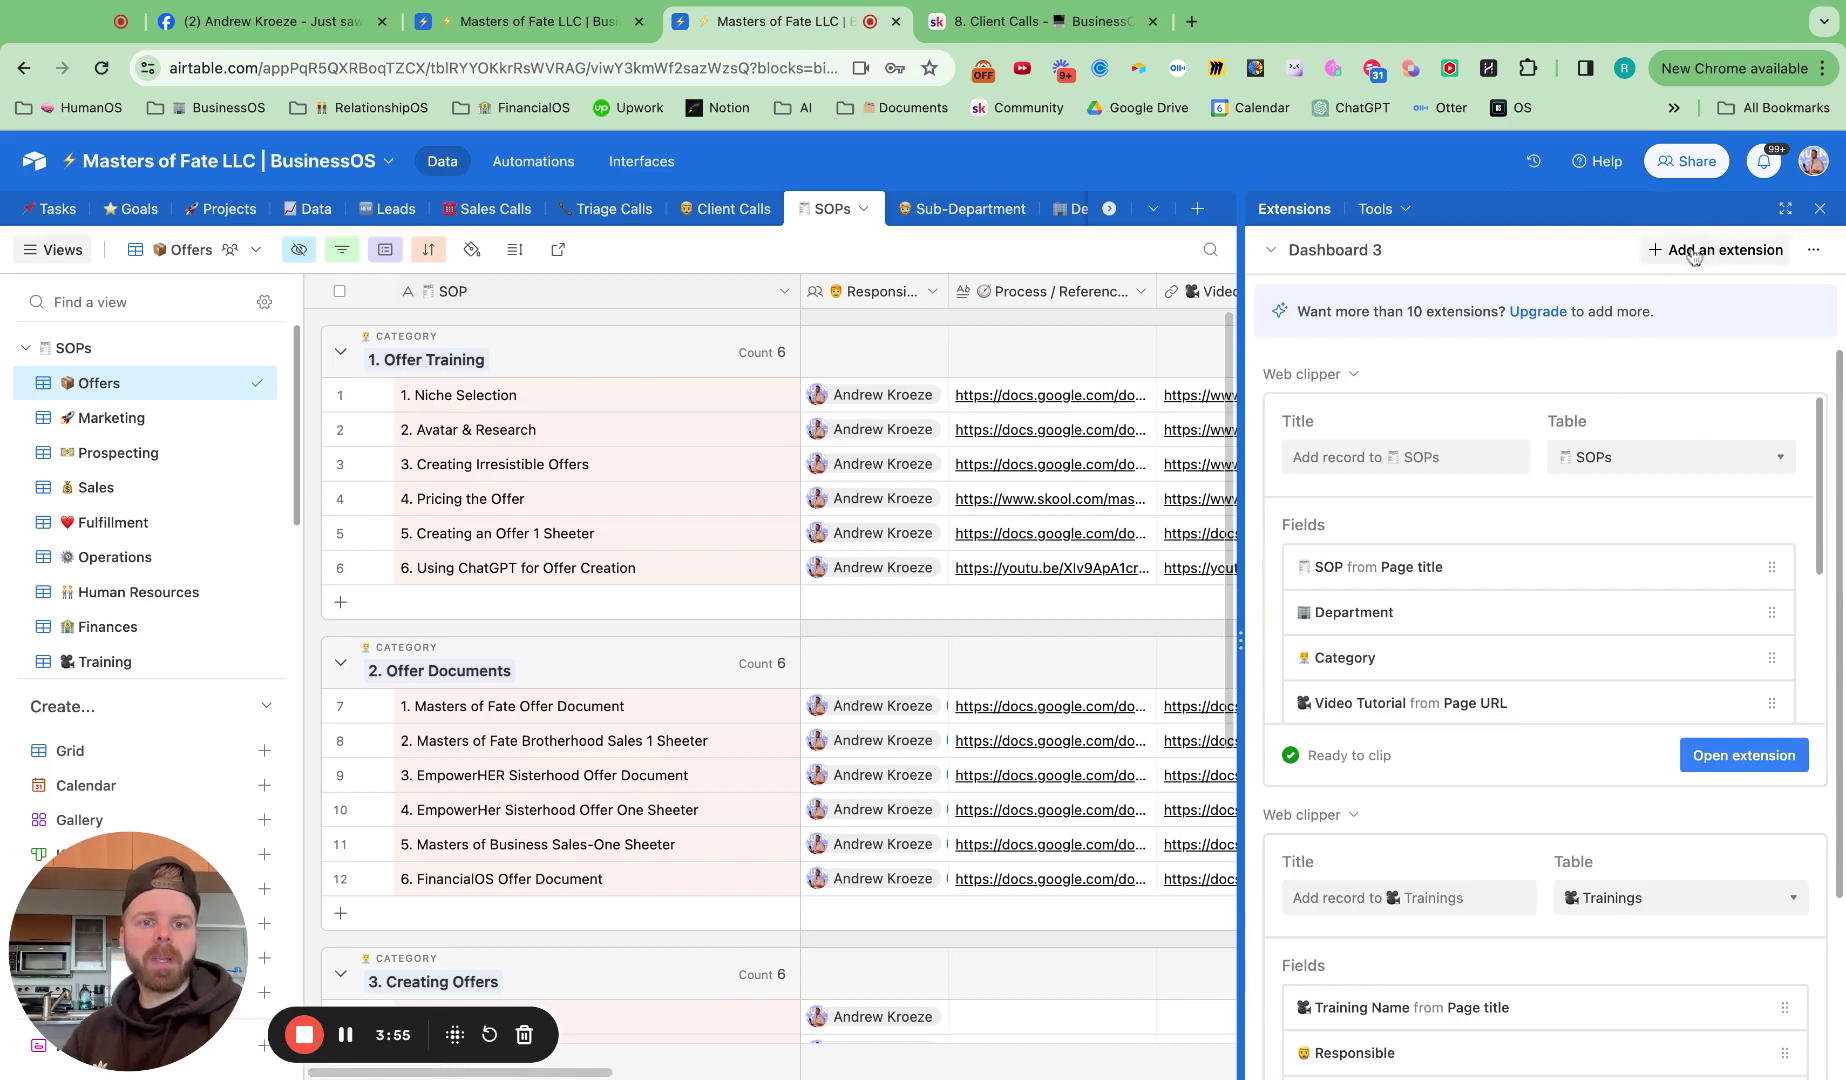
scroll(1483, 565, down, 5)
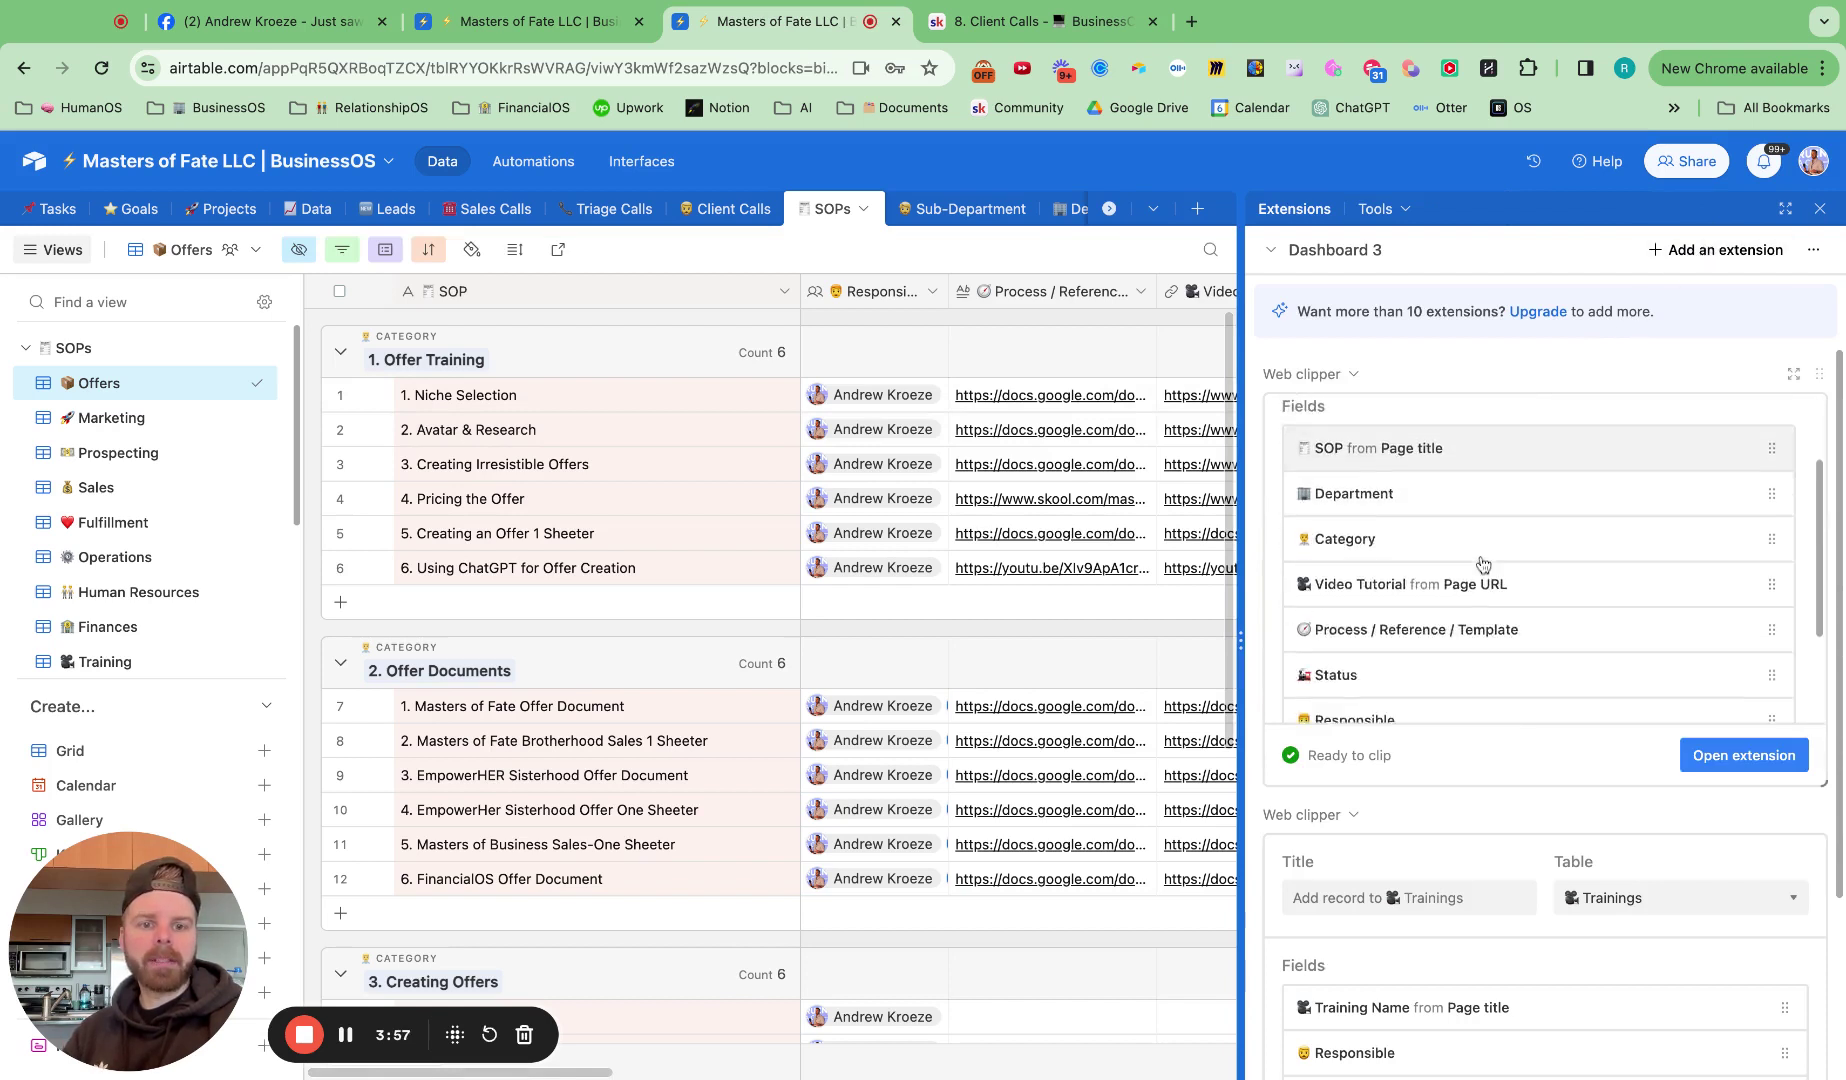
scroll(1483, 565, up, 5)
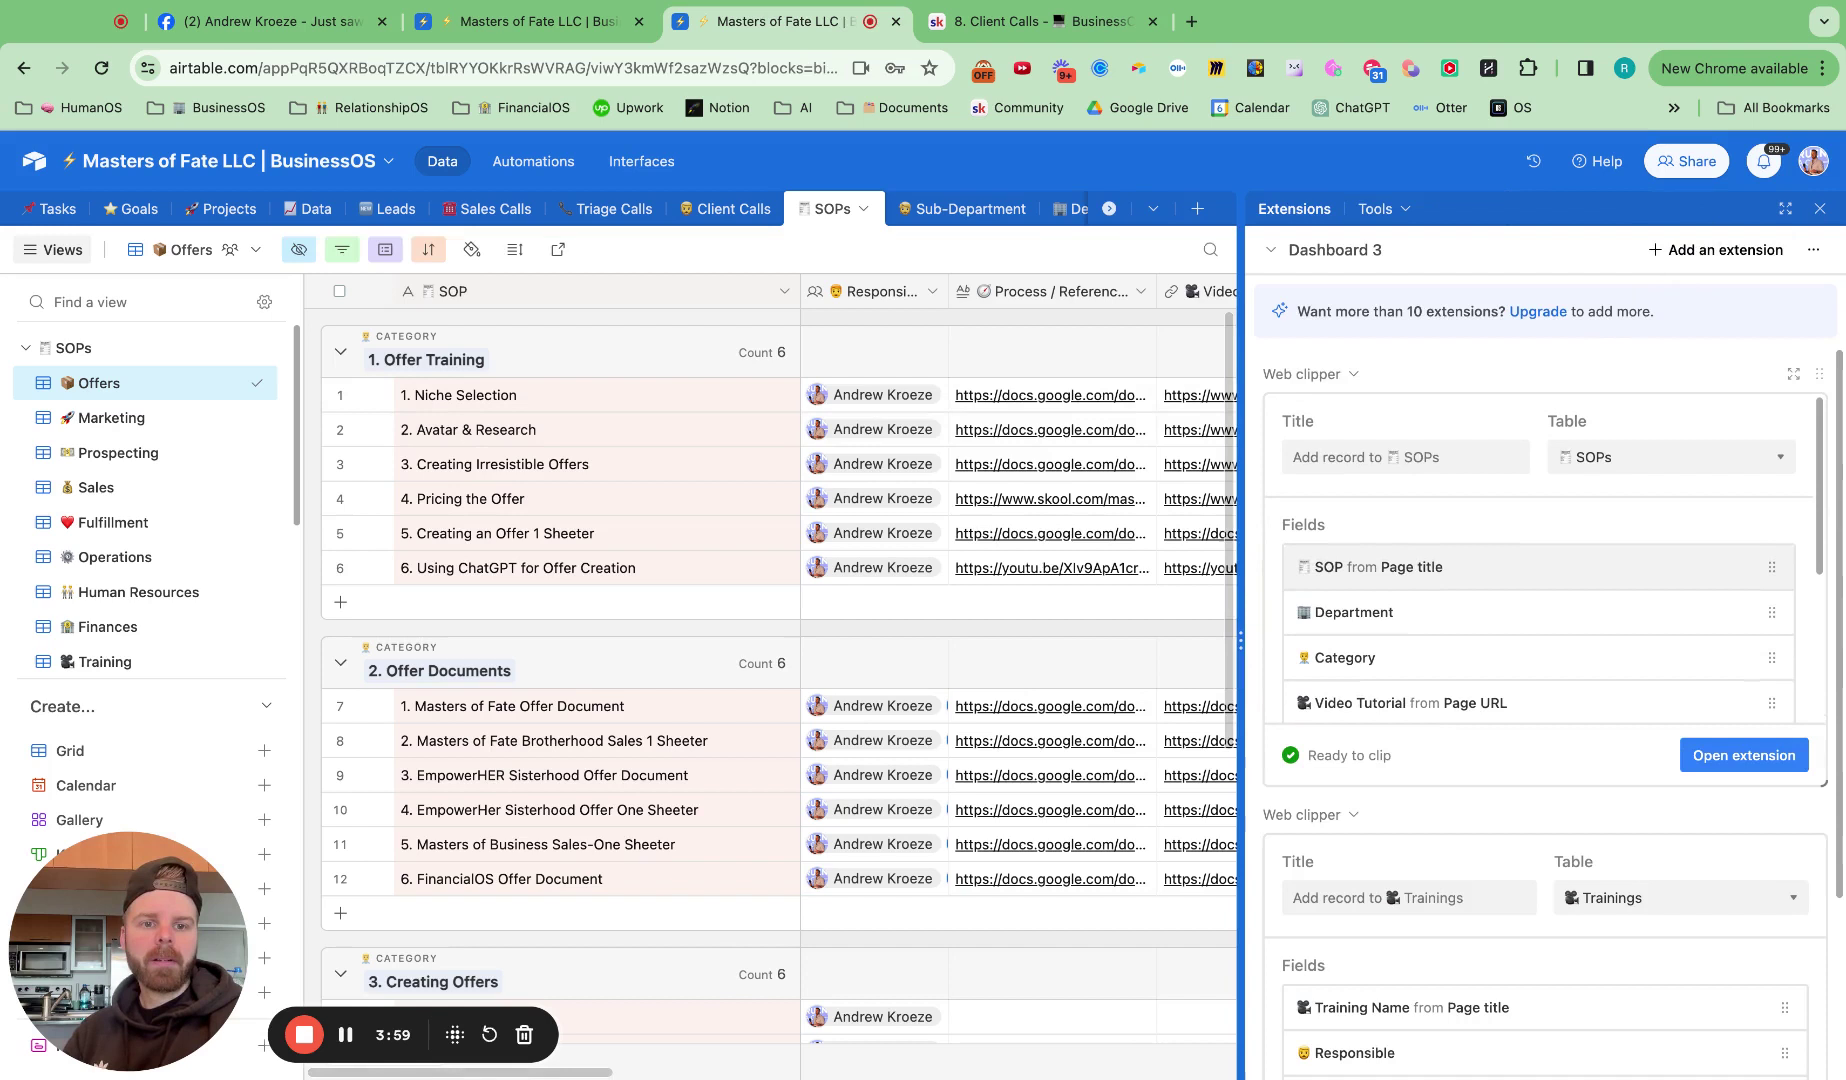
scroll(1460, 460, down, 1)
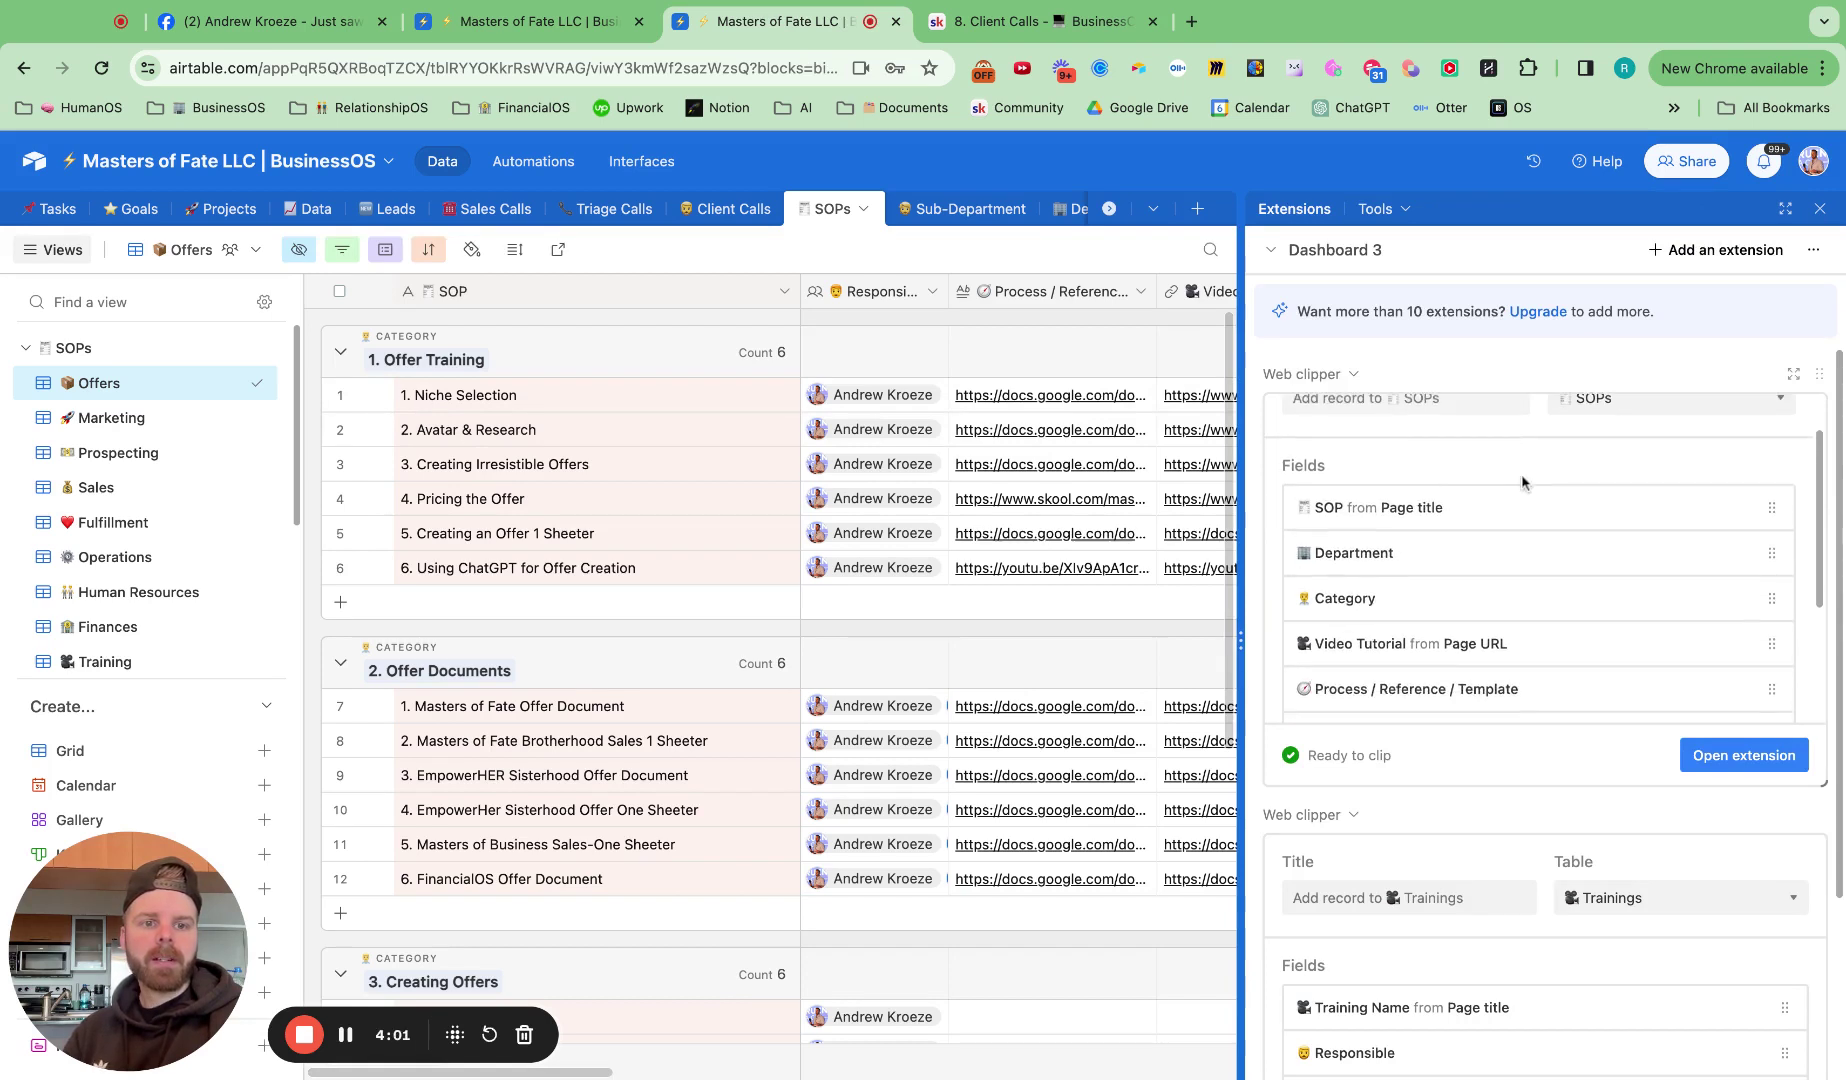
scroll(1457, 455, up, 1)
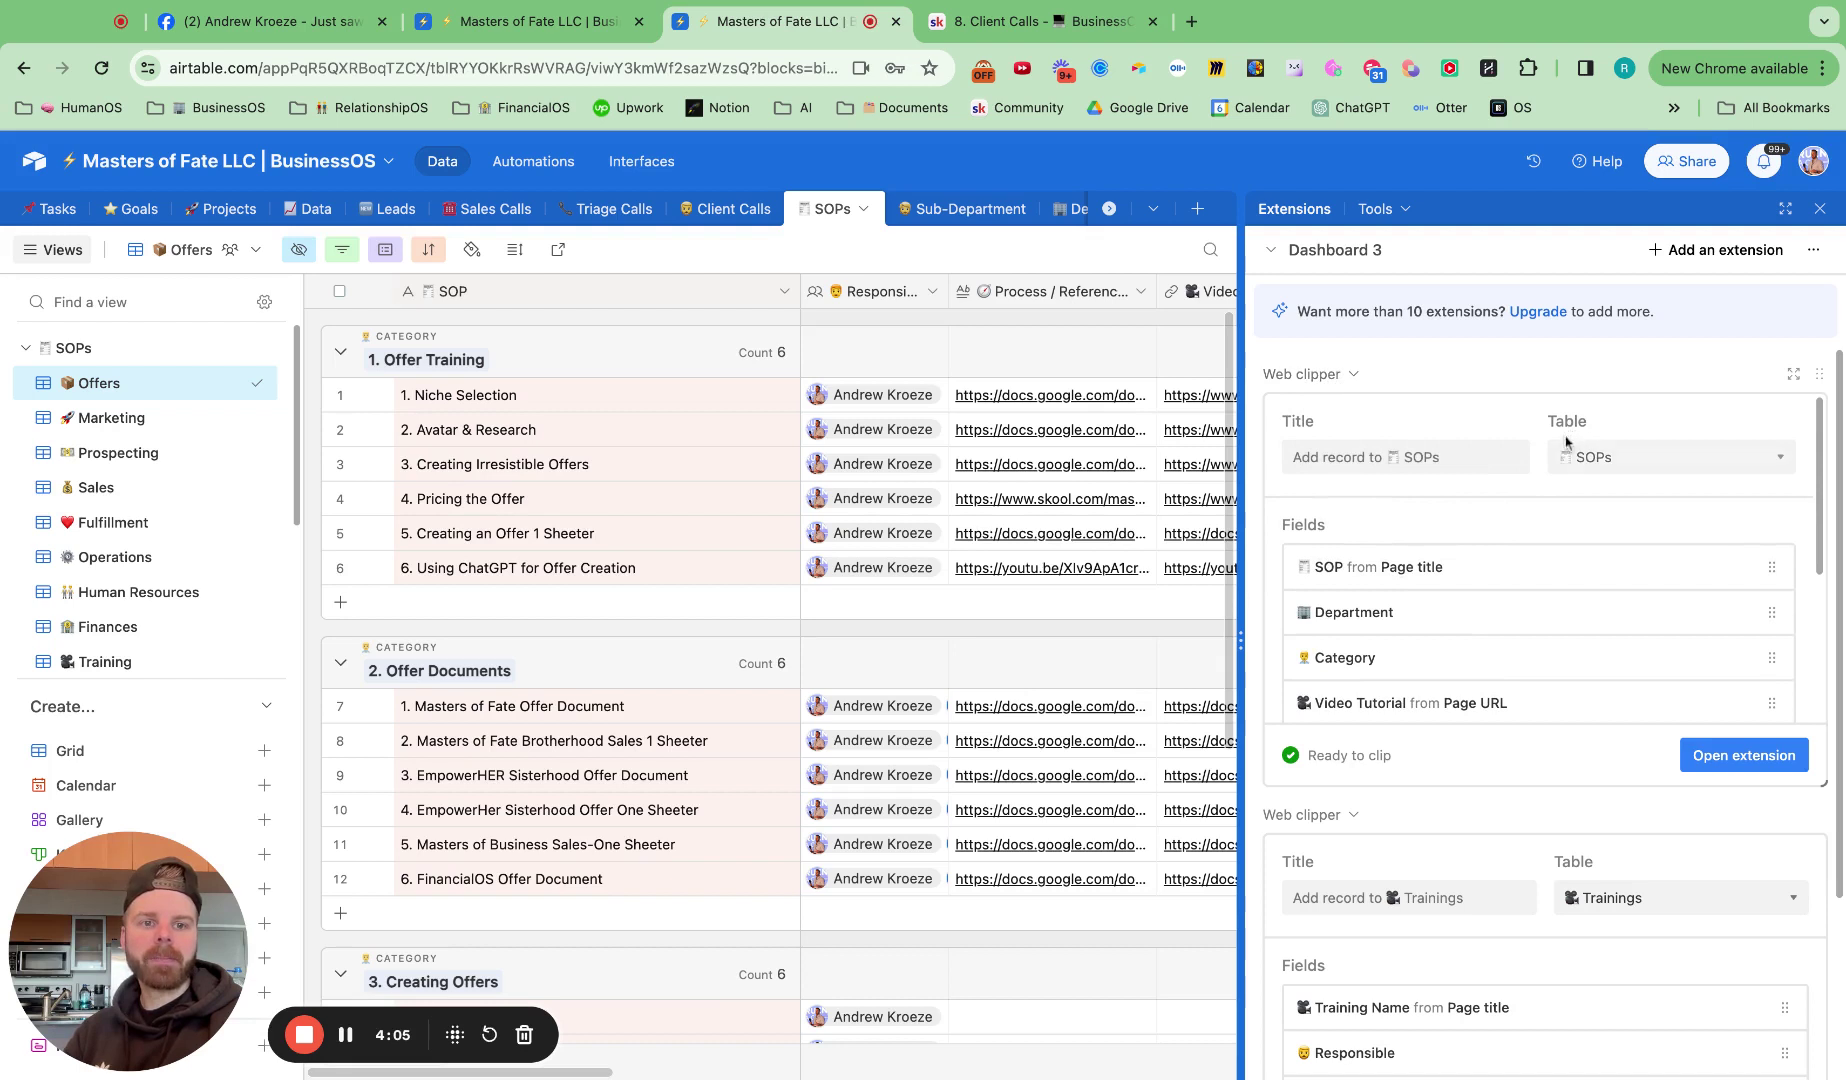
scroll(1480, 475, down, 2)
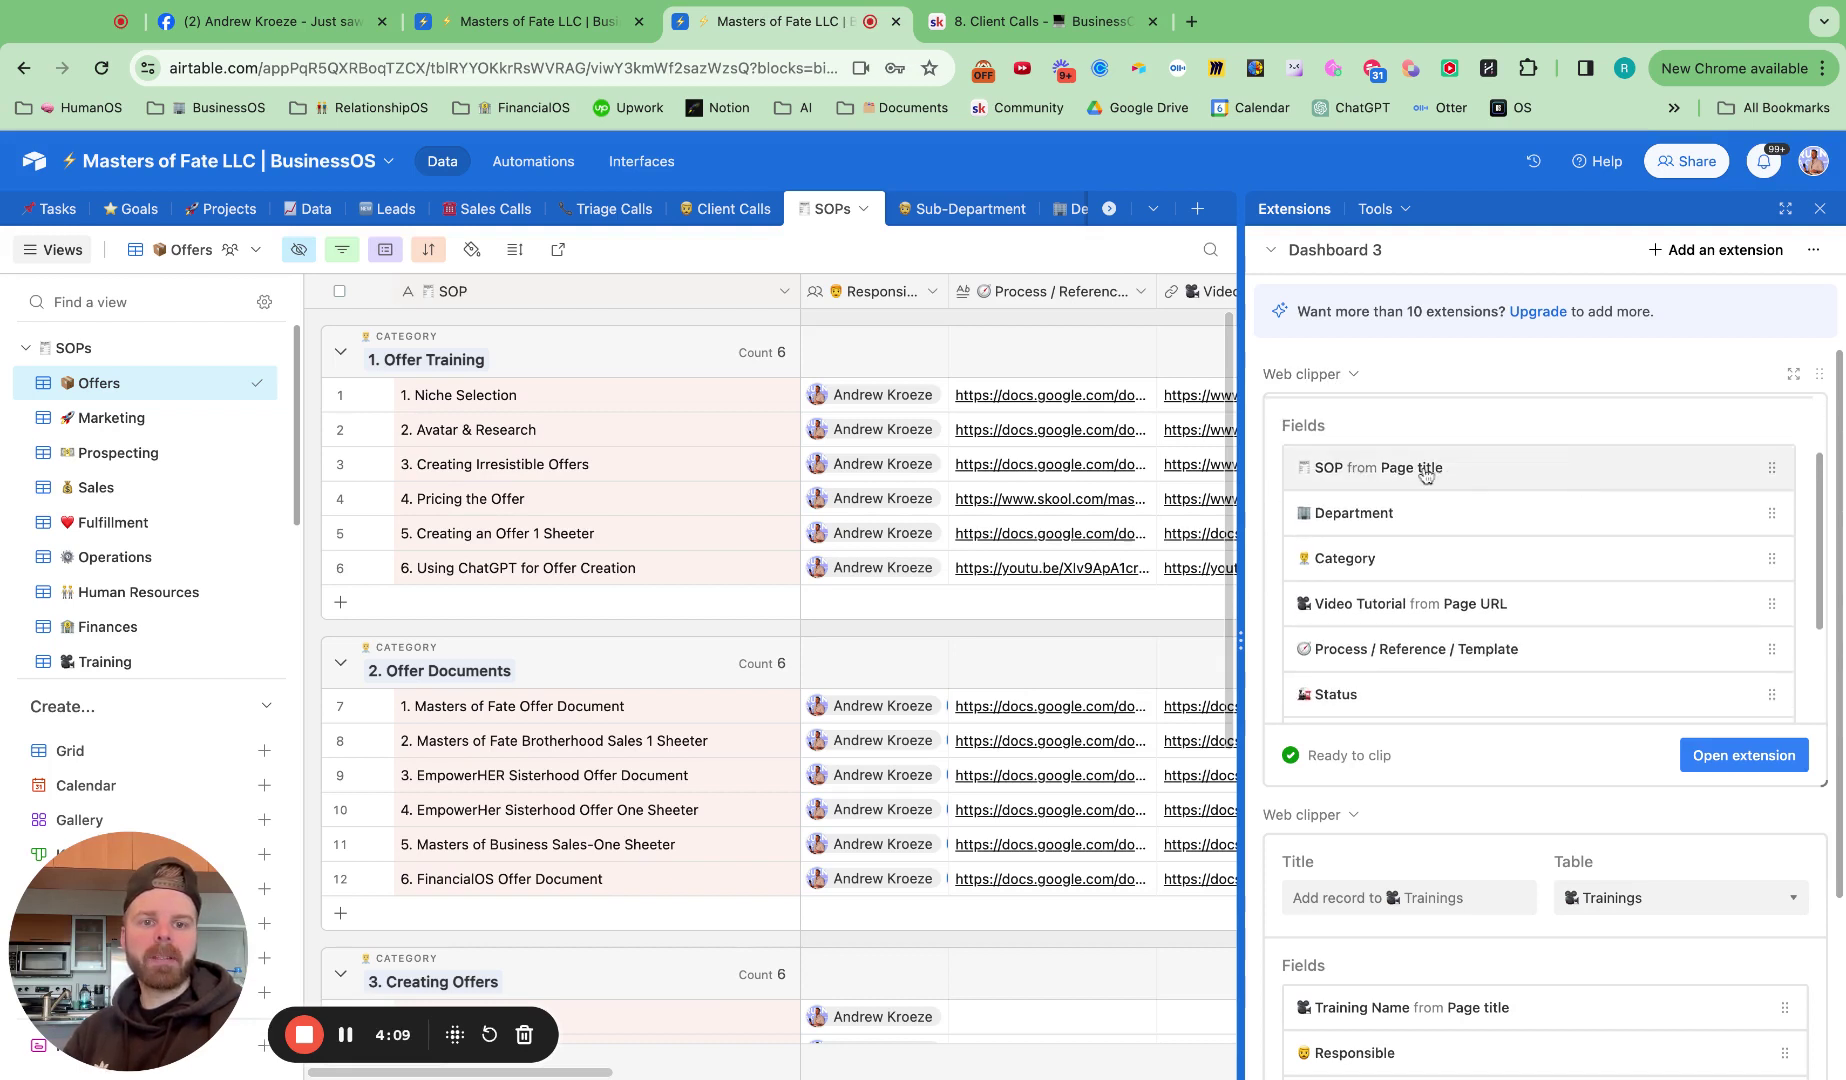
Step: Check the SOP, Department, Category and Video Tutorial (page URL) clipper field defaults
click(1456, 477)
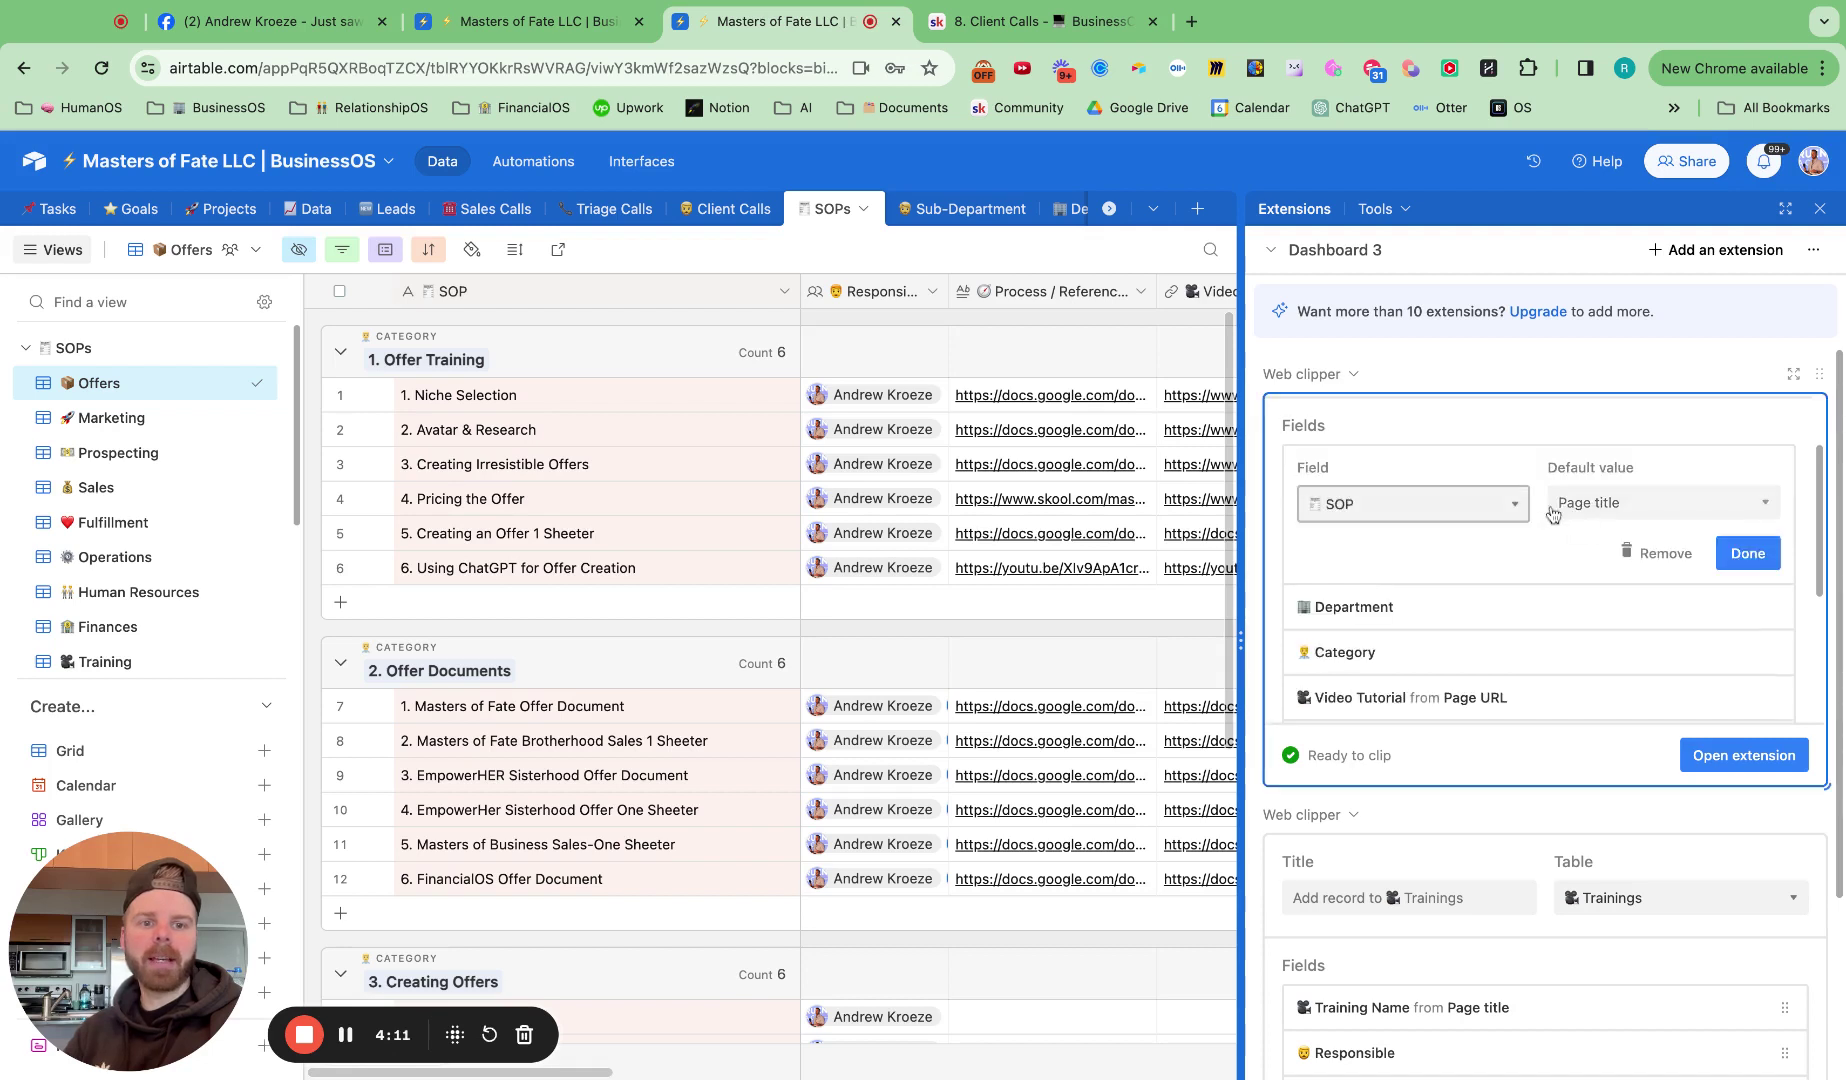
click(1409, 607)
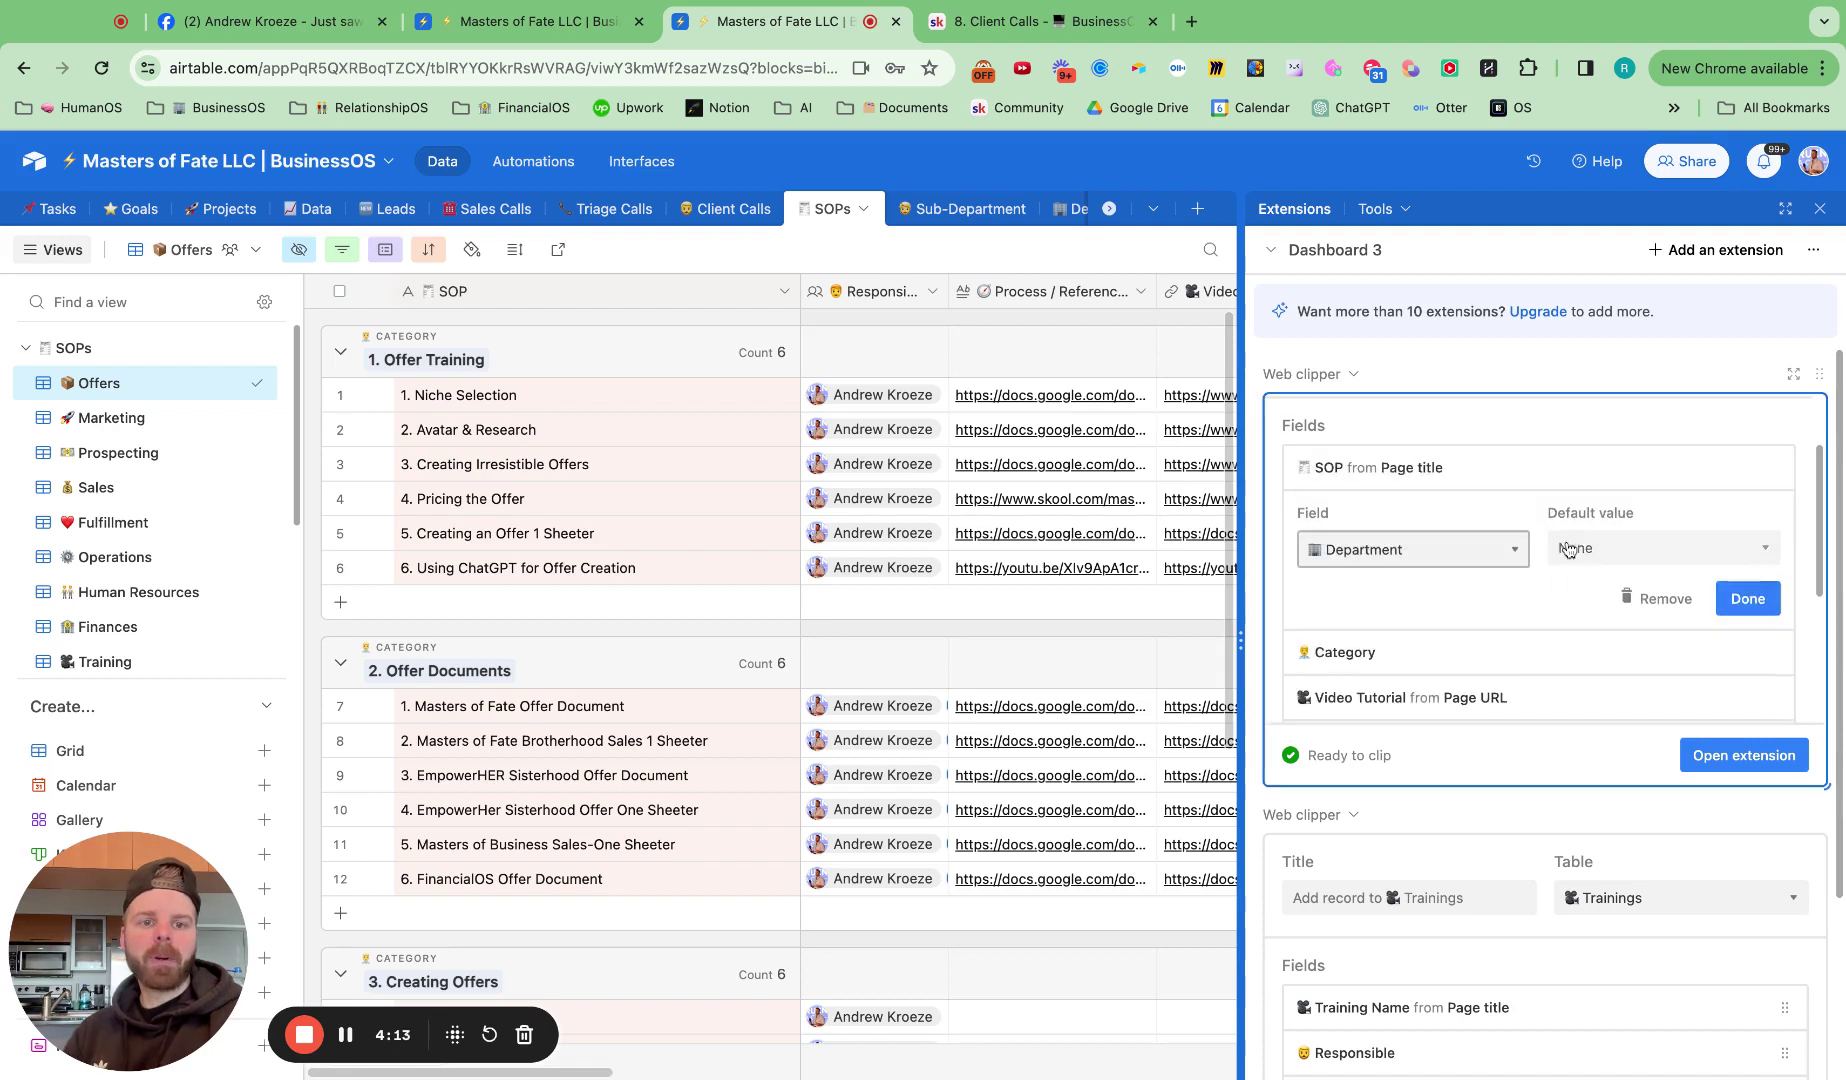
scroll(1480, 577, down, 2)
click(1480, 574)
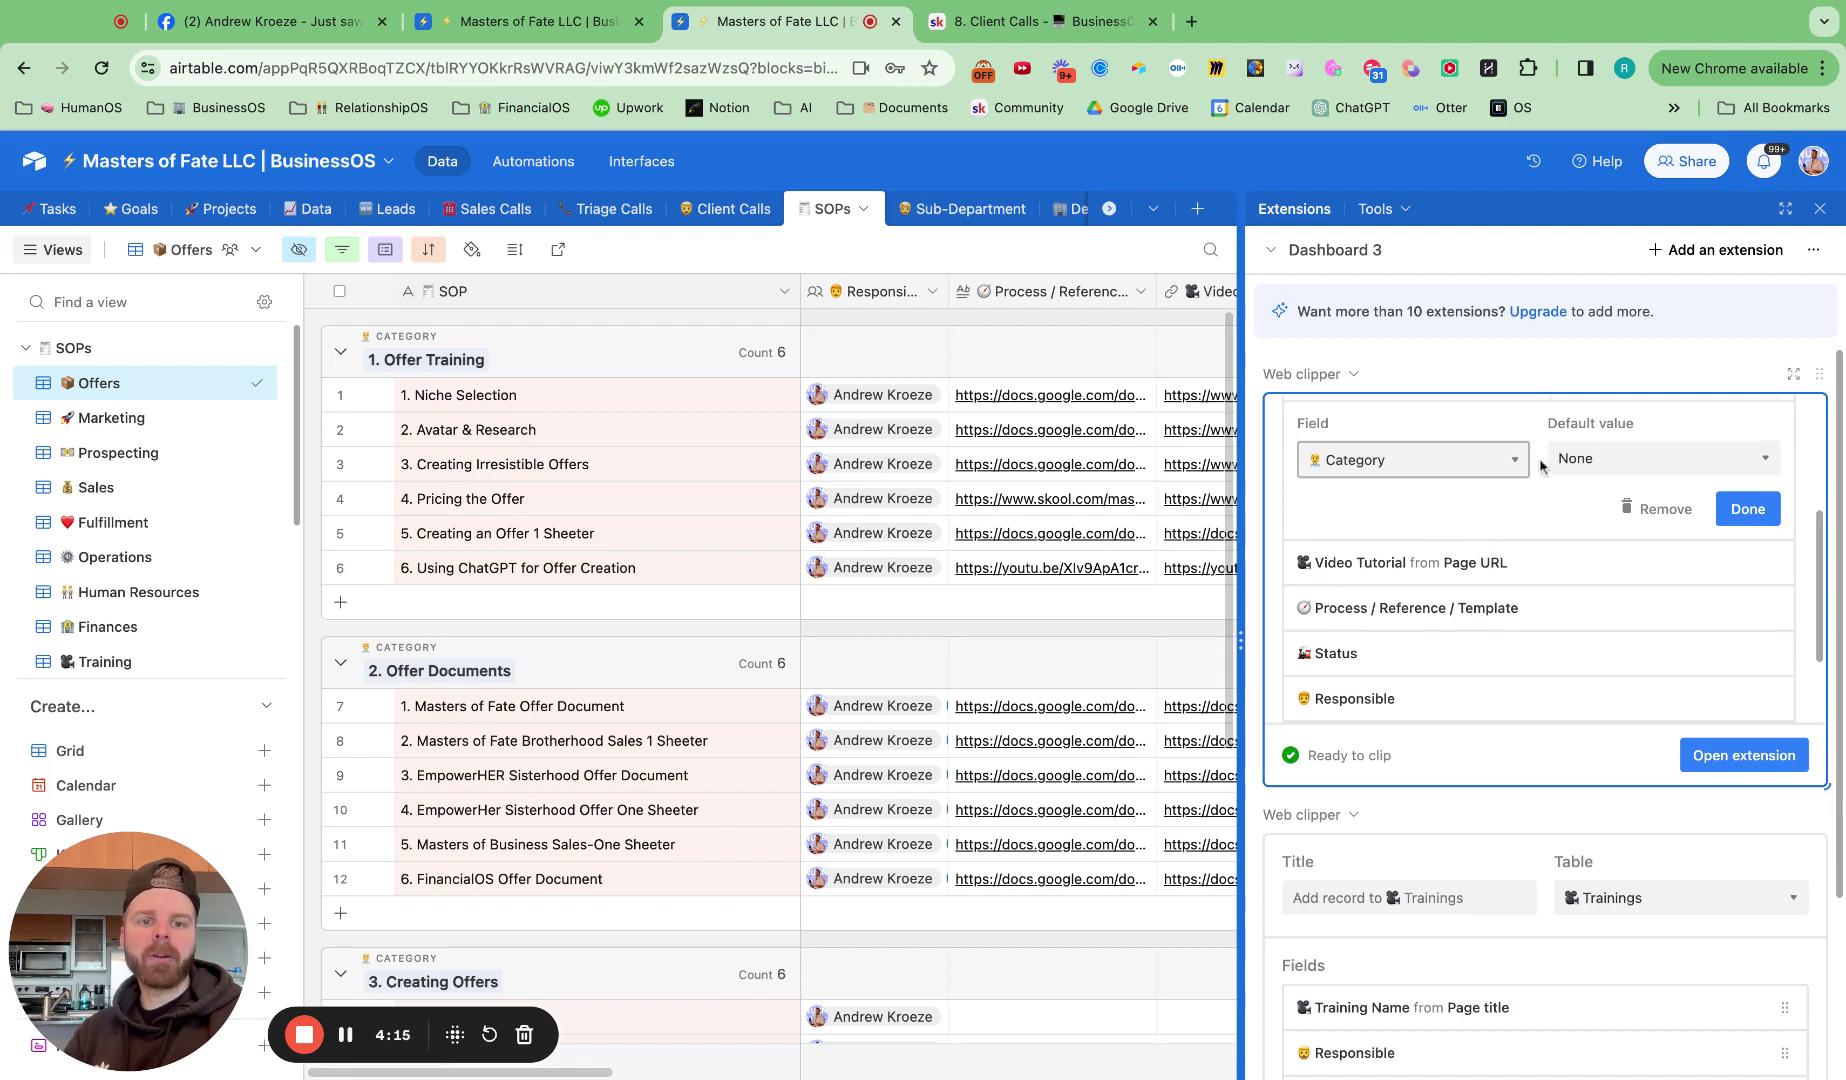
click(1533, 522)
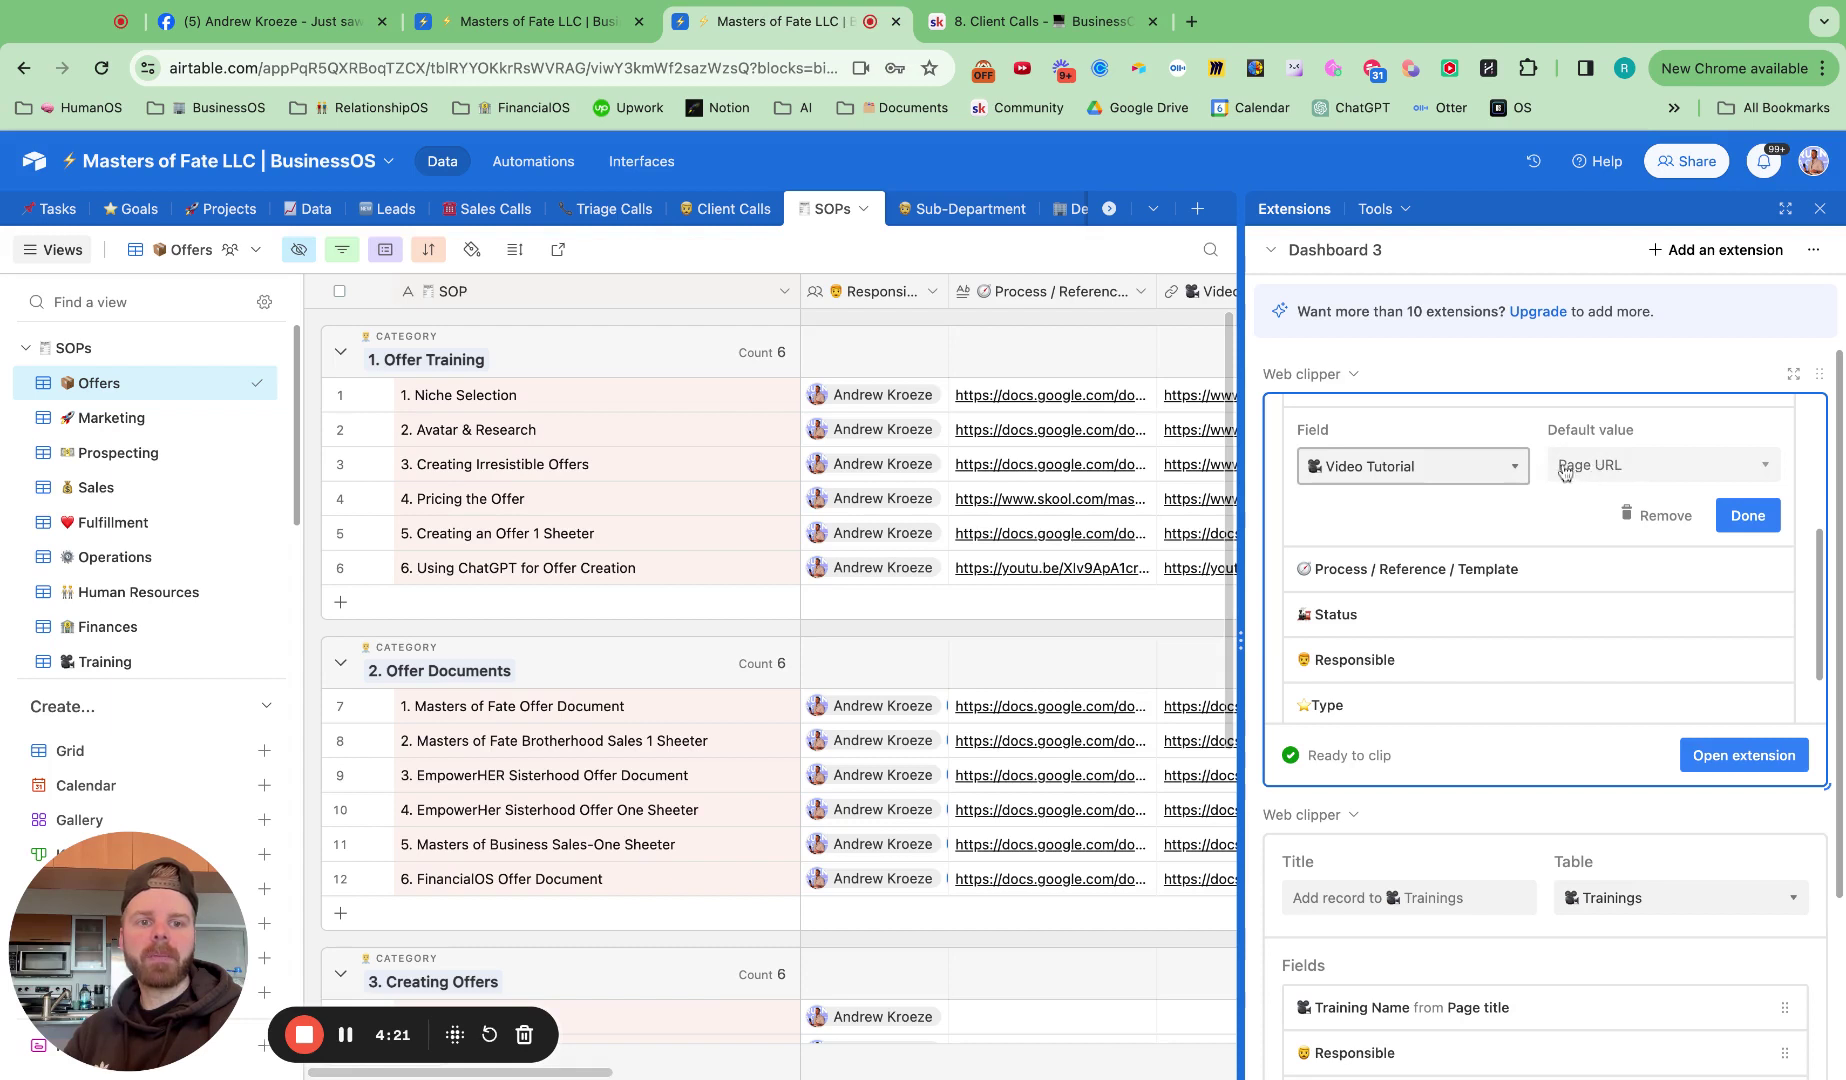
Step: Check the Process / Reference / Template, Status, Responsible, Type and Screenshots defaults
scroll(1412, 488, down, 2)
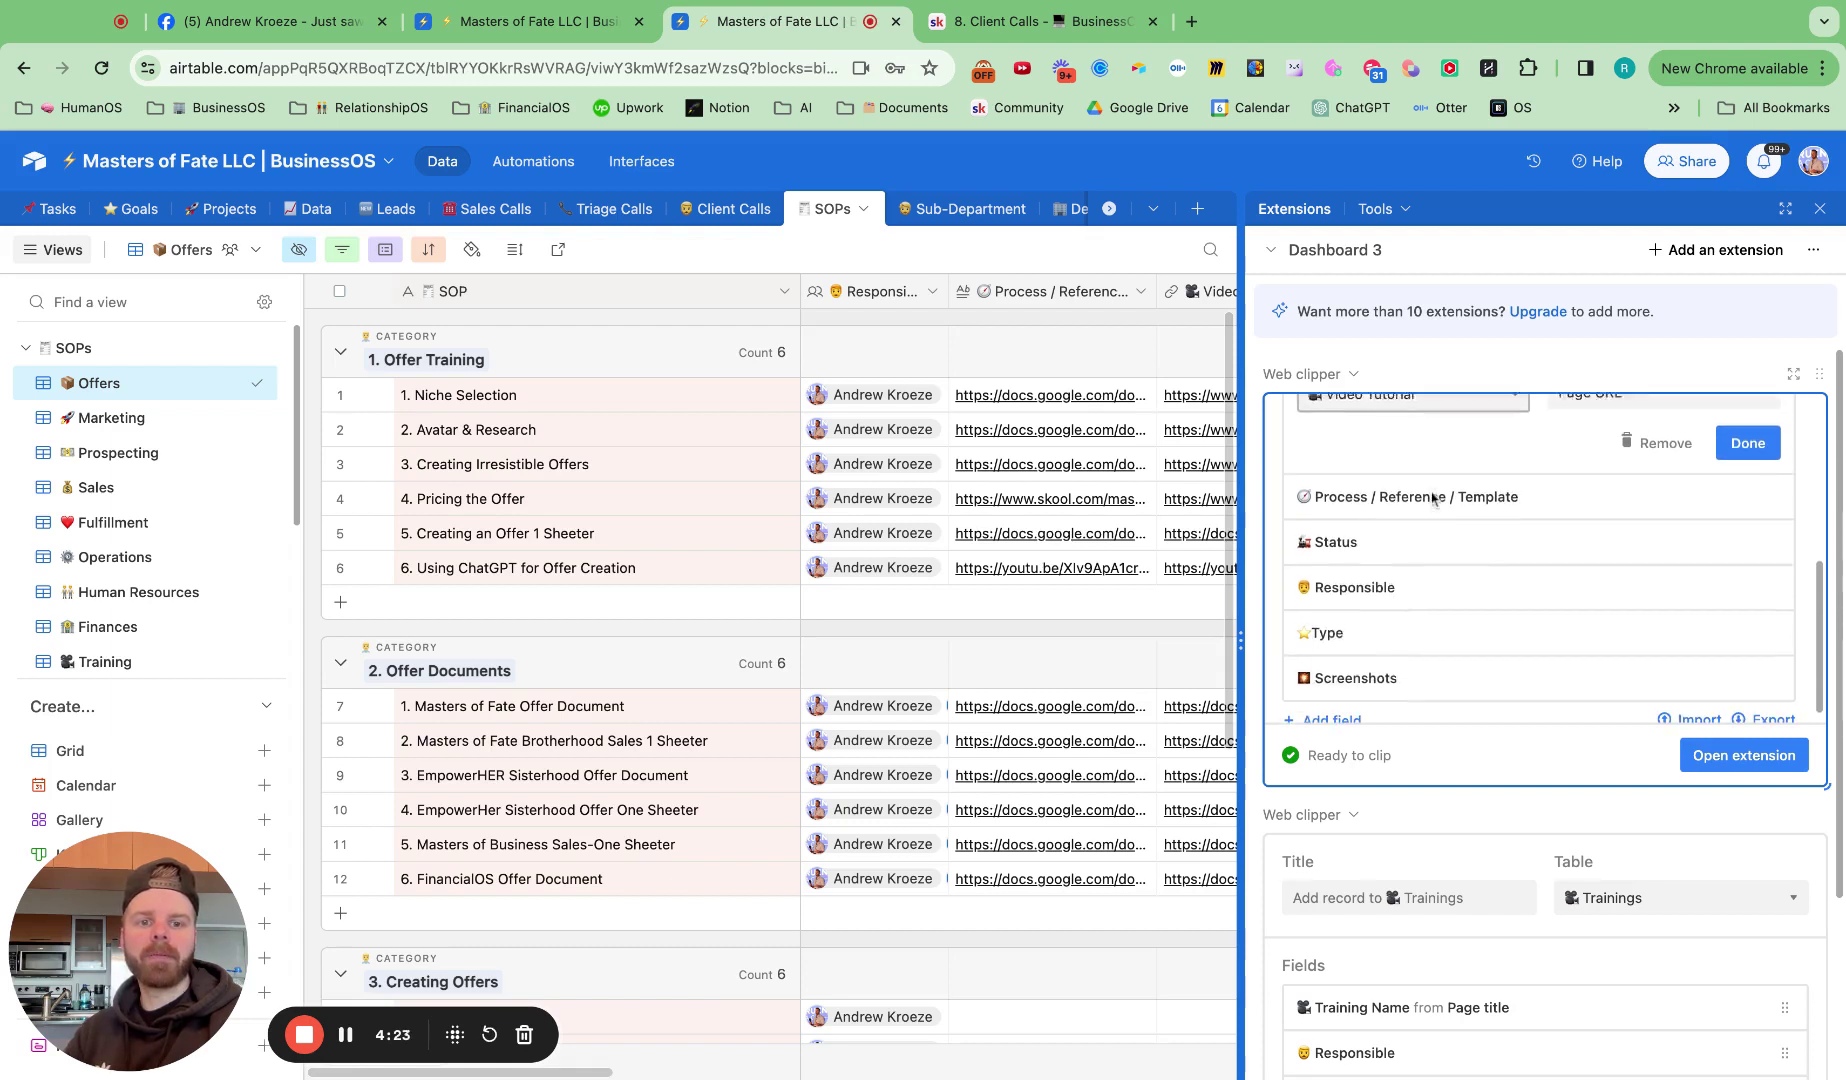
click(1432, 495)
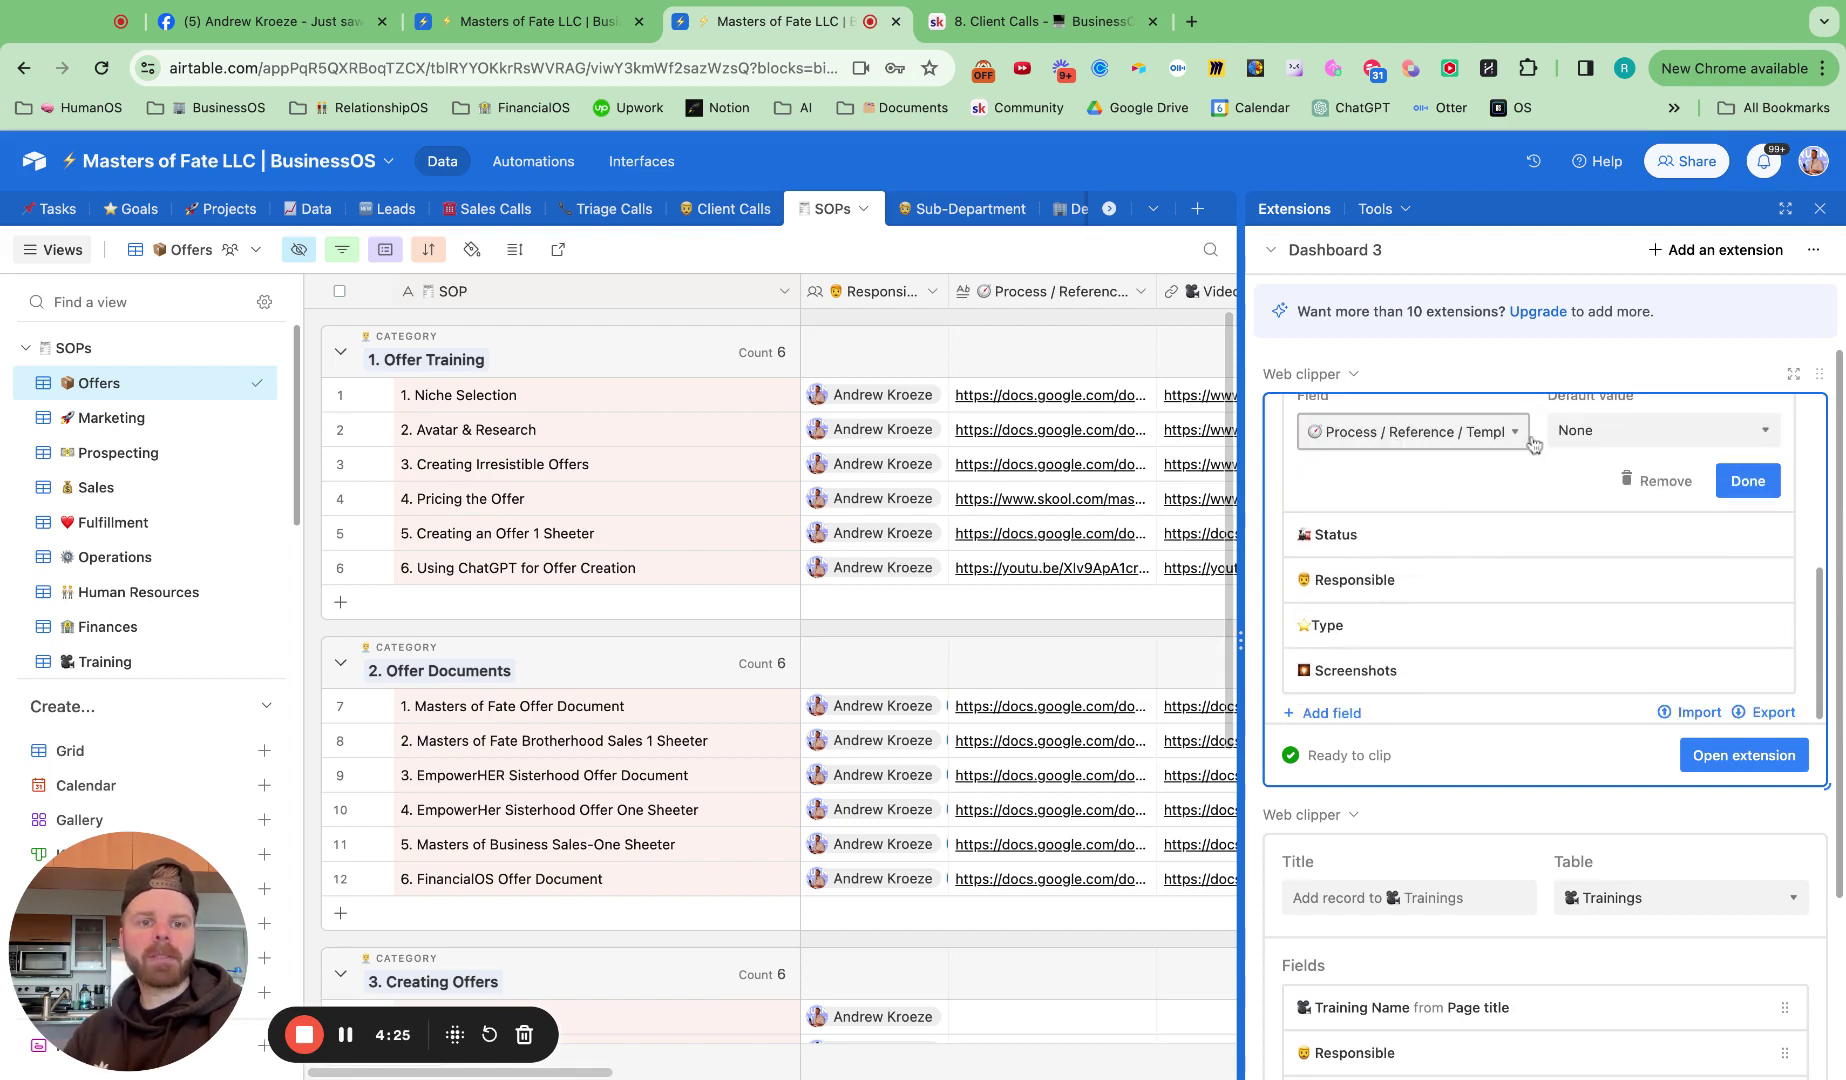
scroll(1598, 445, down, 1)
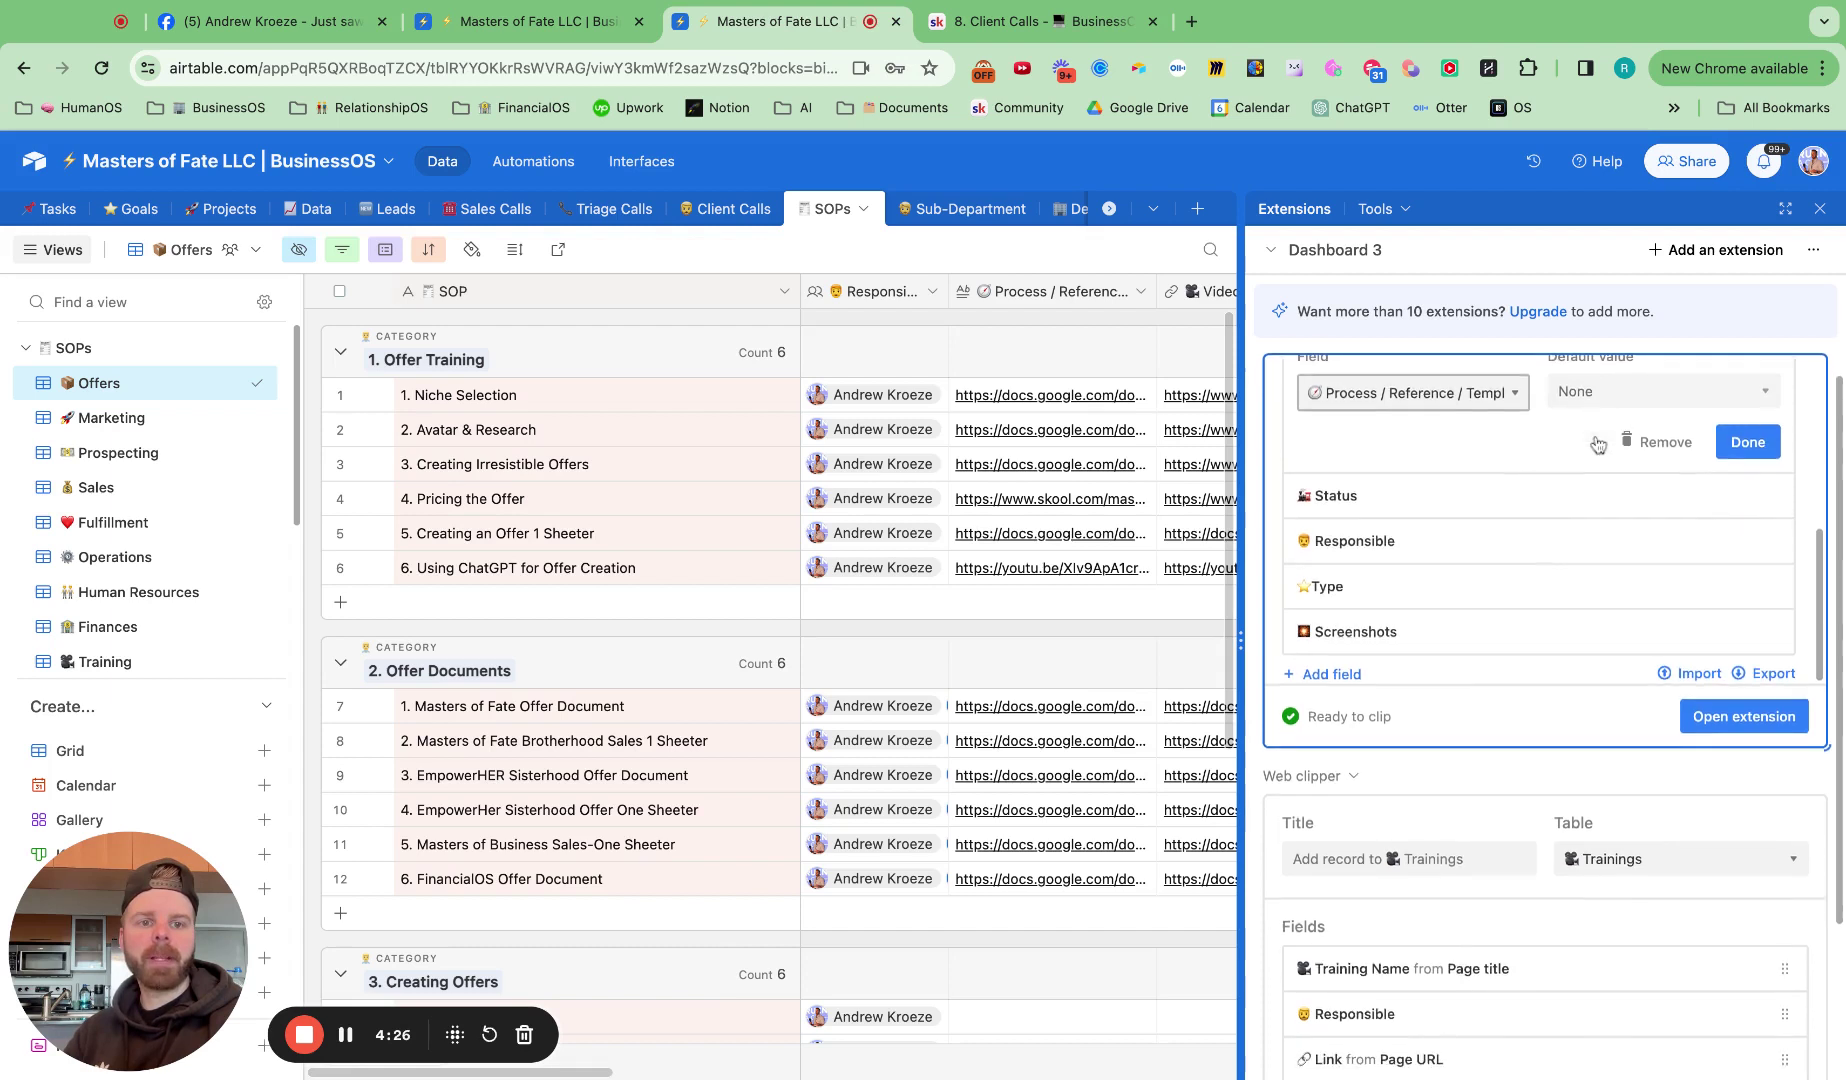
click(1432, 498)
click(1436, 545)
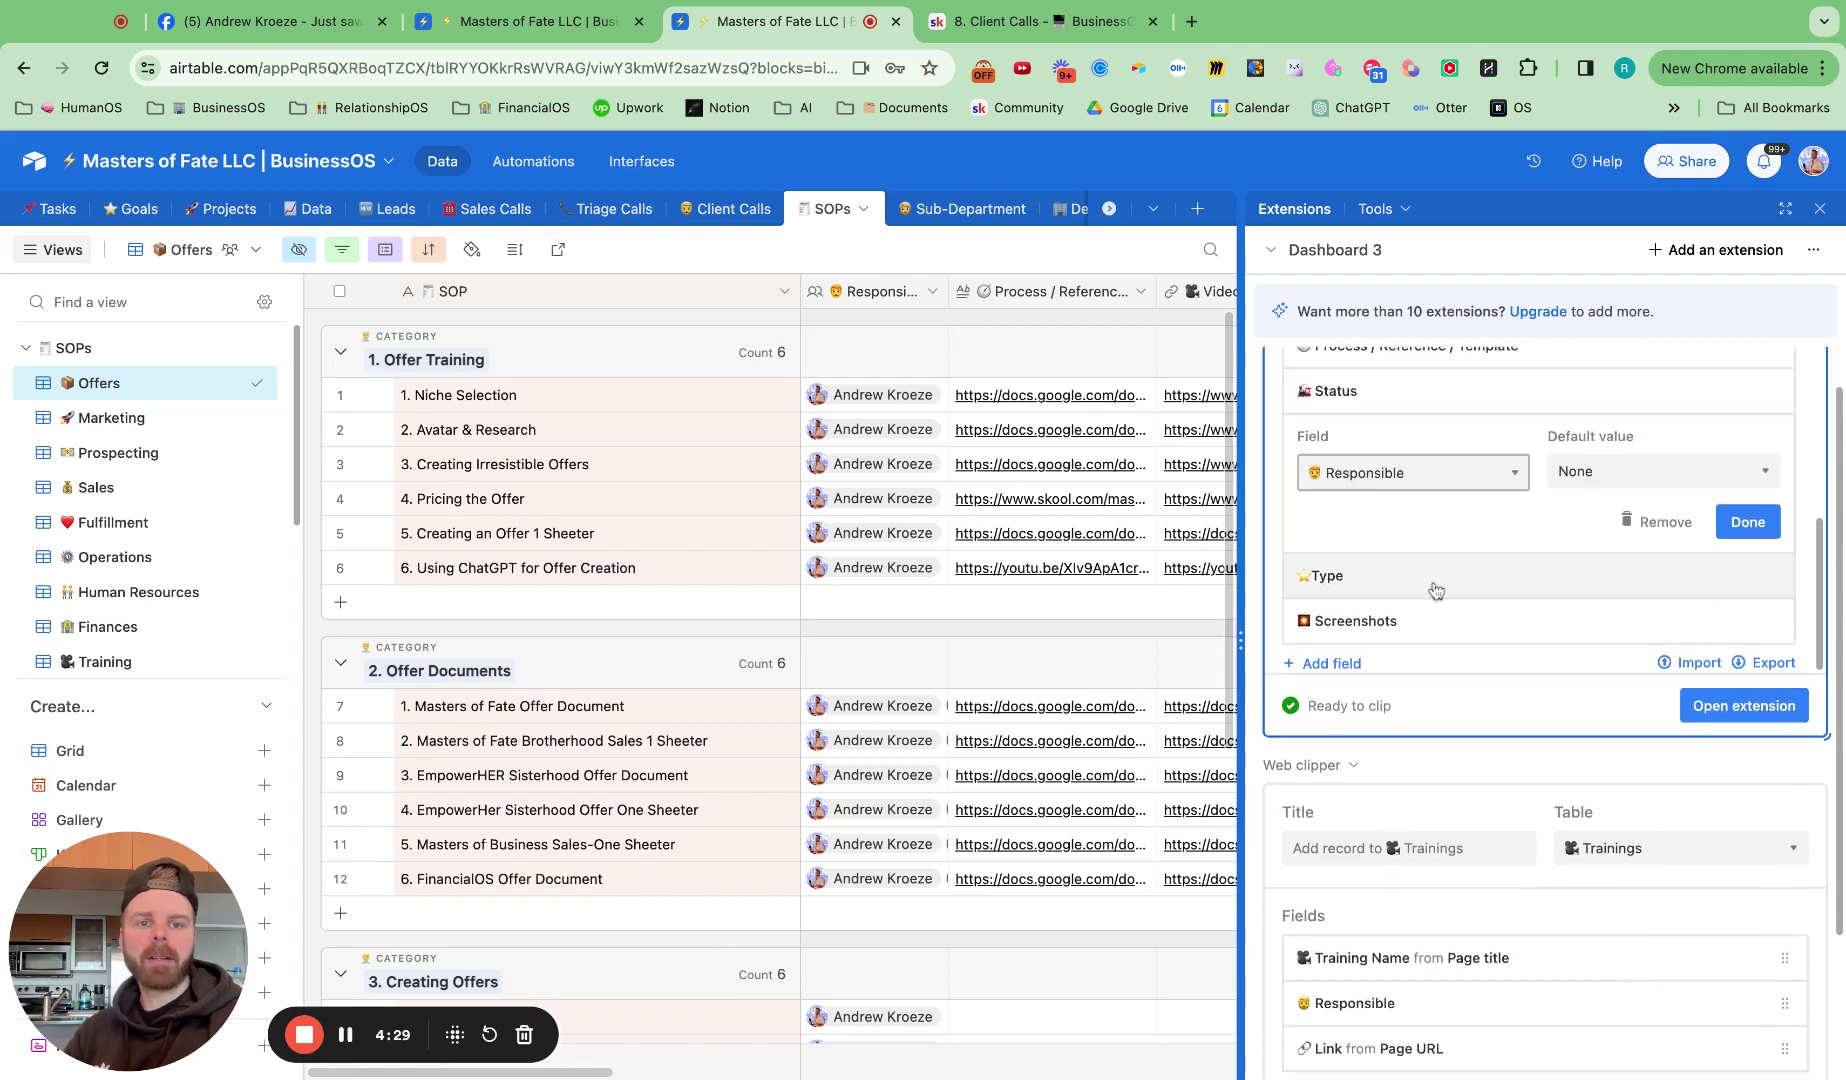
click(1436, 590)
scroll(1425, 560, down, 1)
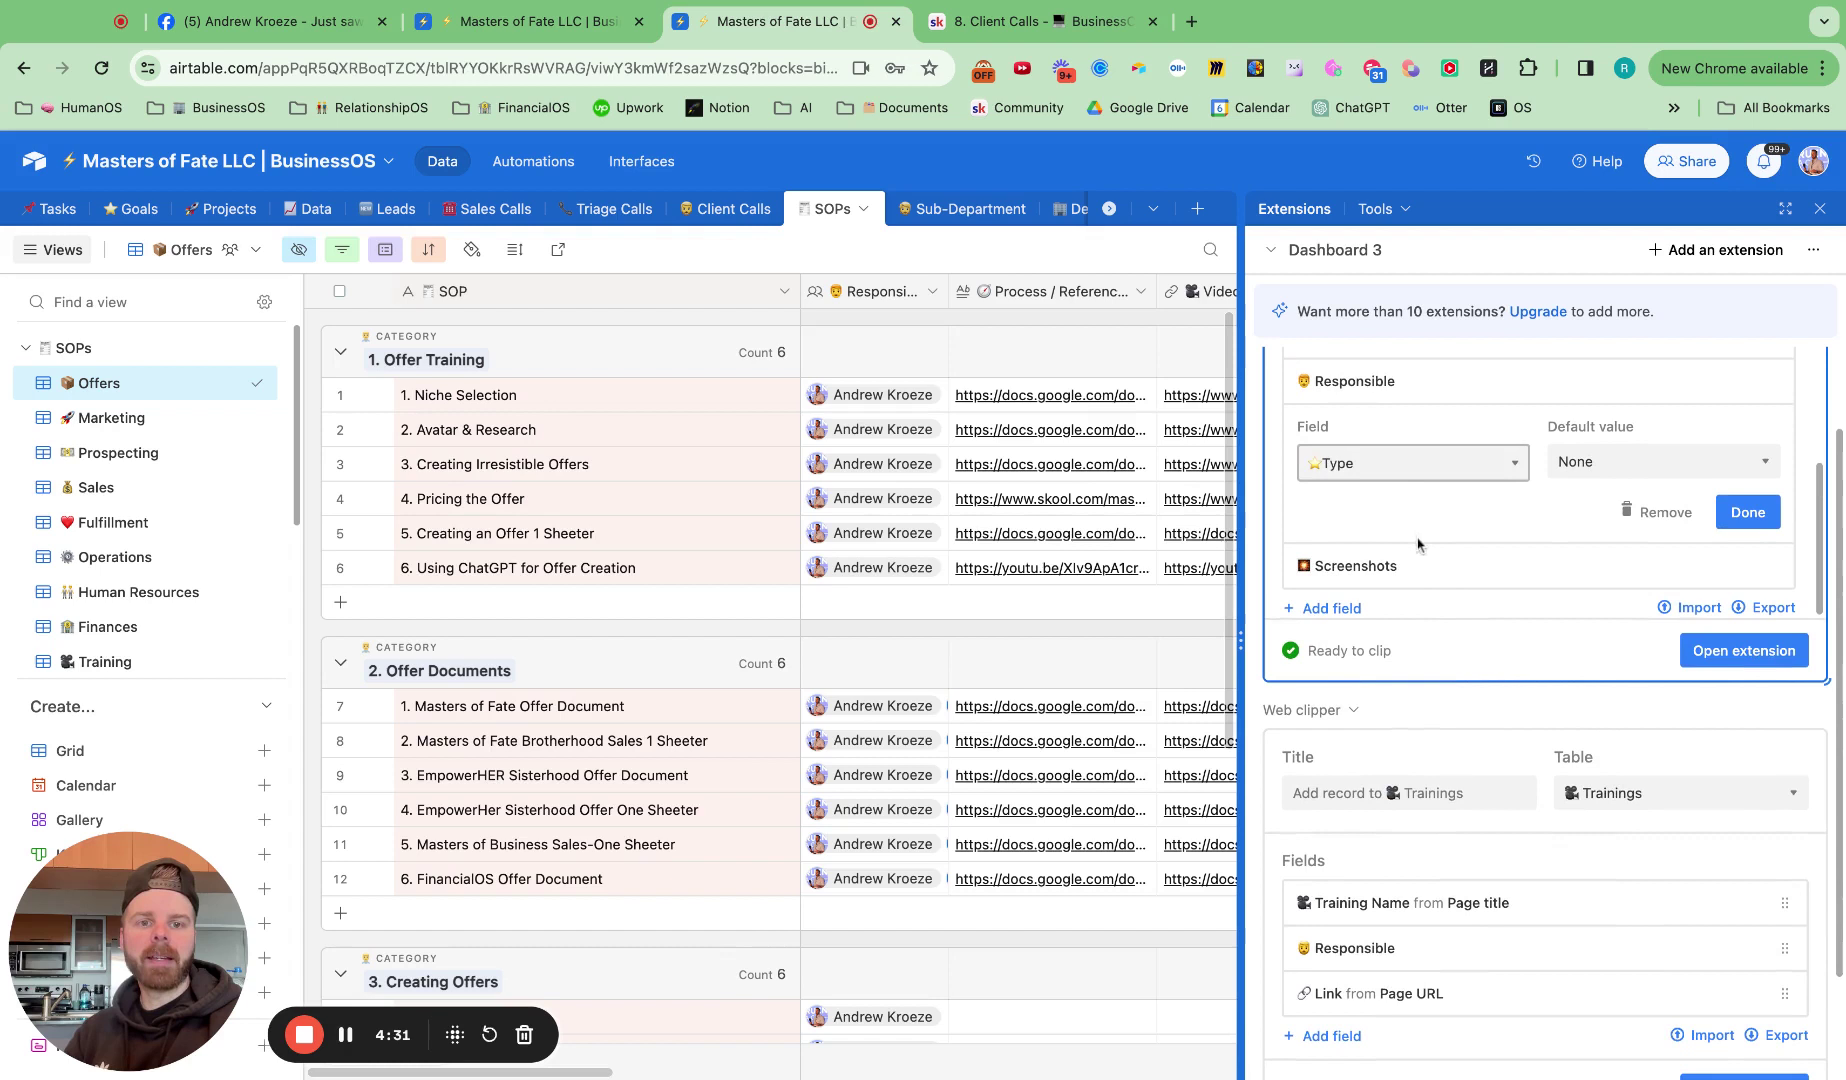
click(1420, 568)
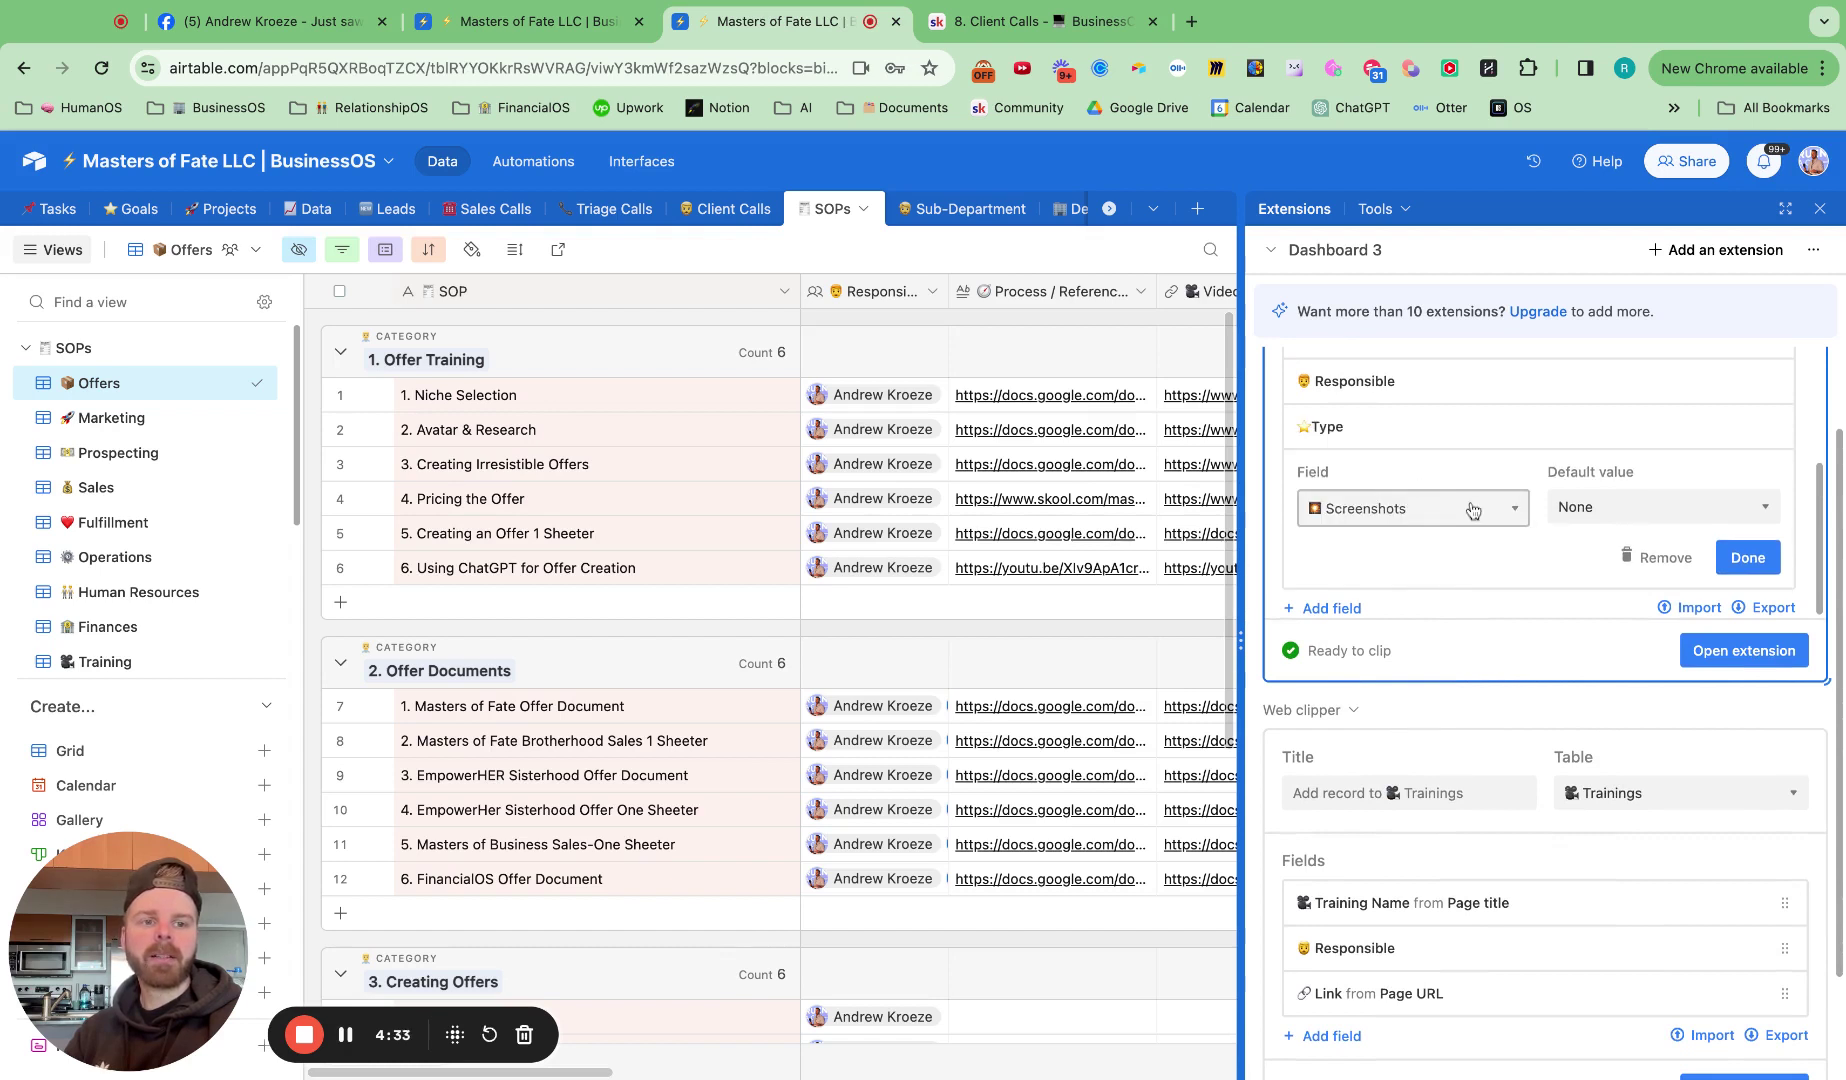
scroll(1500, 515, up, 5)
scroll(1675, 528, down, 5)
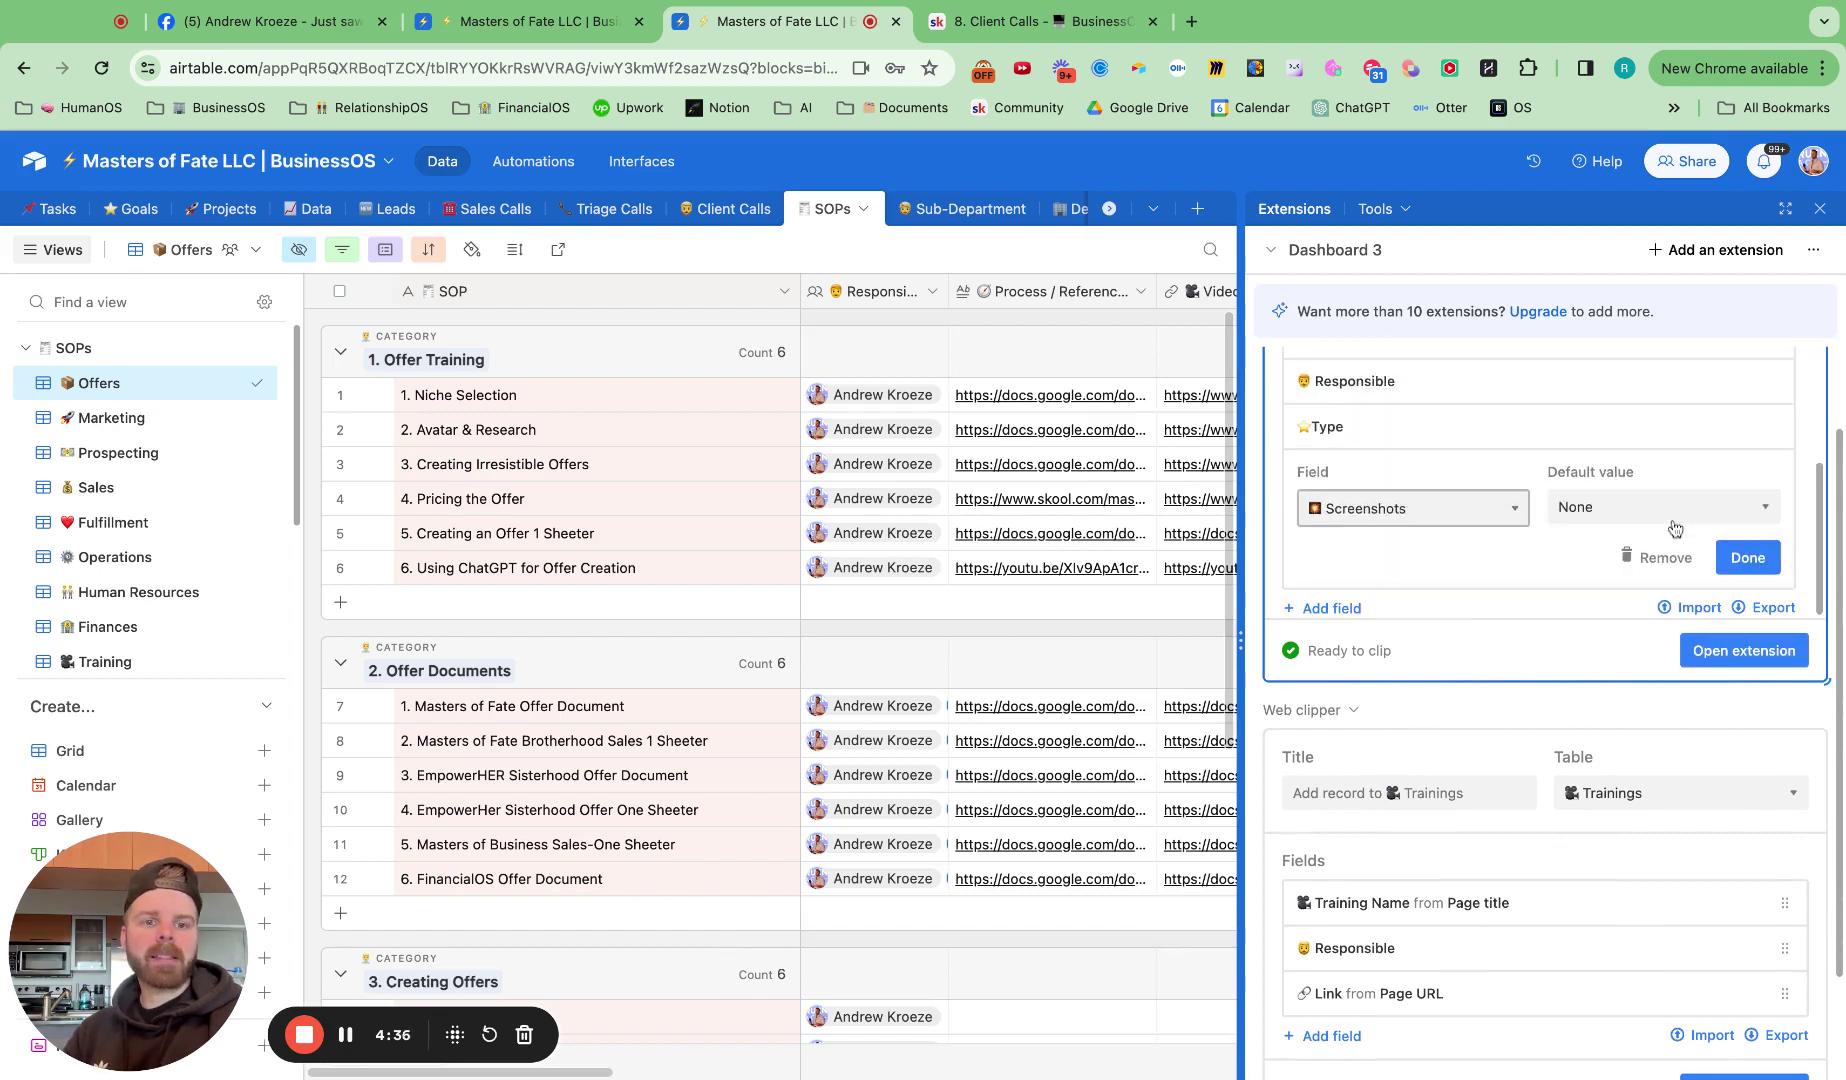
click(1752, 562)
scroll(1641, 498, up, 5)
scroll(1641, 498, up, 1)
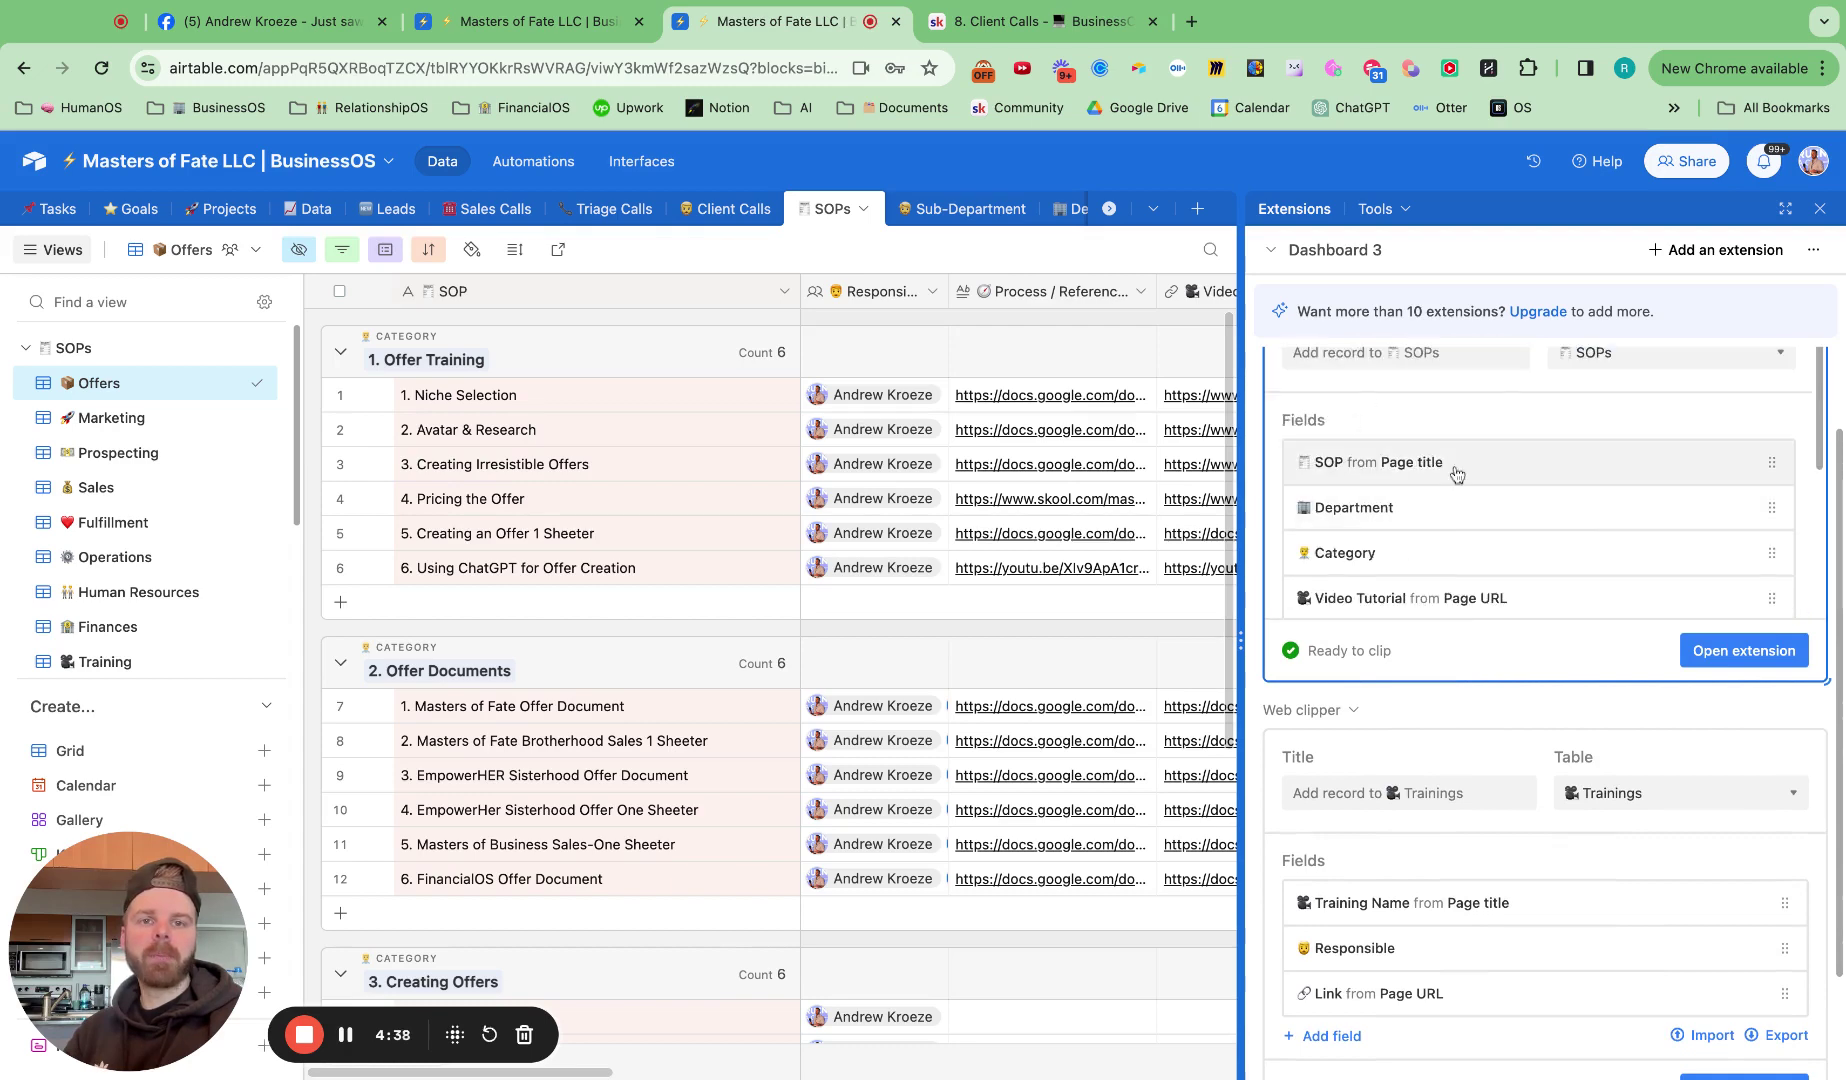
Step: Go to Loom in a new tab and open the Client Success Board Demo video
click(1191, 22)
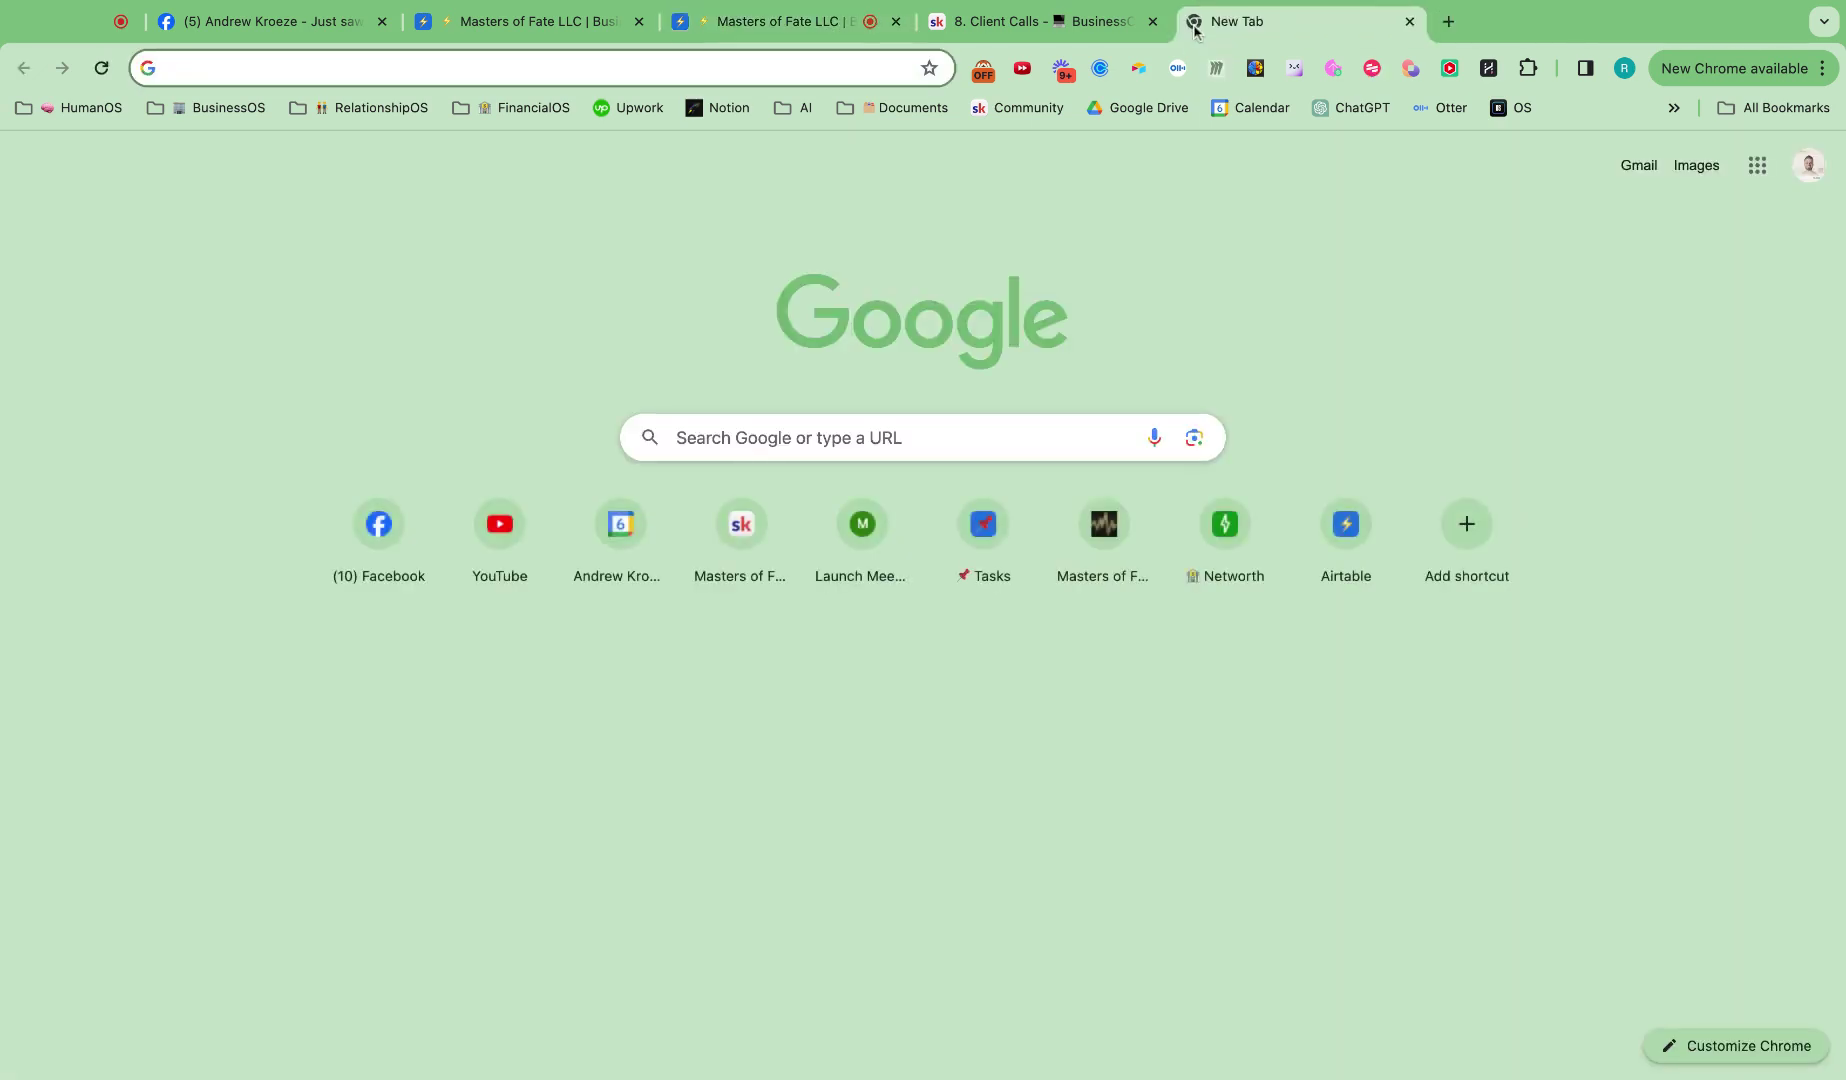
text(loom)
key(Return)
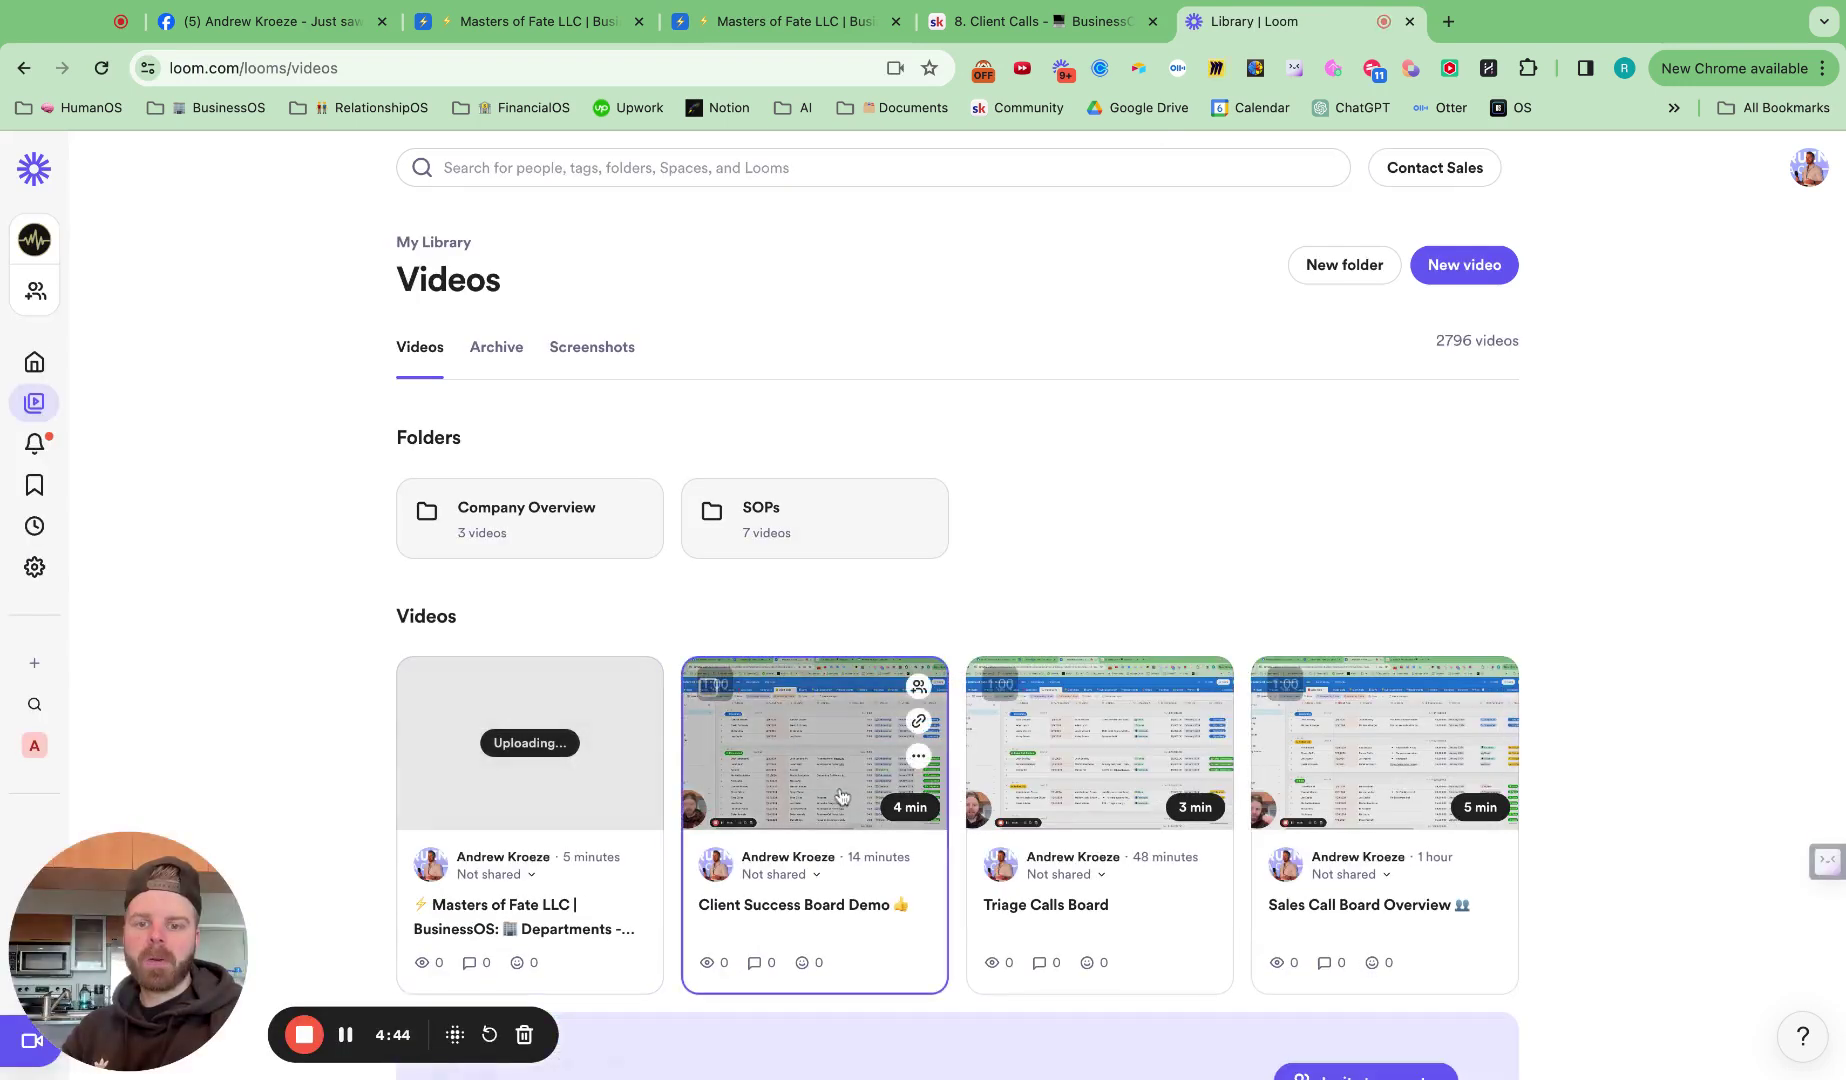
click(841, 796)
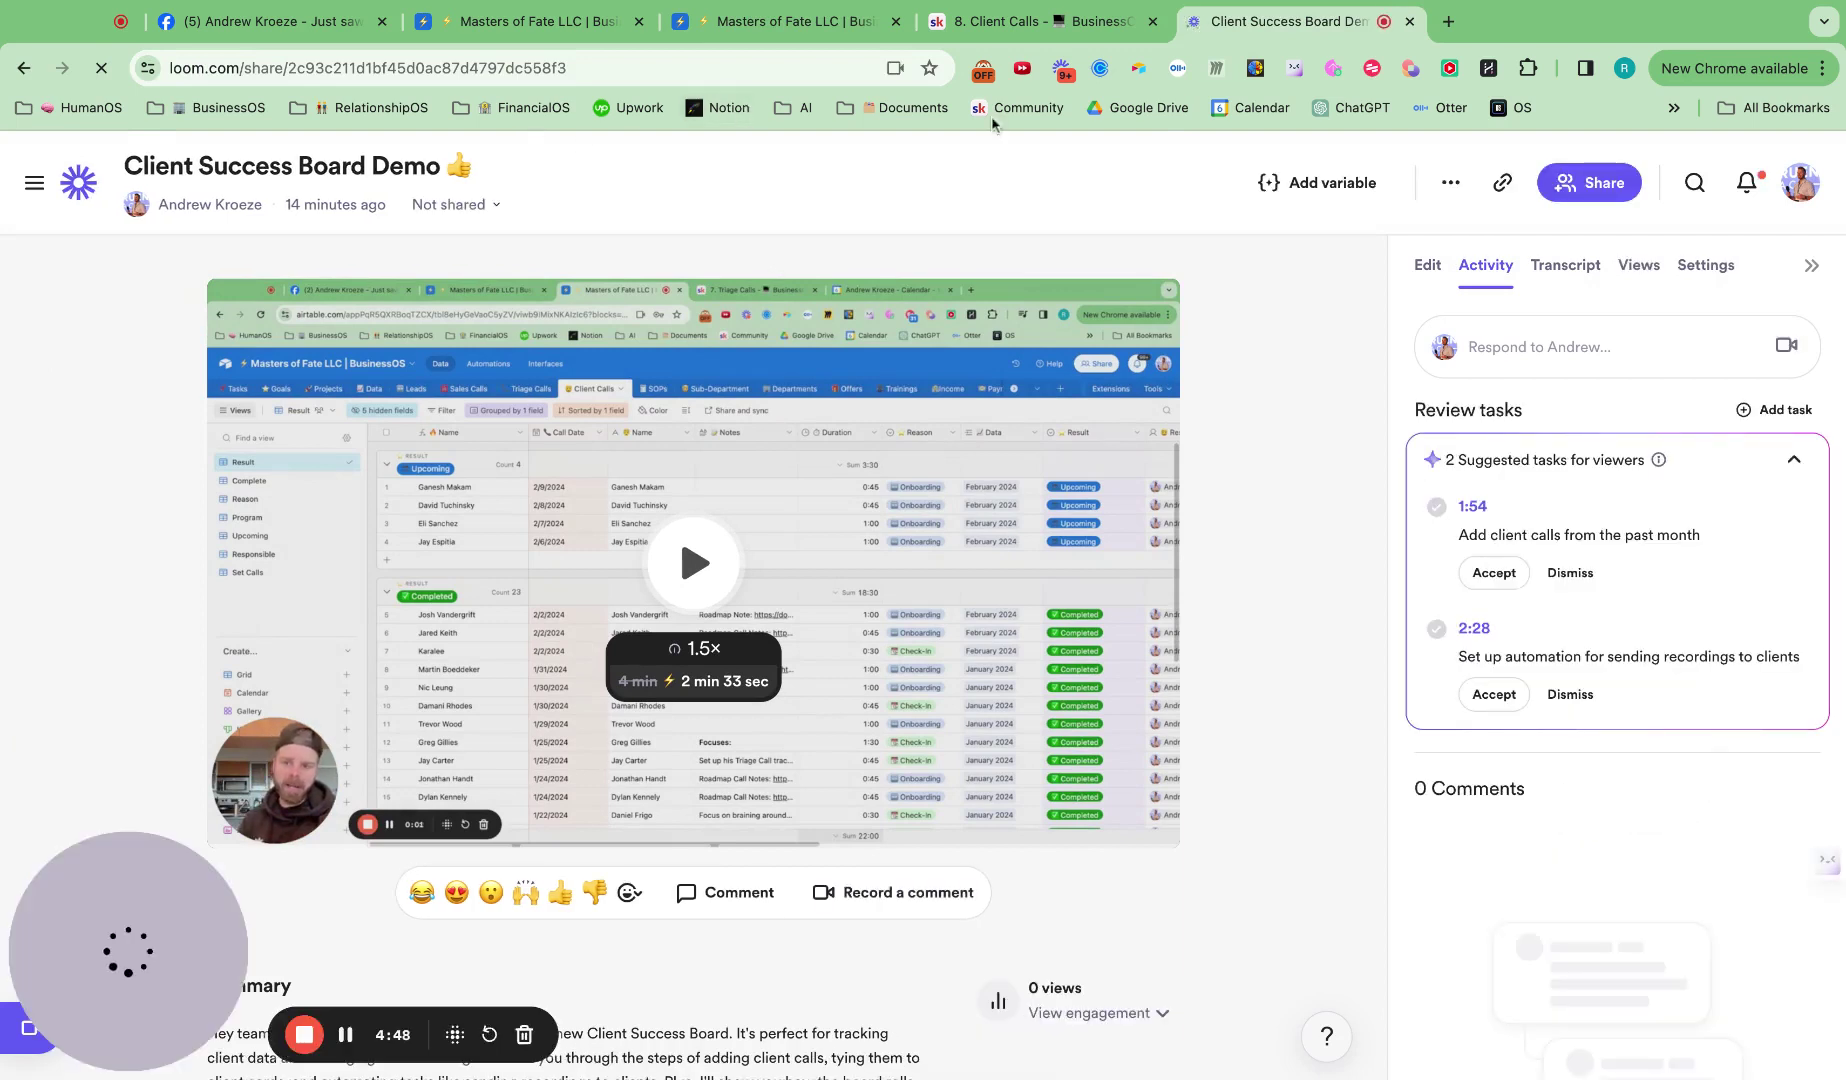
Step: Choose the SOPs clipper and set Department to 2. Marketing
click(1138, 68)
scroll(1599, 354, down, 9)
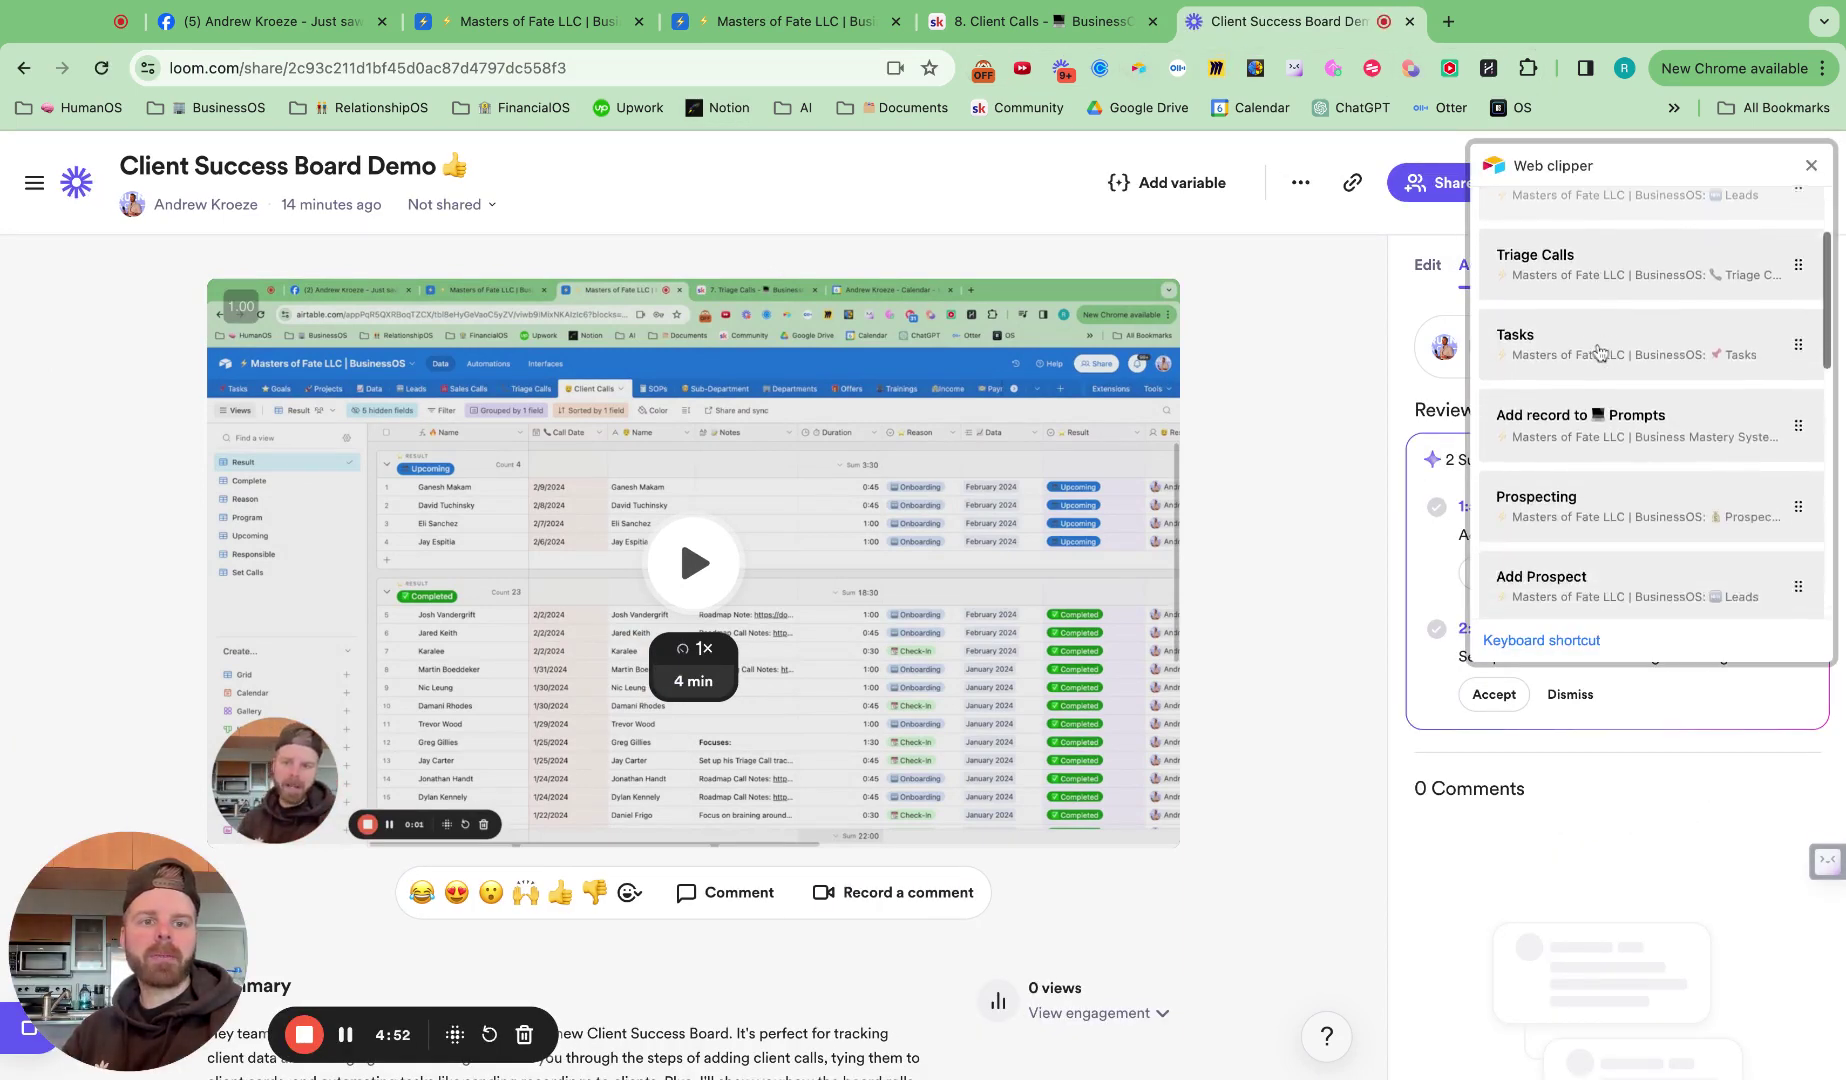
scroll(1599, 352, down, 8)
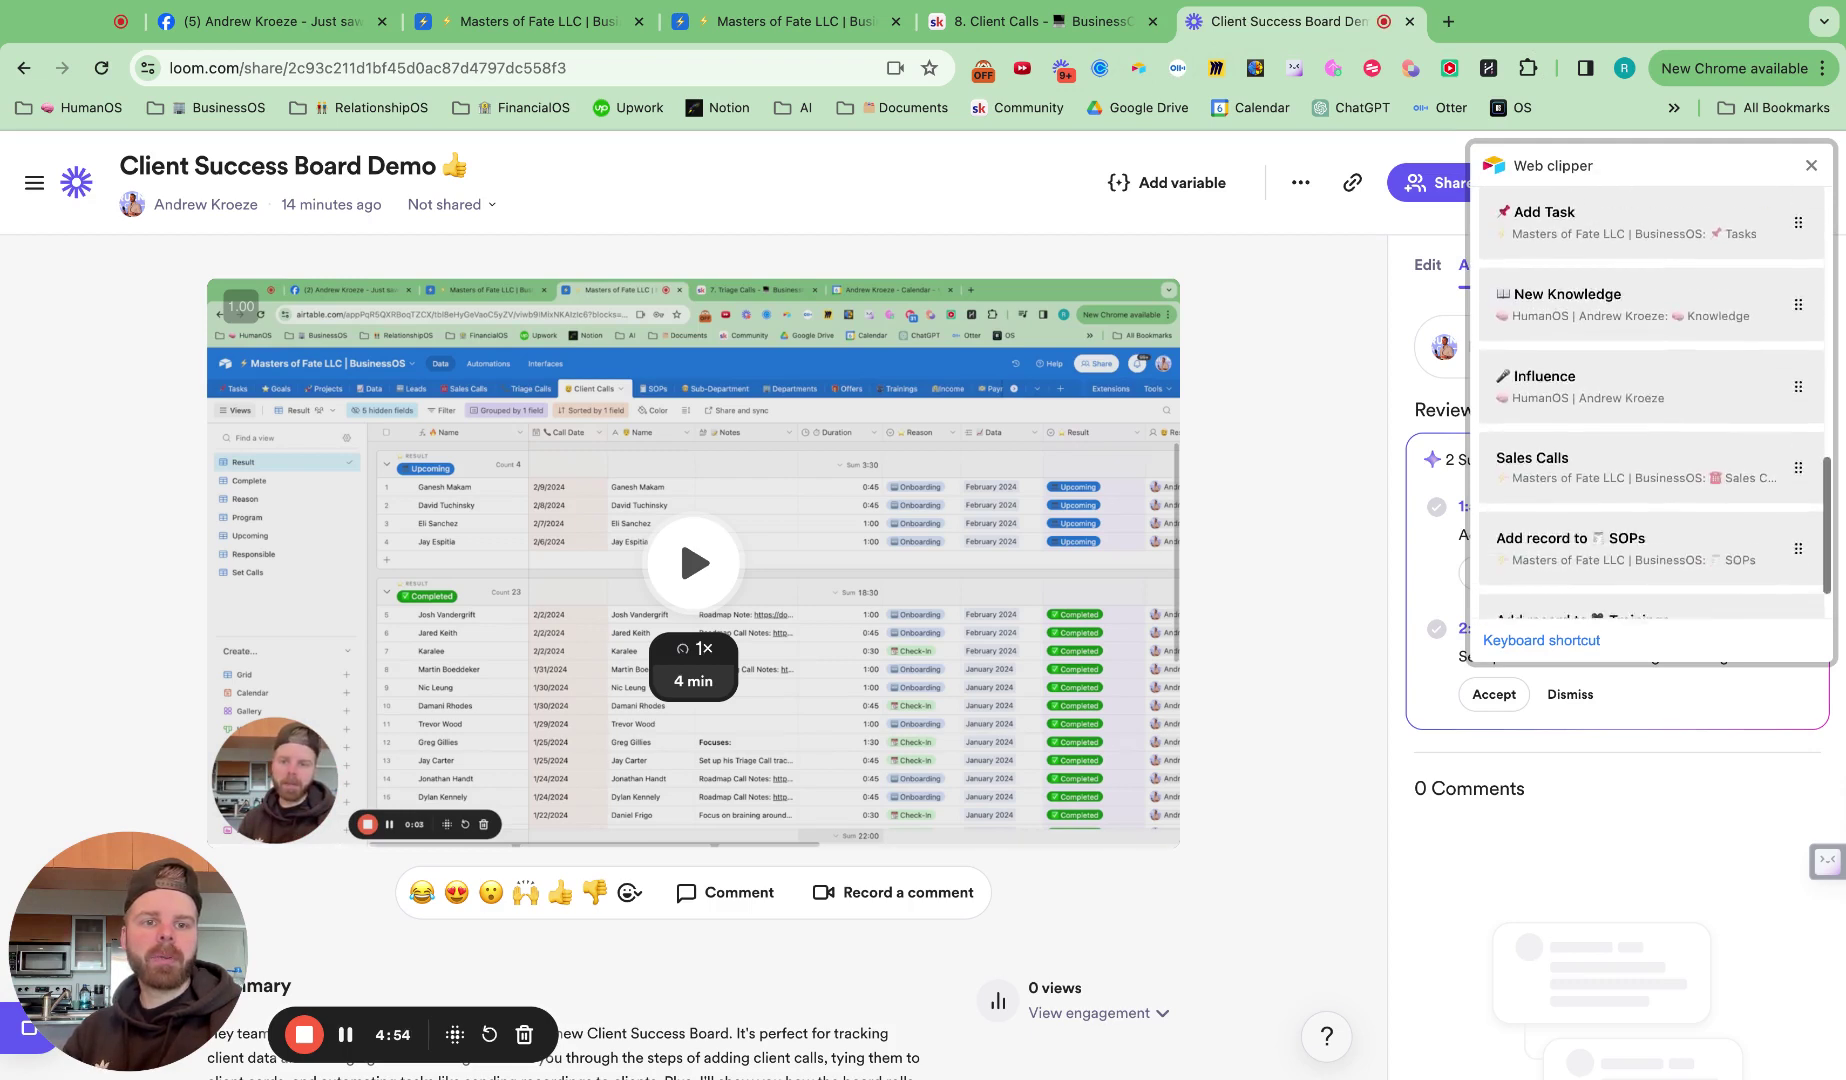
click(1654, 501)
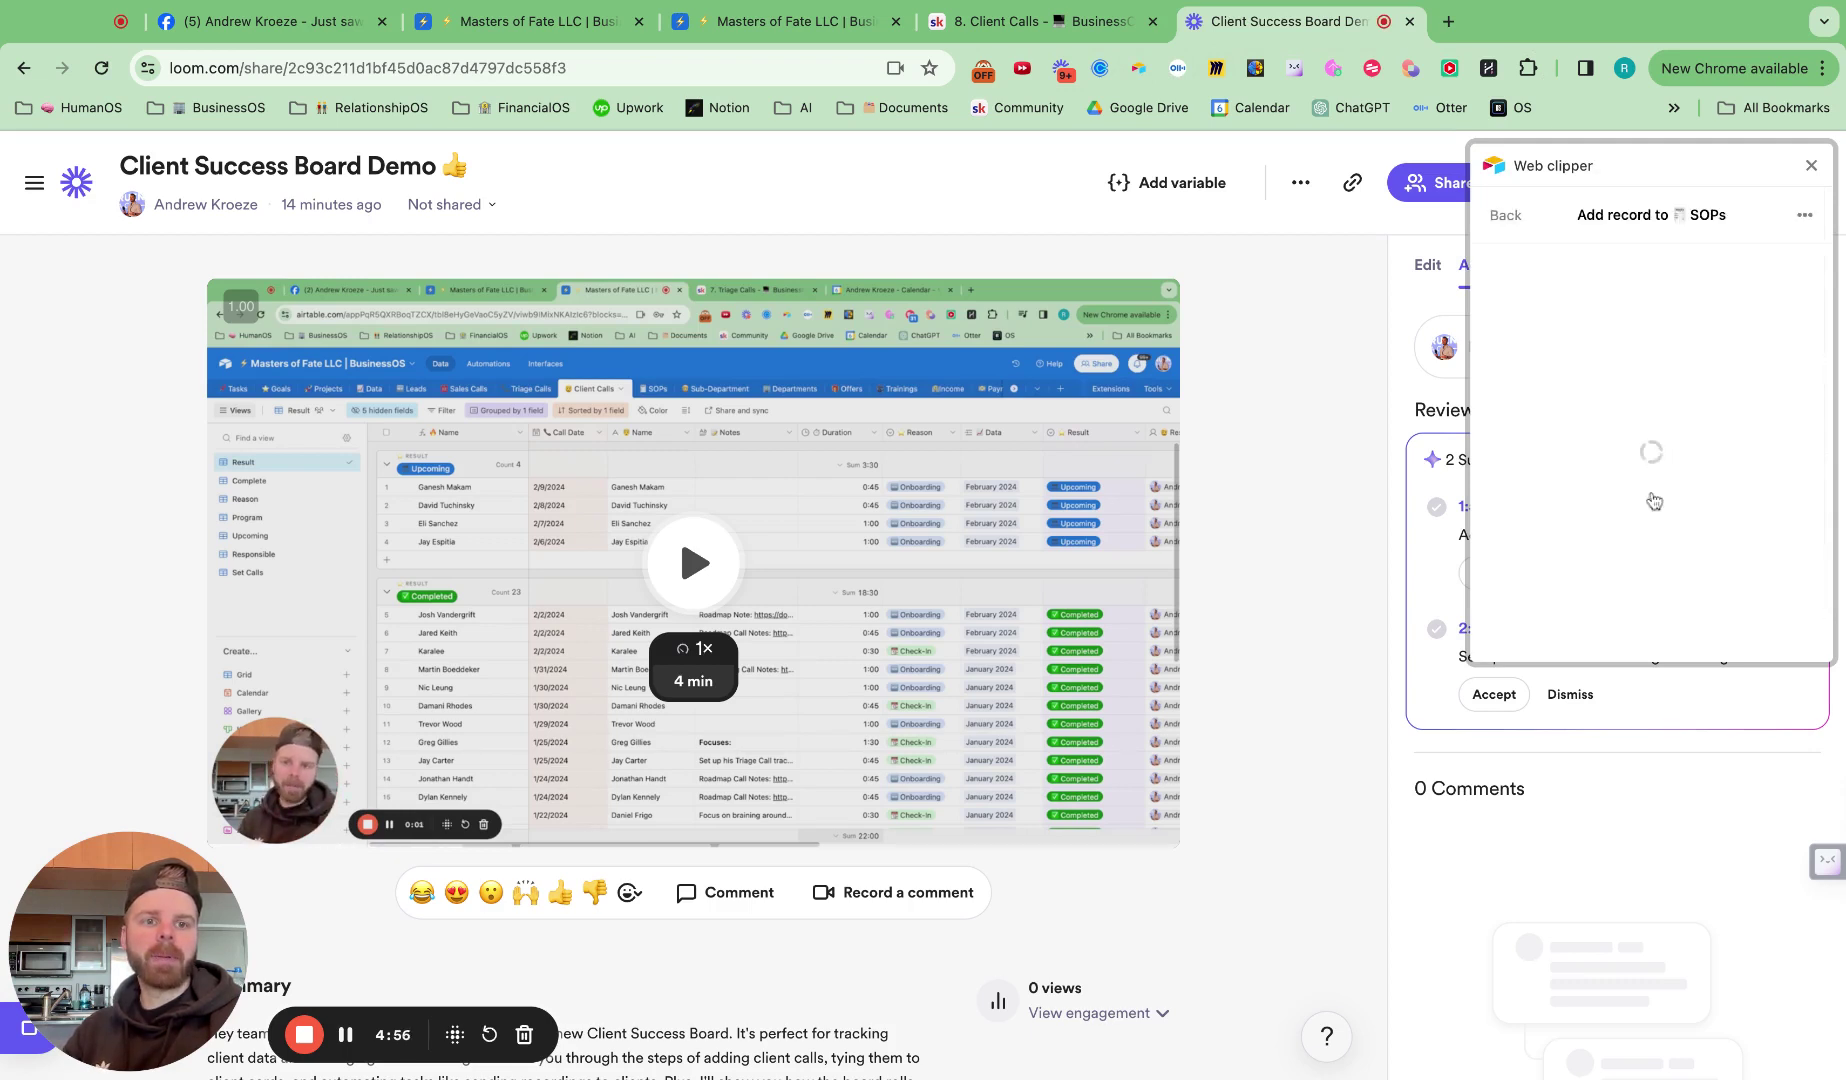
click(1567, 379)
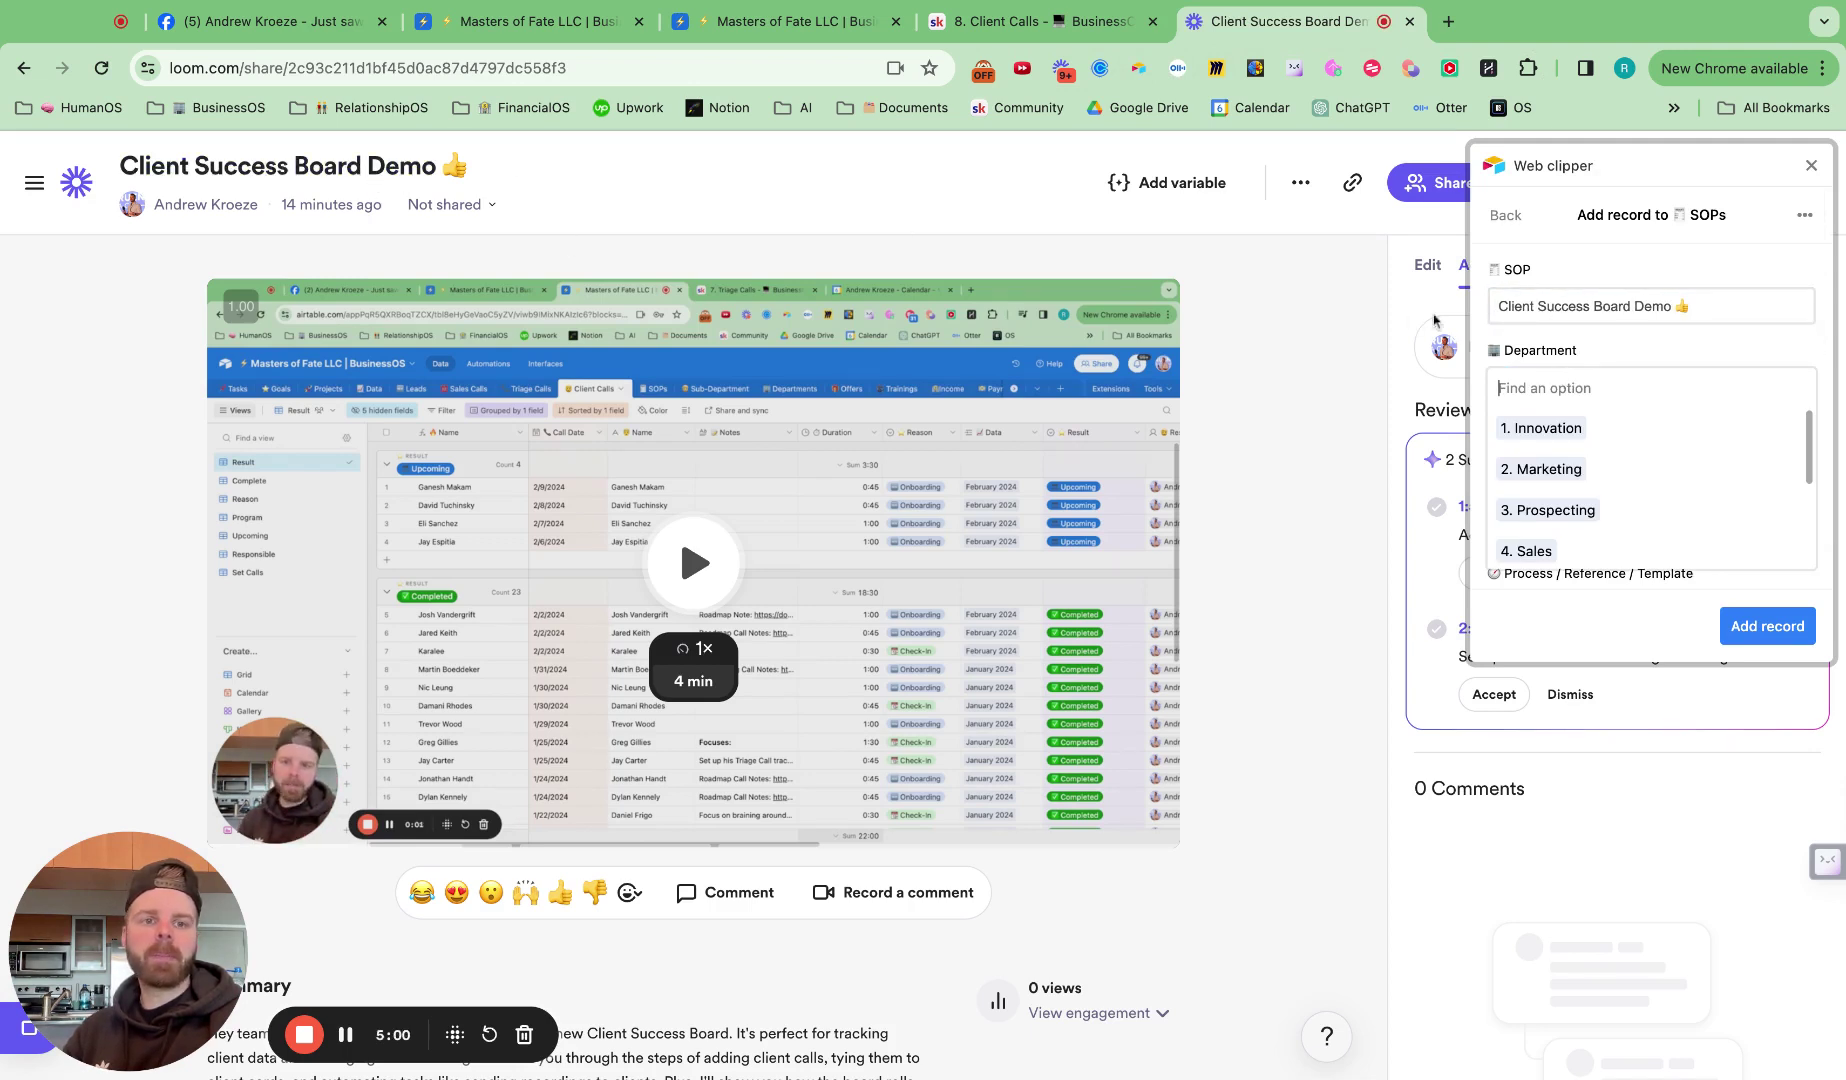
click(1576, 469)
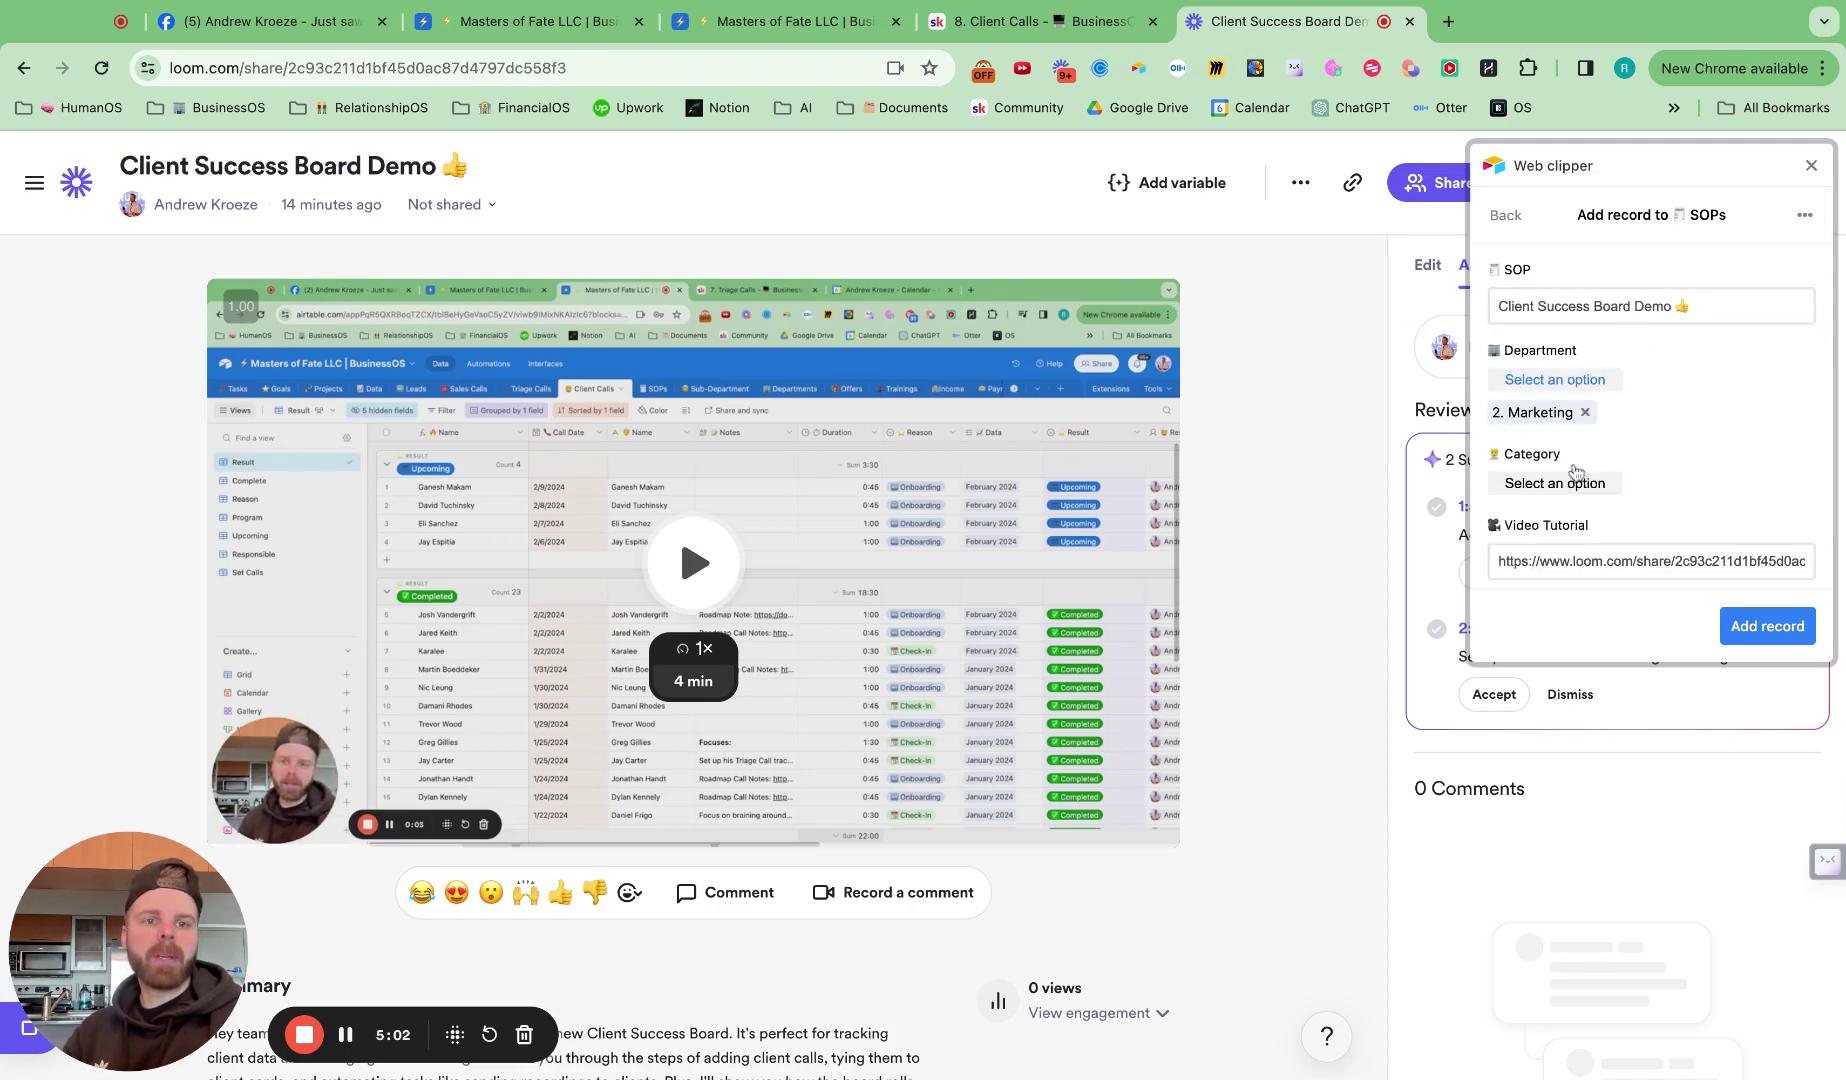
Step: Set Category to 1. Onboarding and move to the Process / Reference / Template field
click(1575, 483)
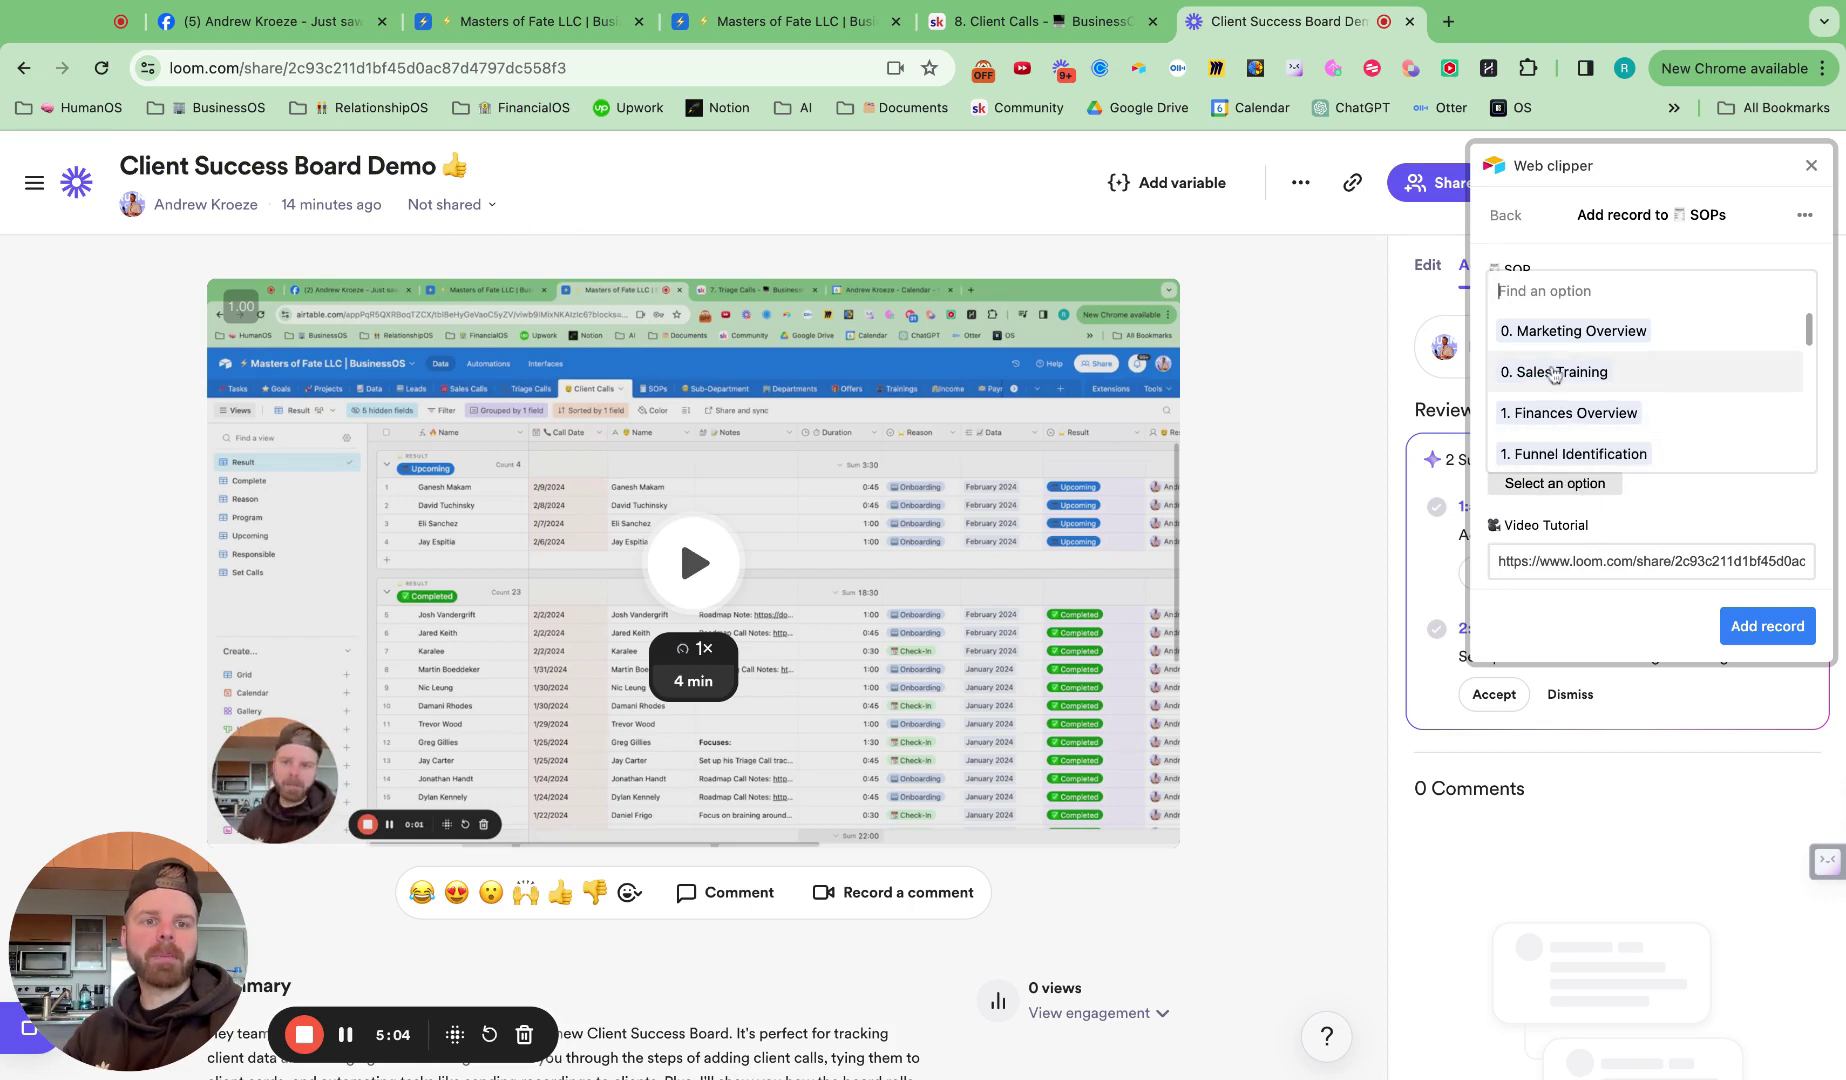
scroll(1578, 376, down, 5)
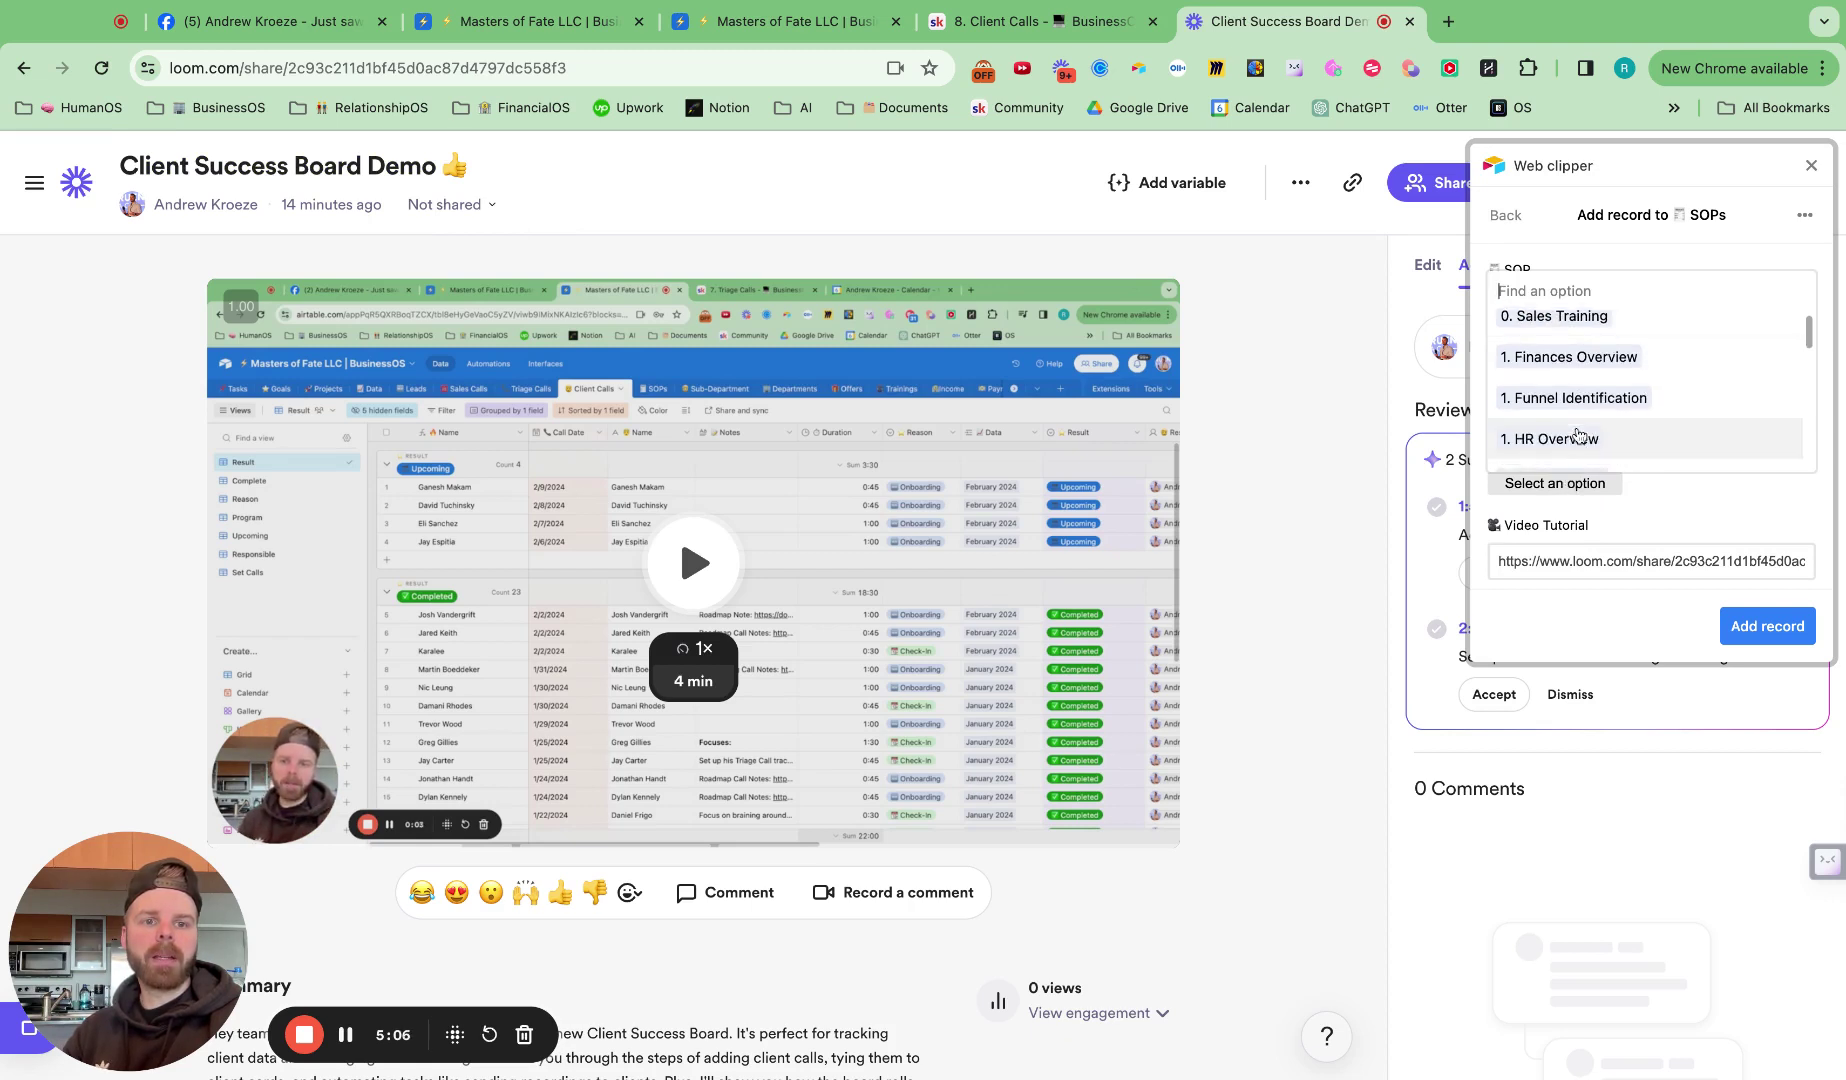
click(1552, 339)
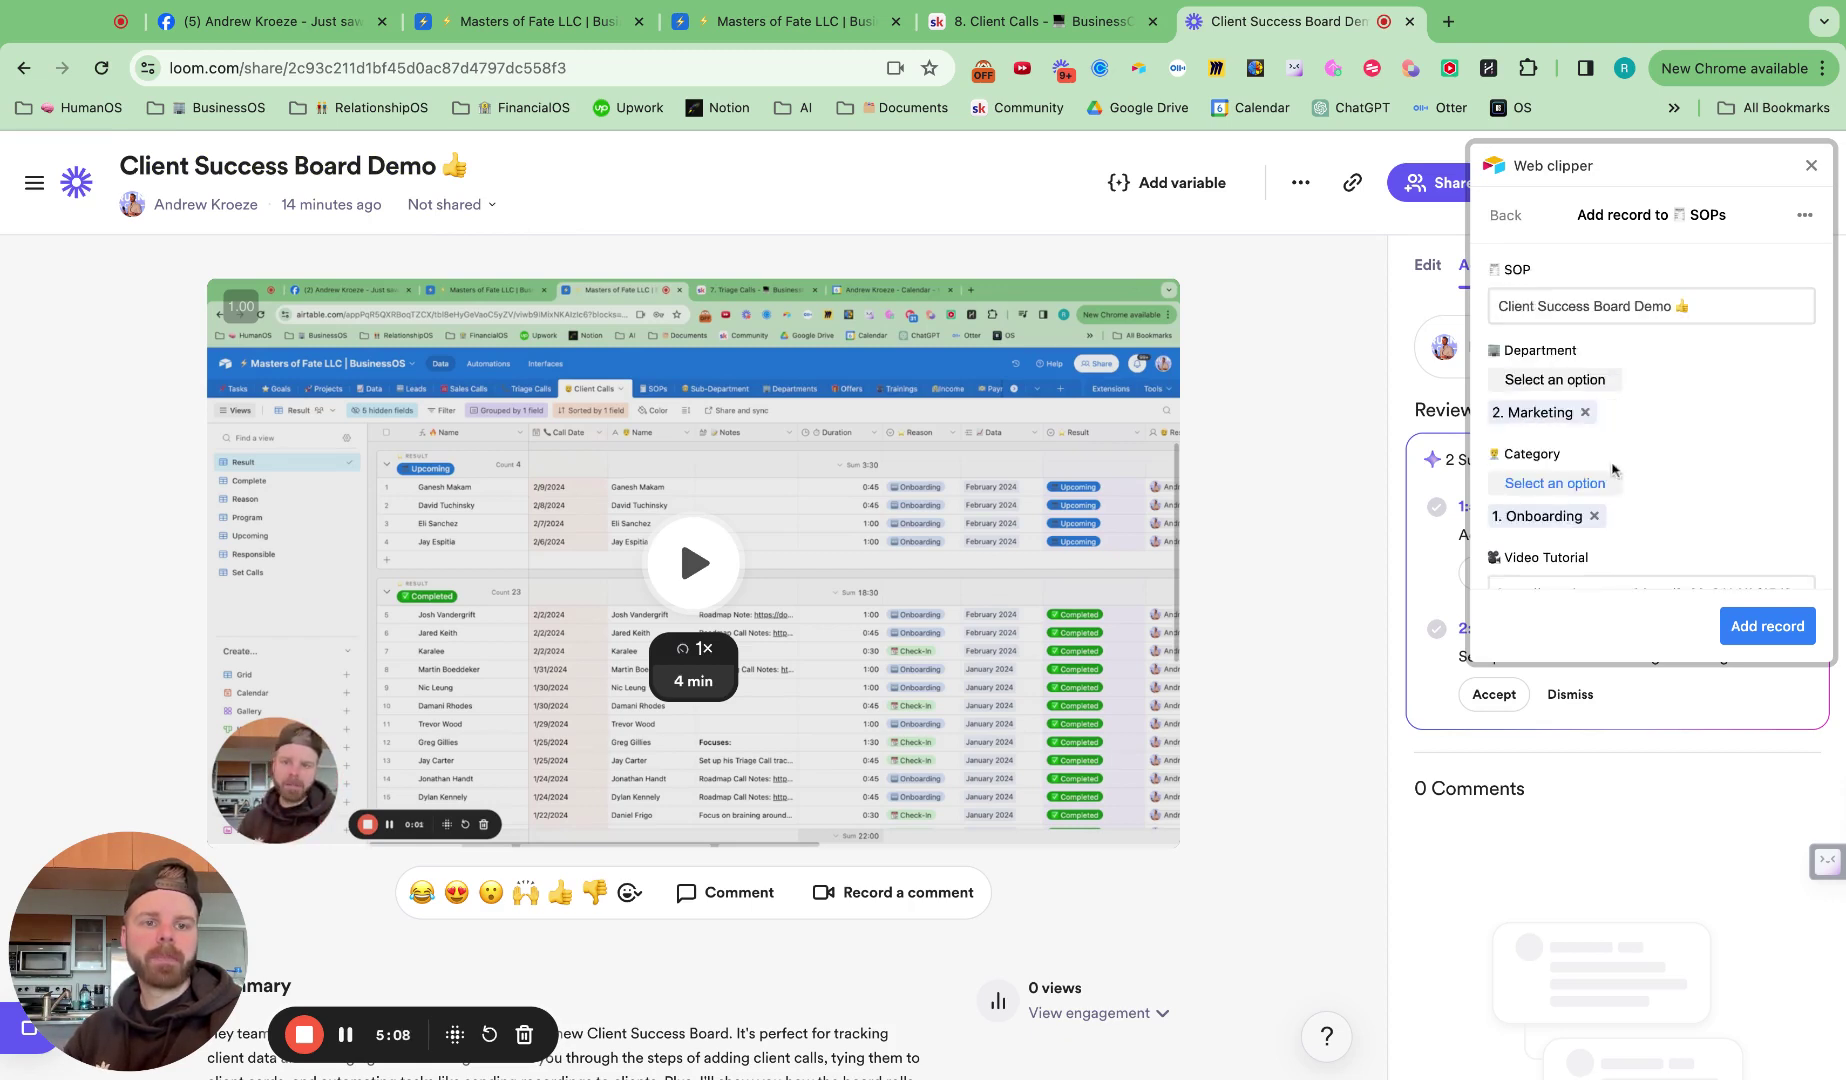
scroll(1540, 400, down, 3)
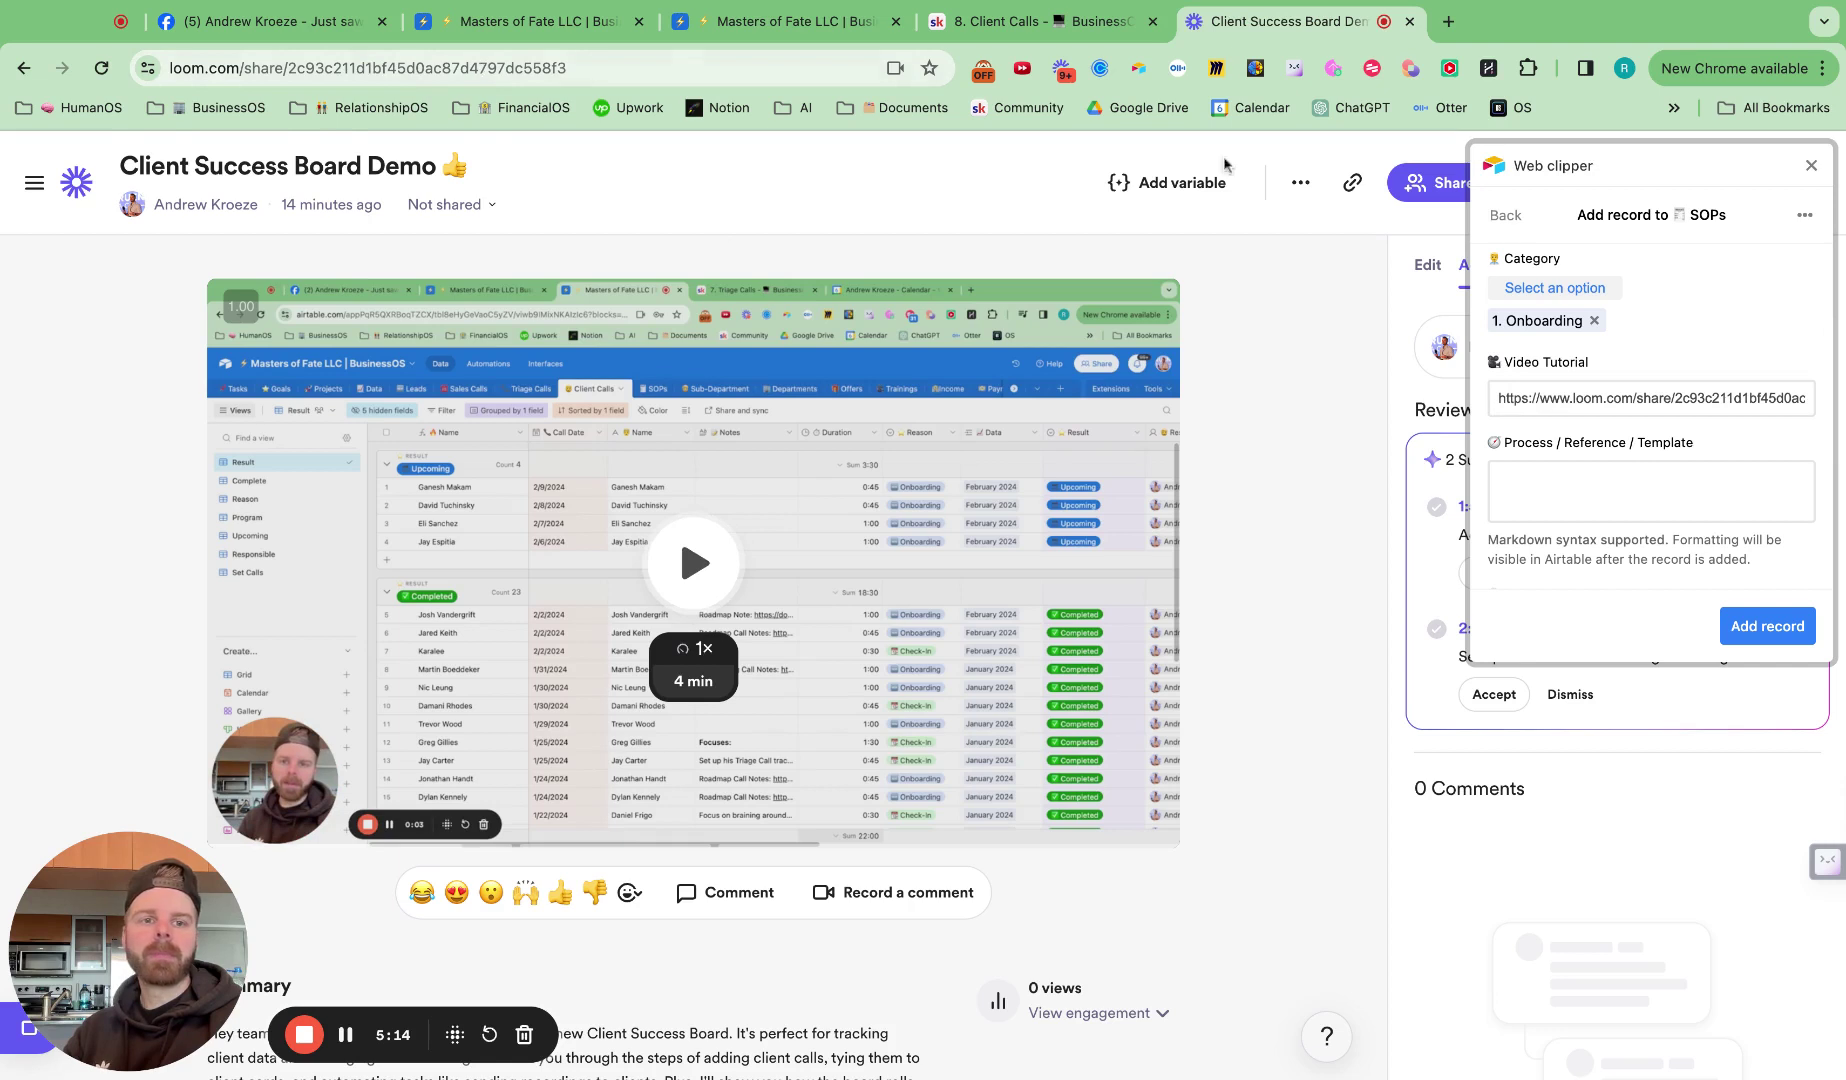
click(1591, 479)
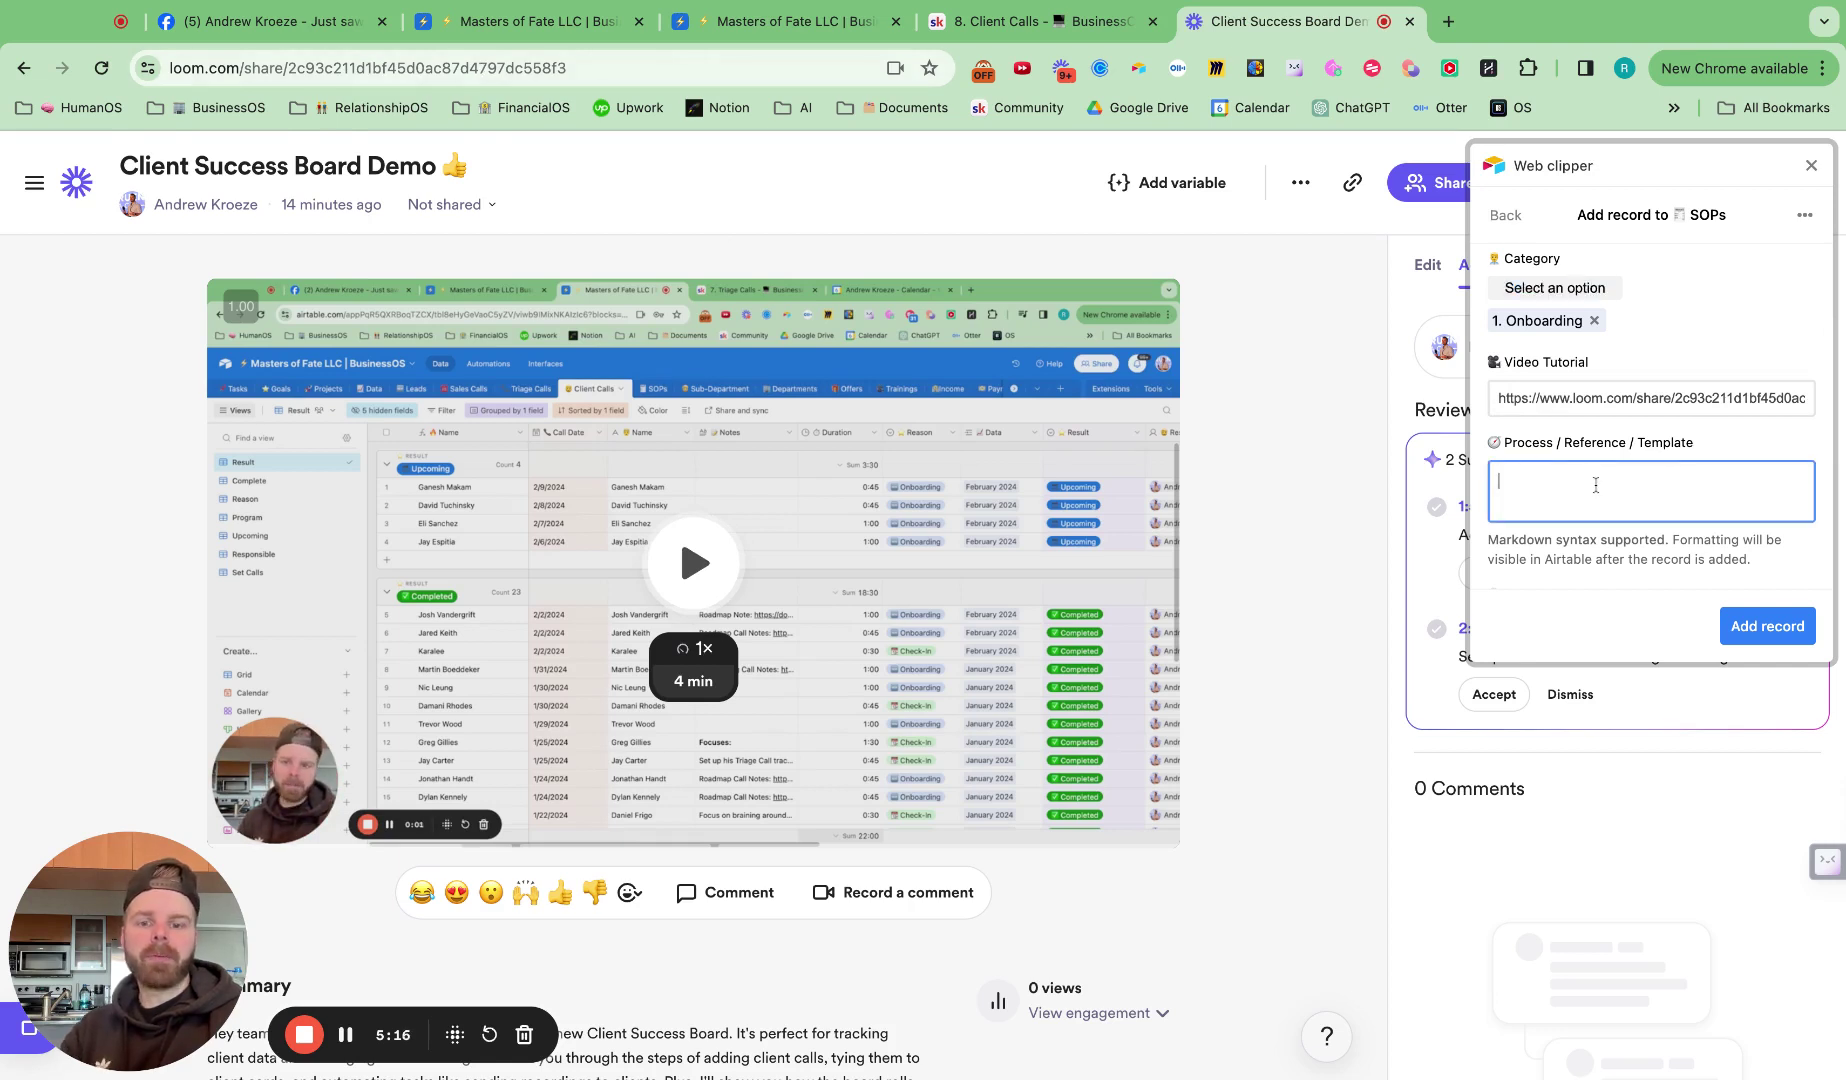
scroll(1600, 450, down, 3)
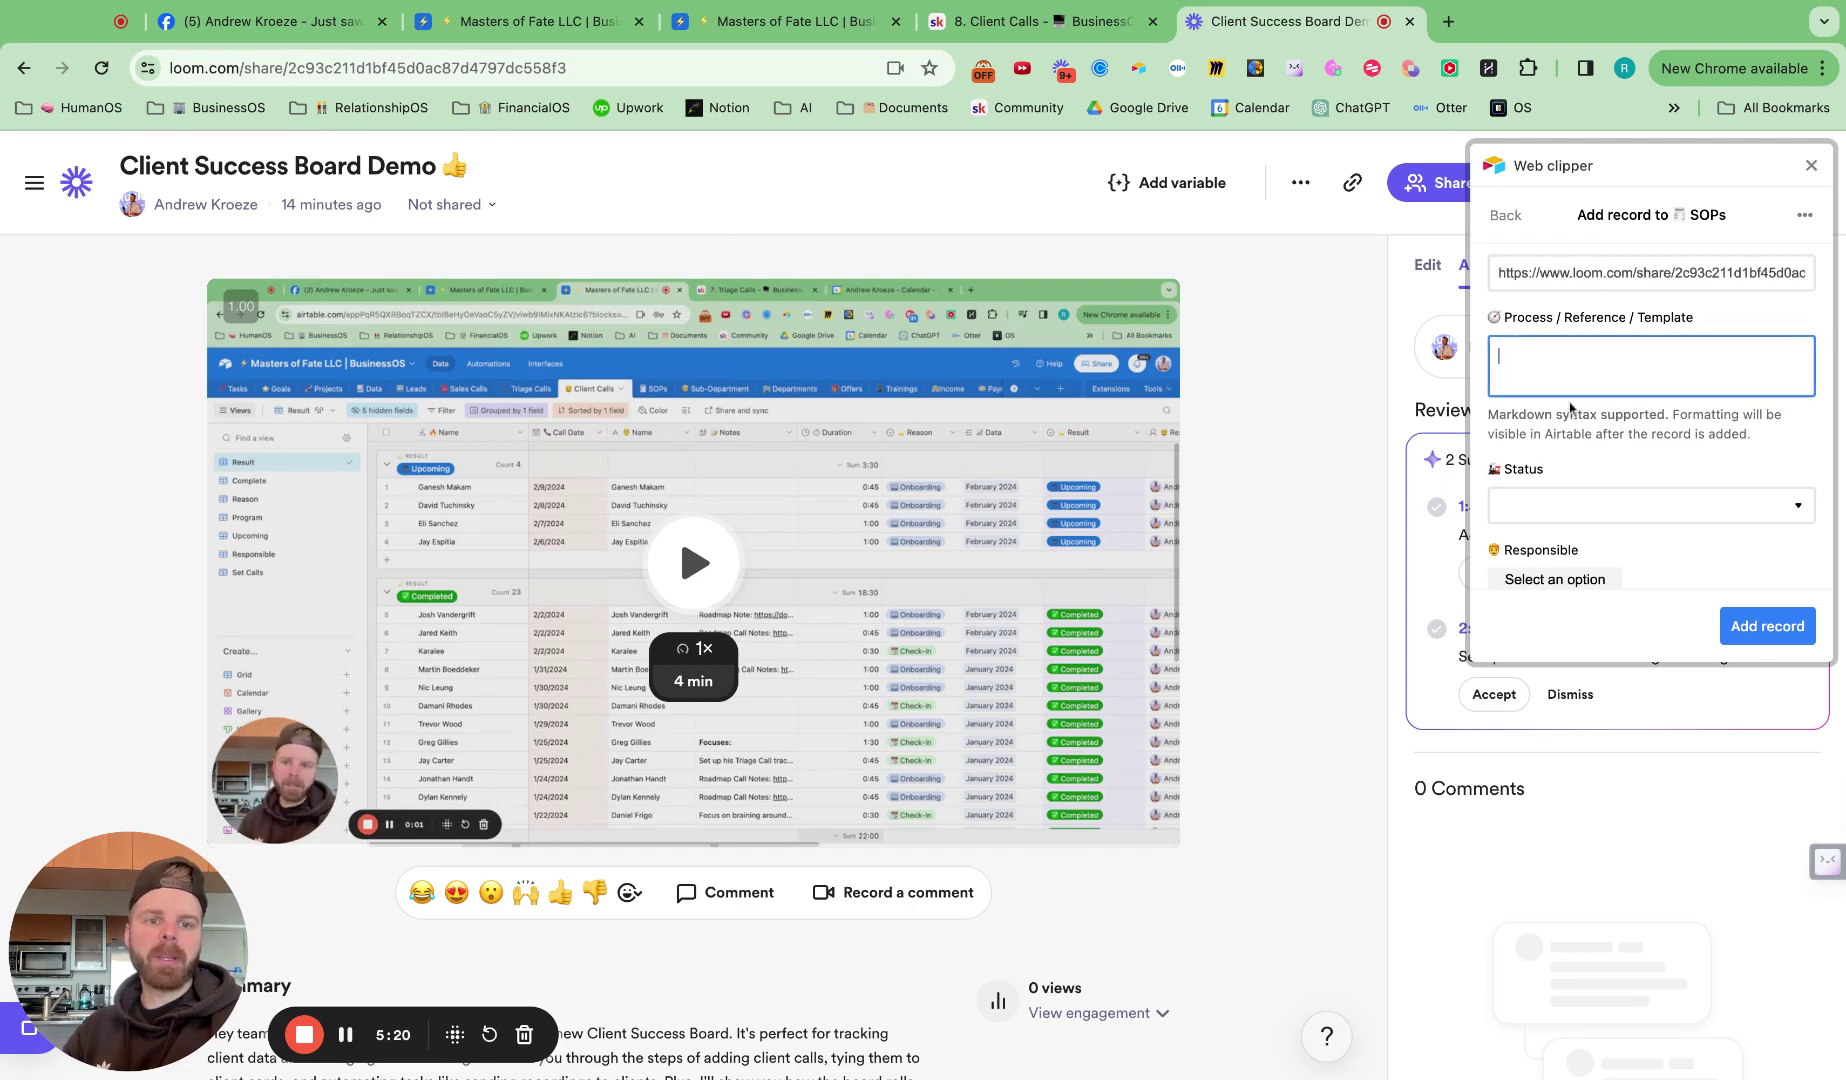
Step: Set Status to Video Created and assign a team member as Responsible
scroll(1565, 390, down, 4)
click(1565, 328)
scroll(1562, 420, down, 3)
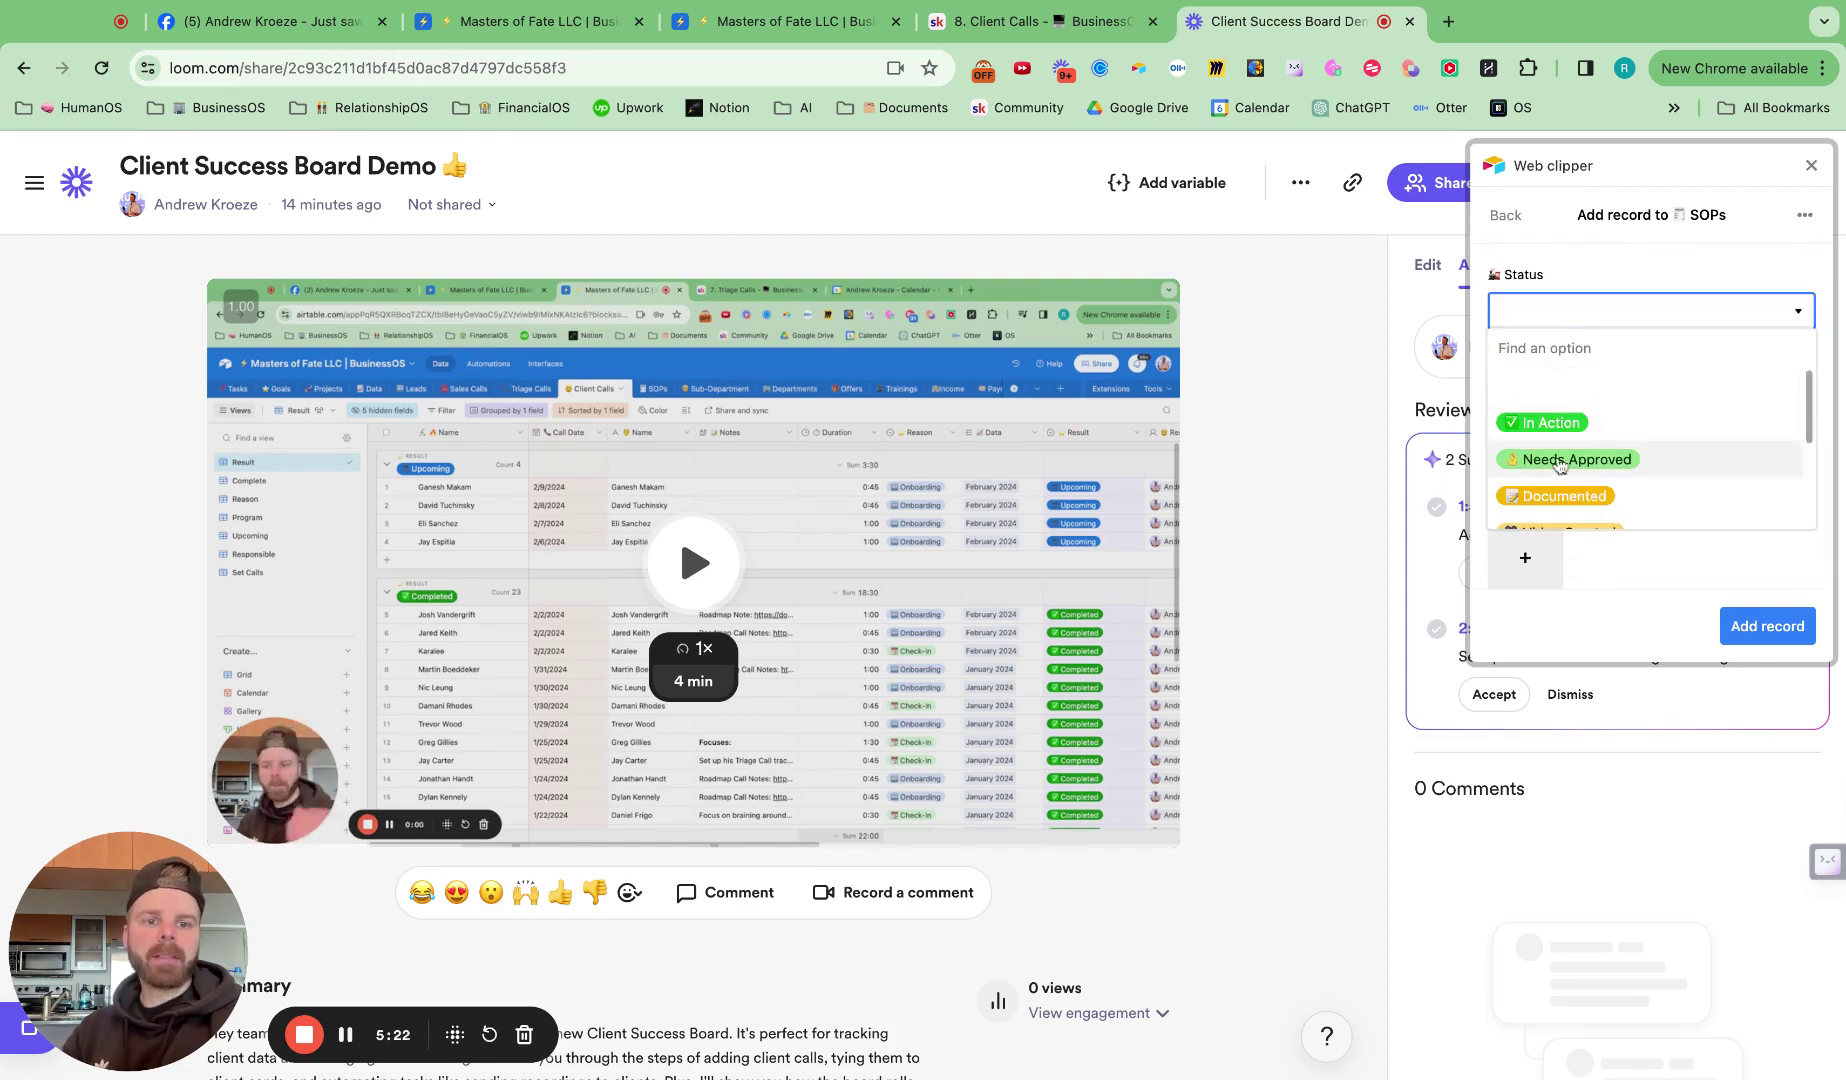
click(1560, 426)
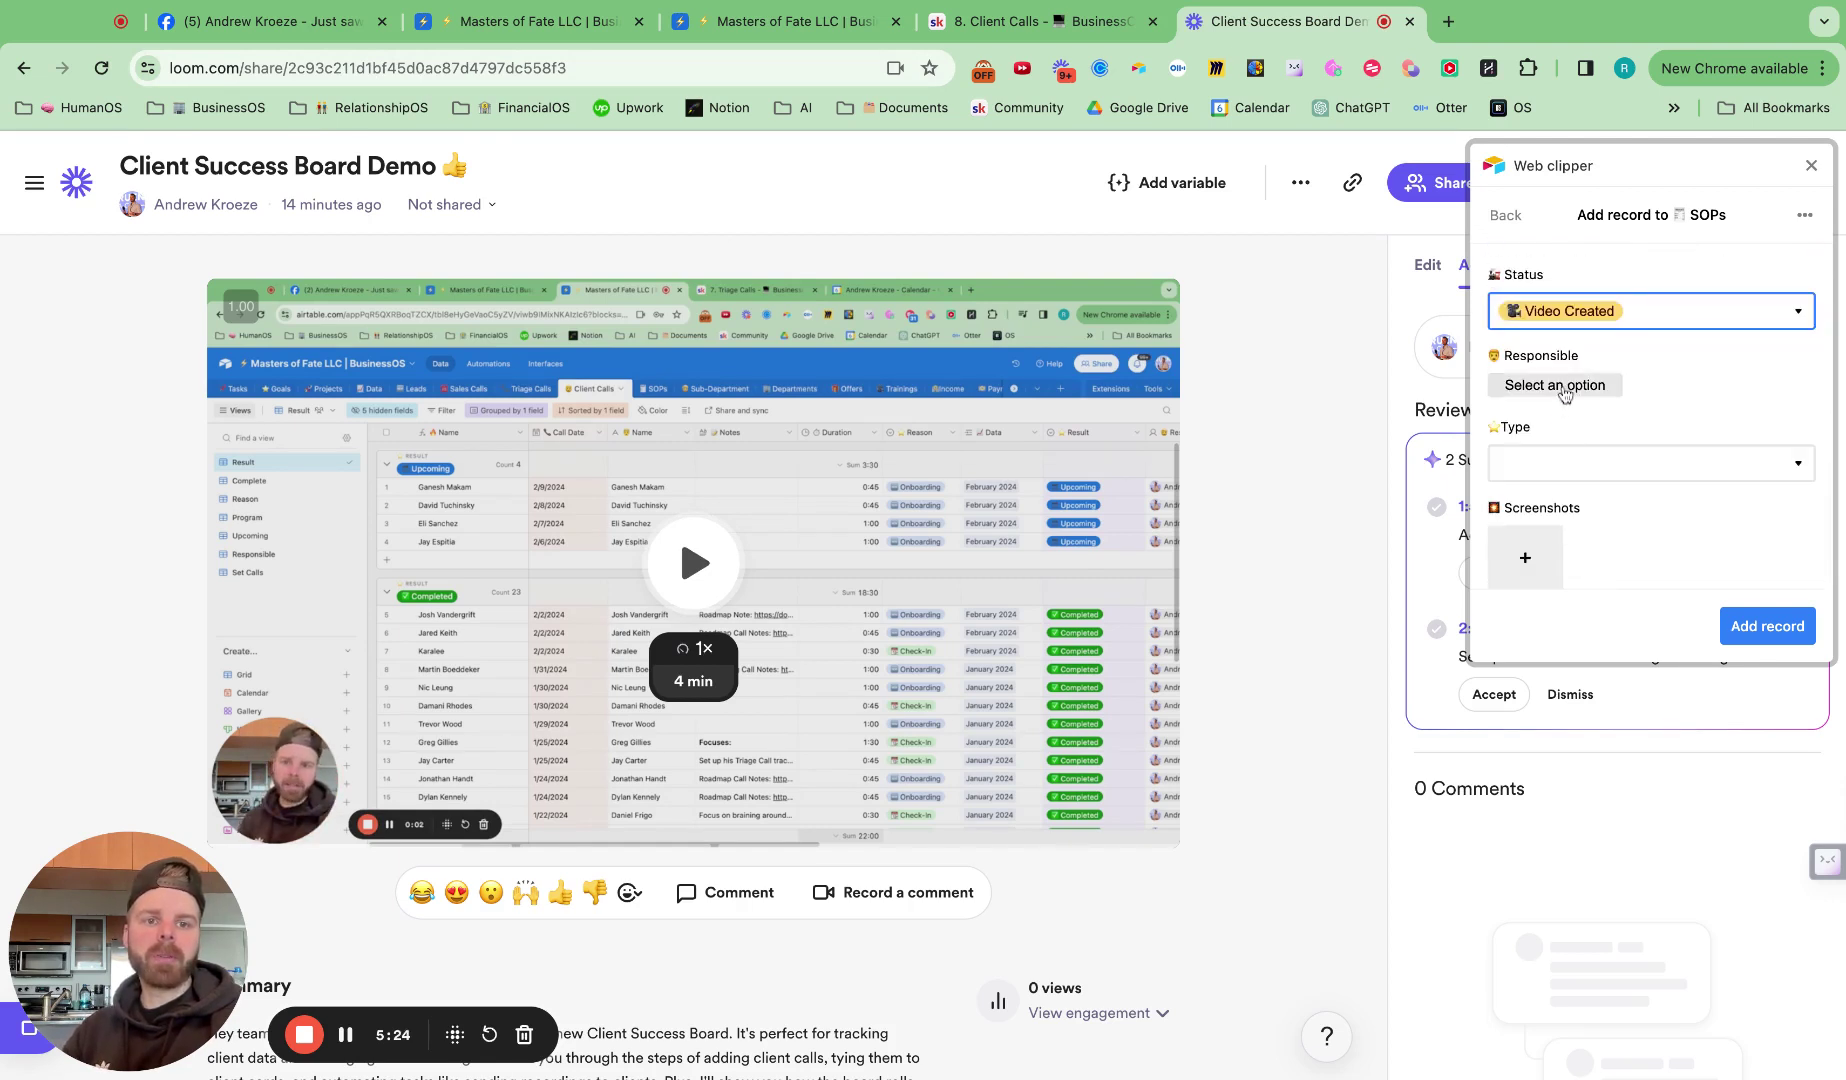
click(1562, 386)
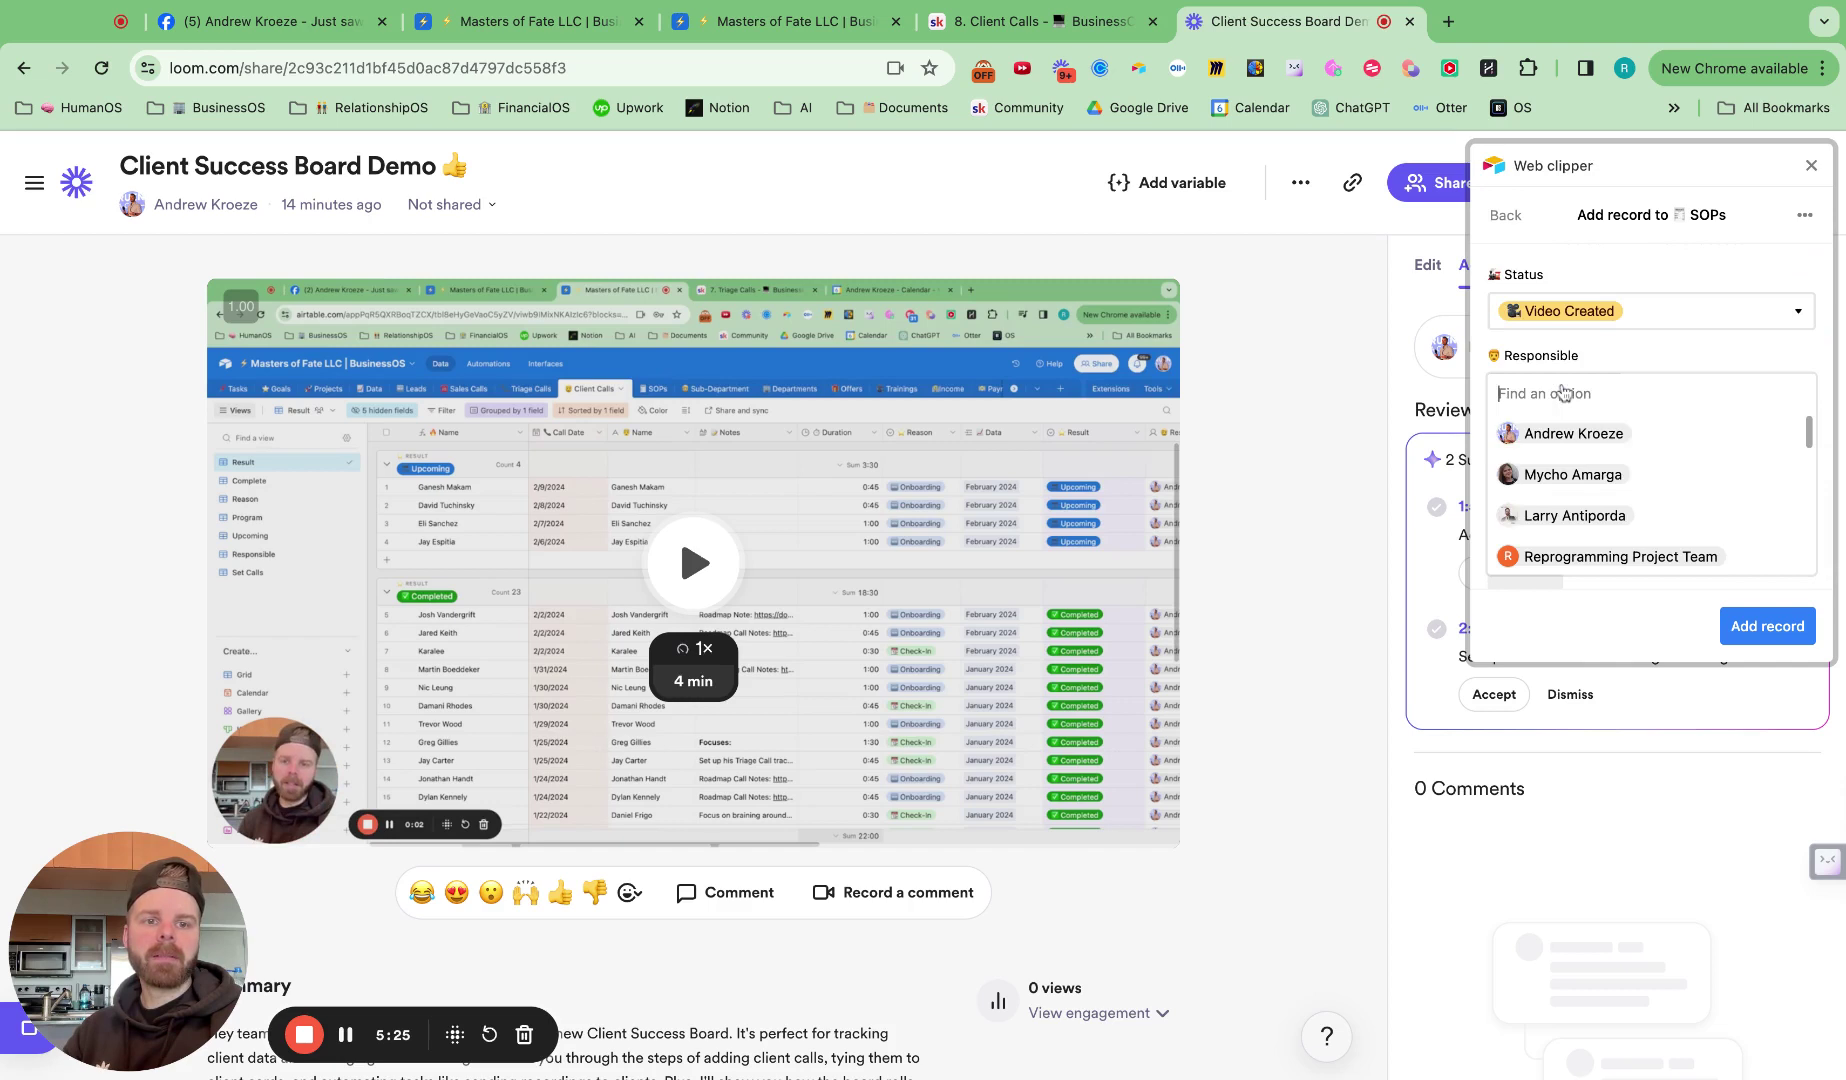
click(1580, 487)
Step: Set Type to Process and add the clipped video as a new SOPs record
scroll(1580, 450, down, 1)
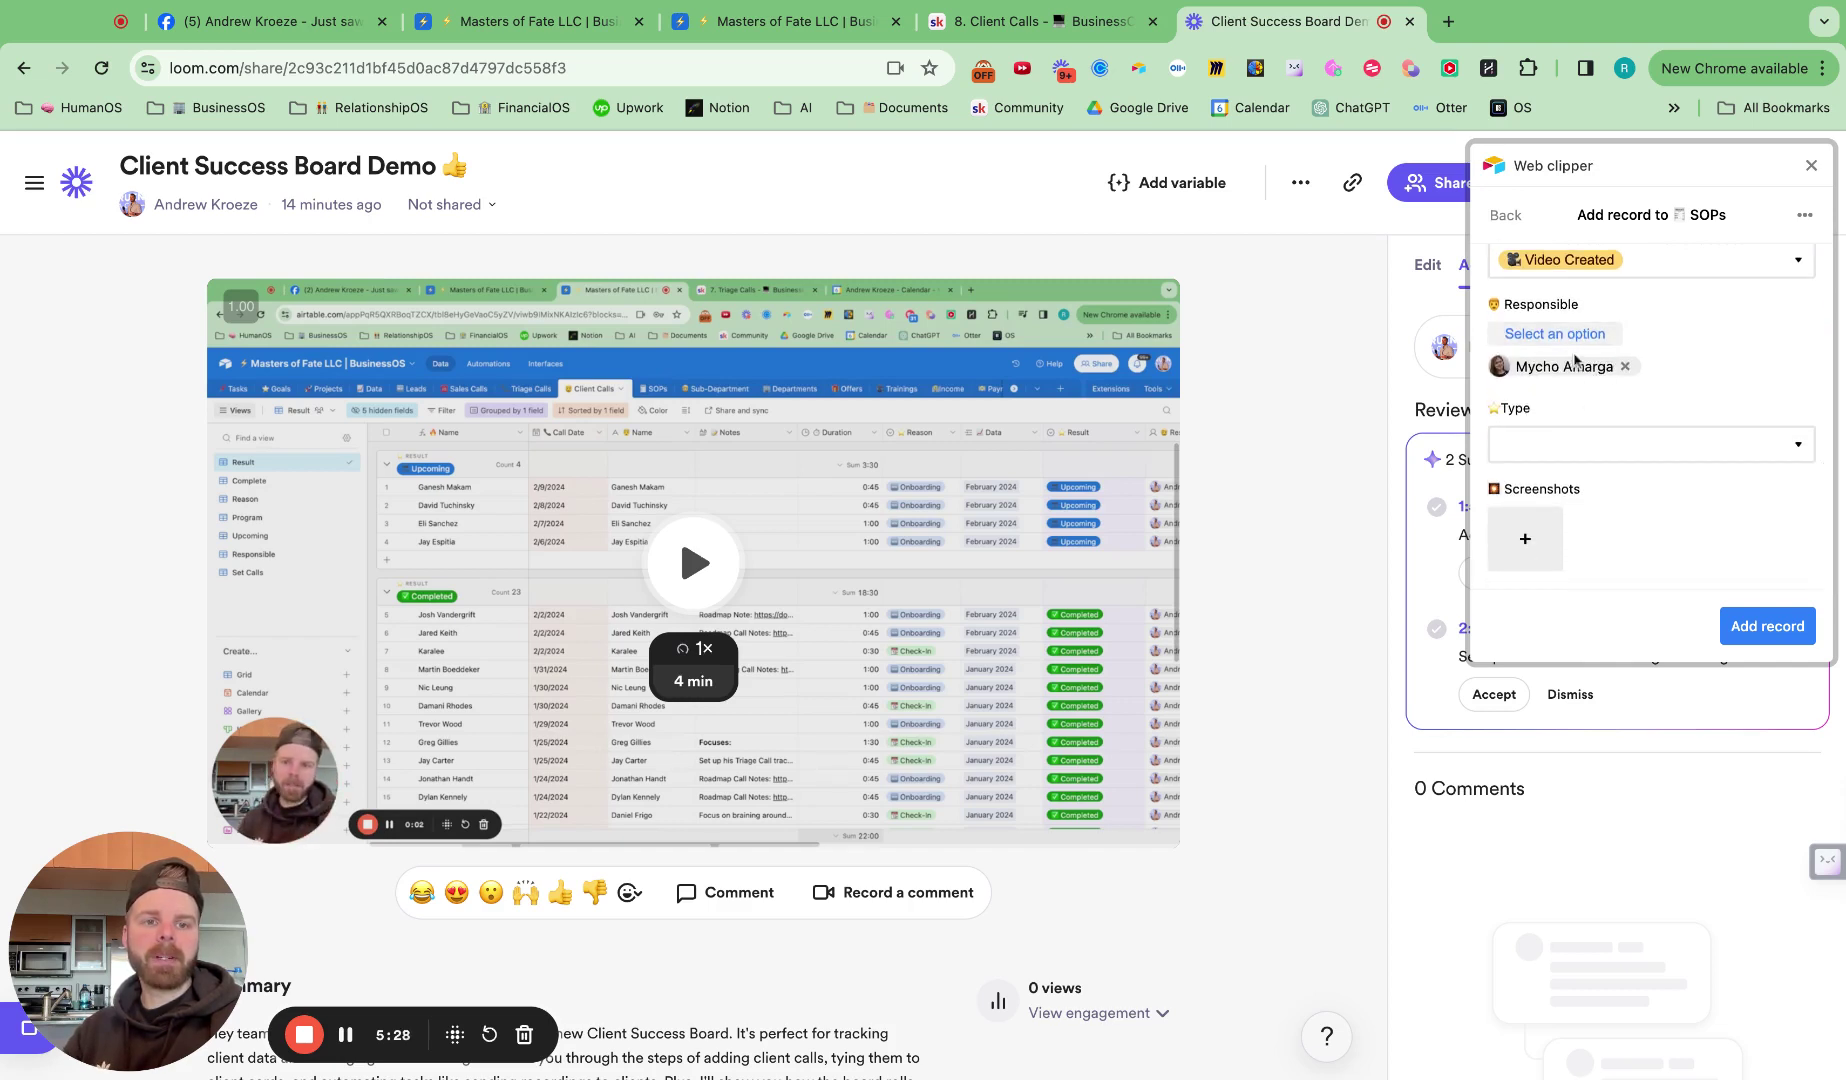
click(1574, 448)
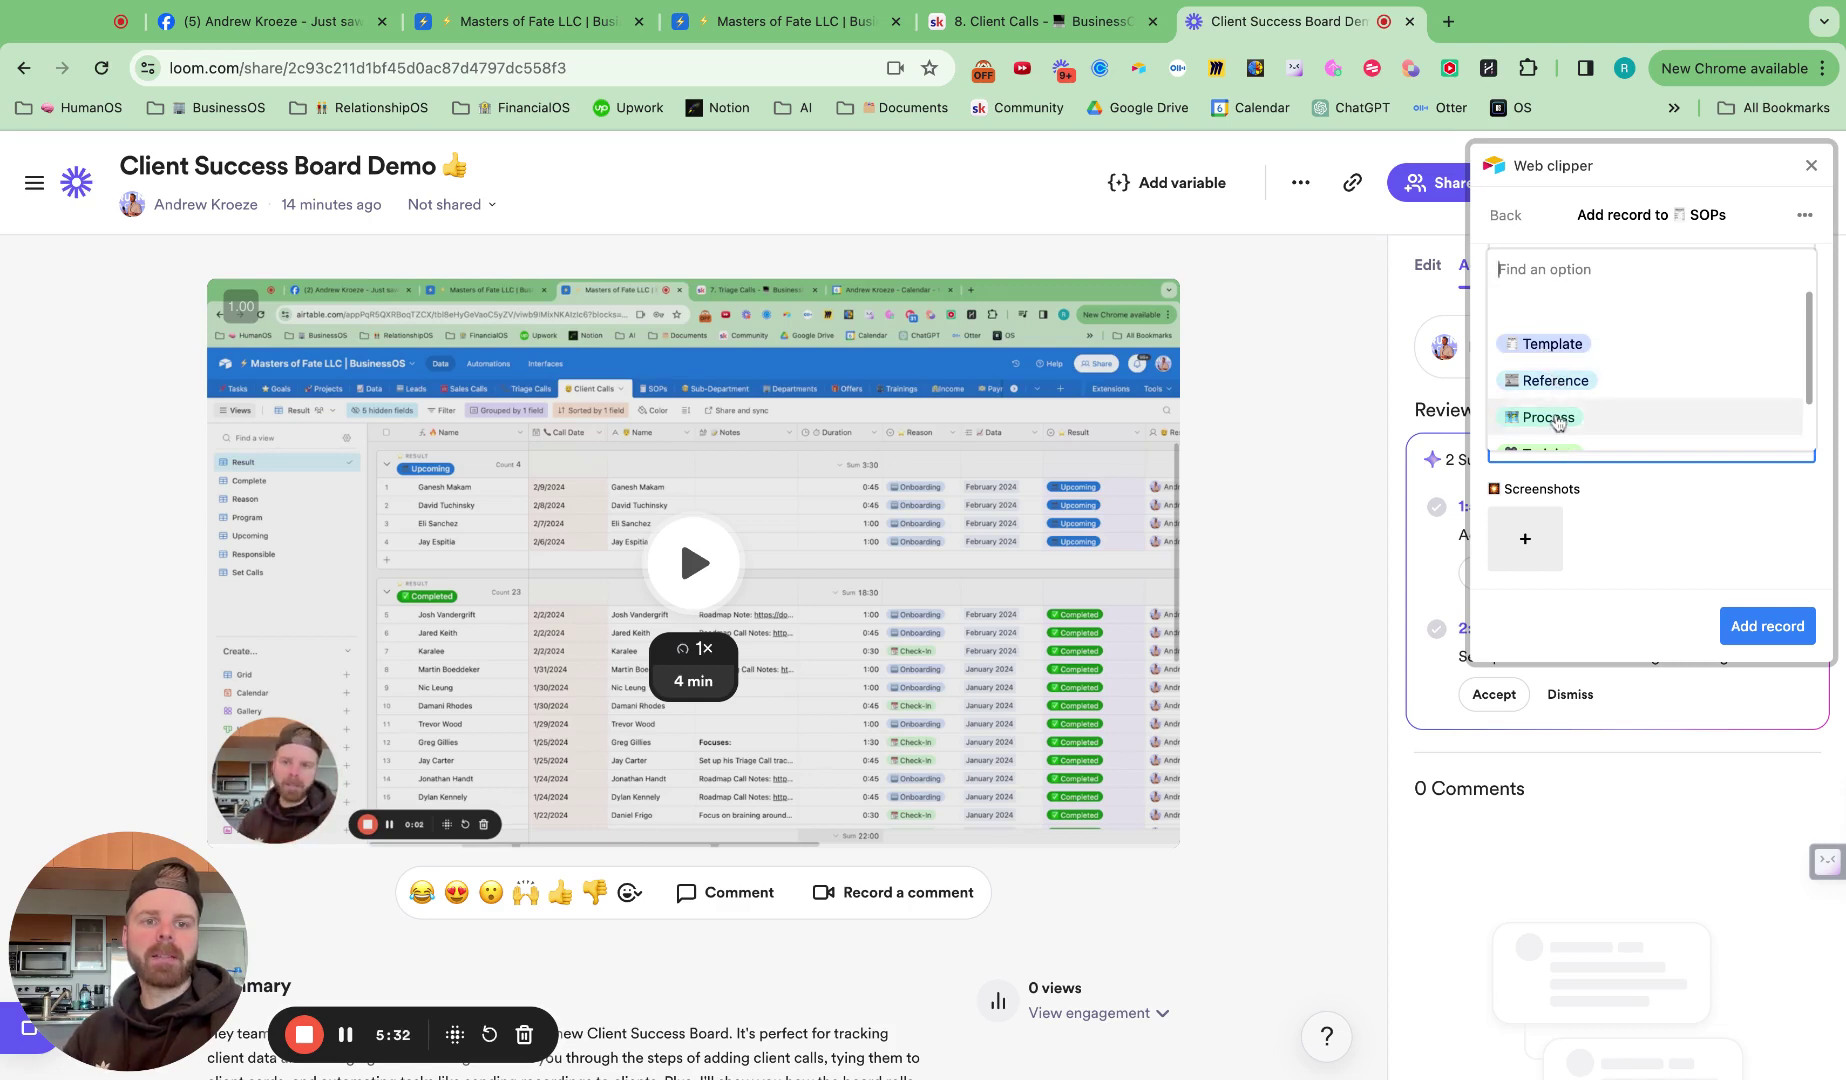
scroll(1557, 420, down, 2)
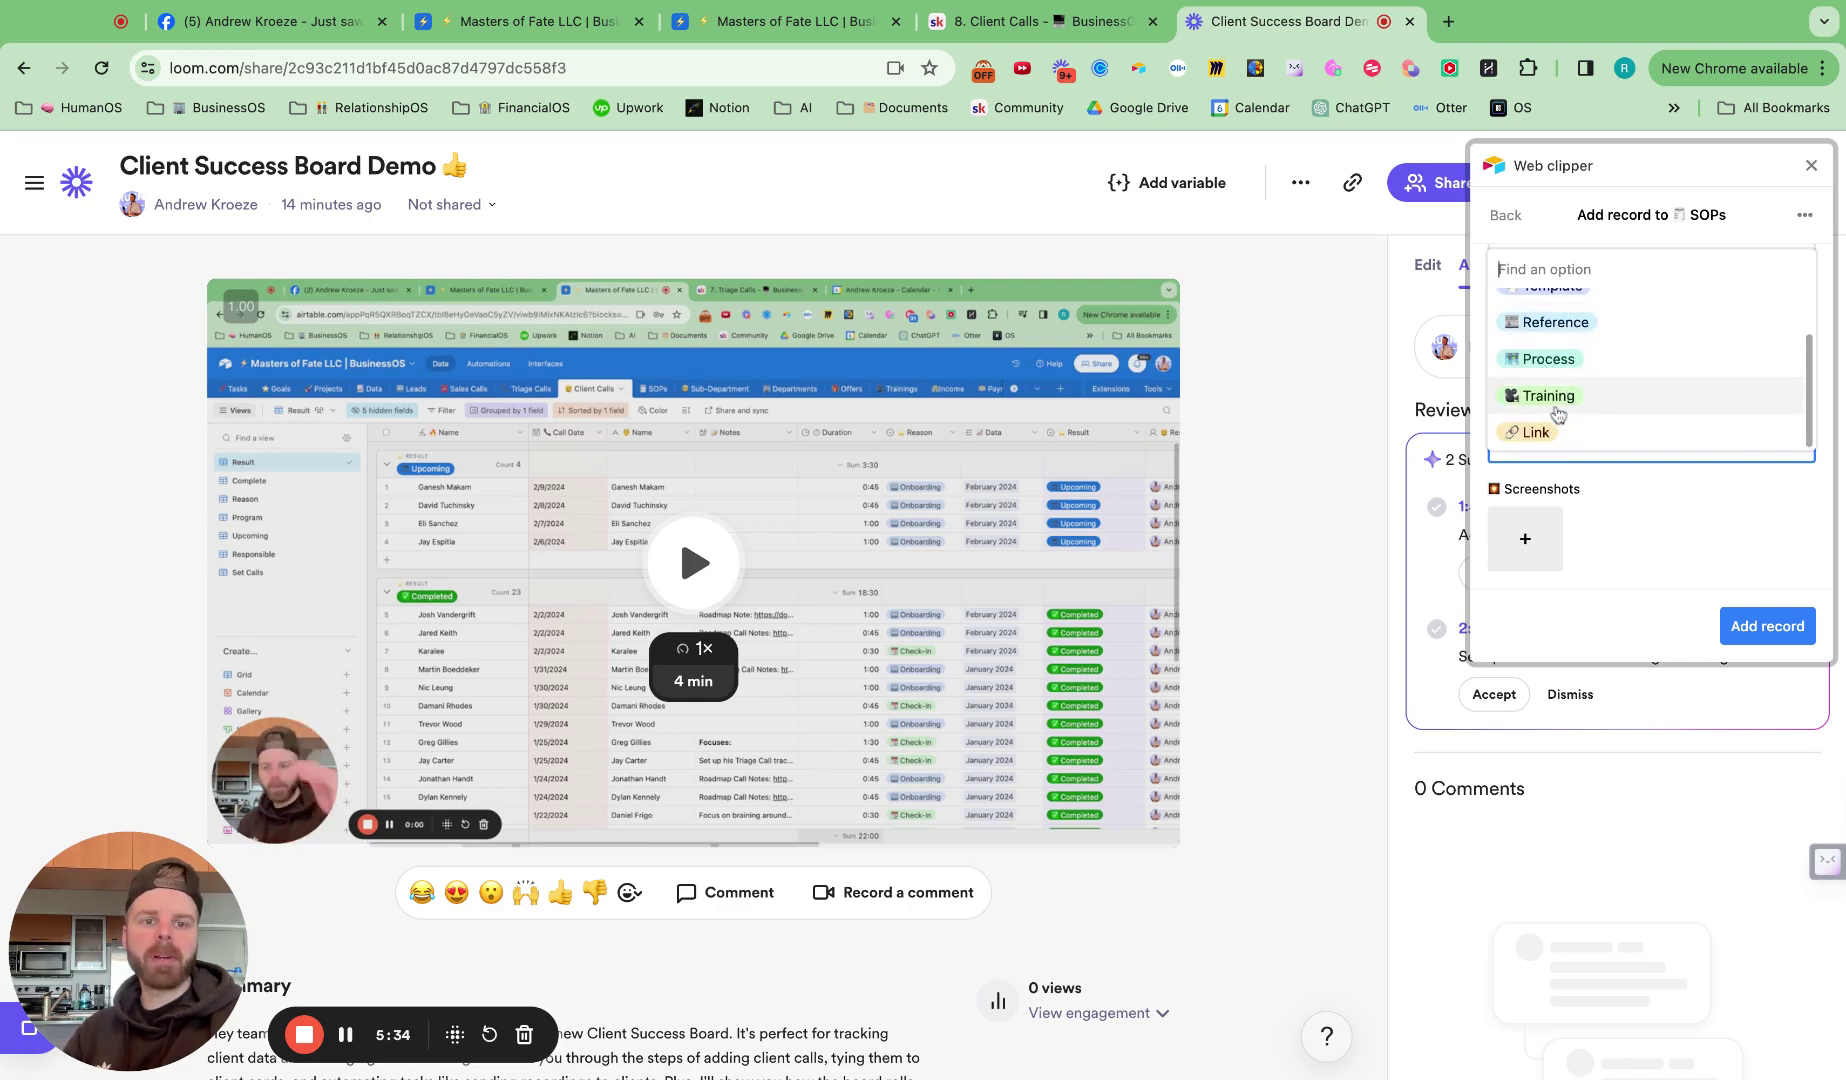
click(1552, 366)
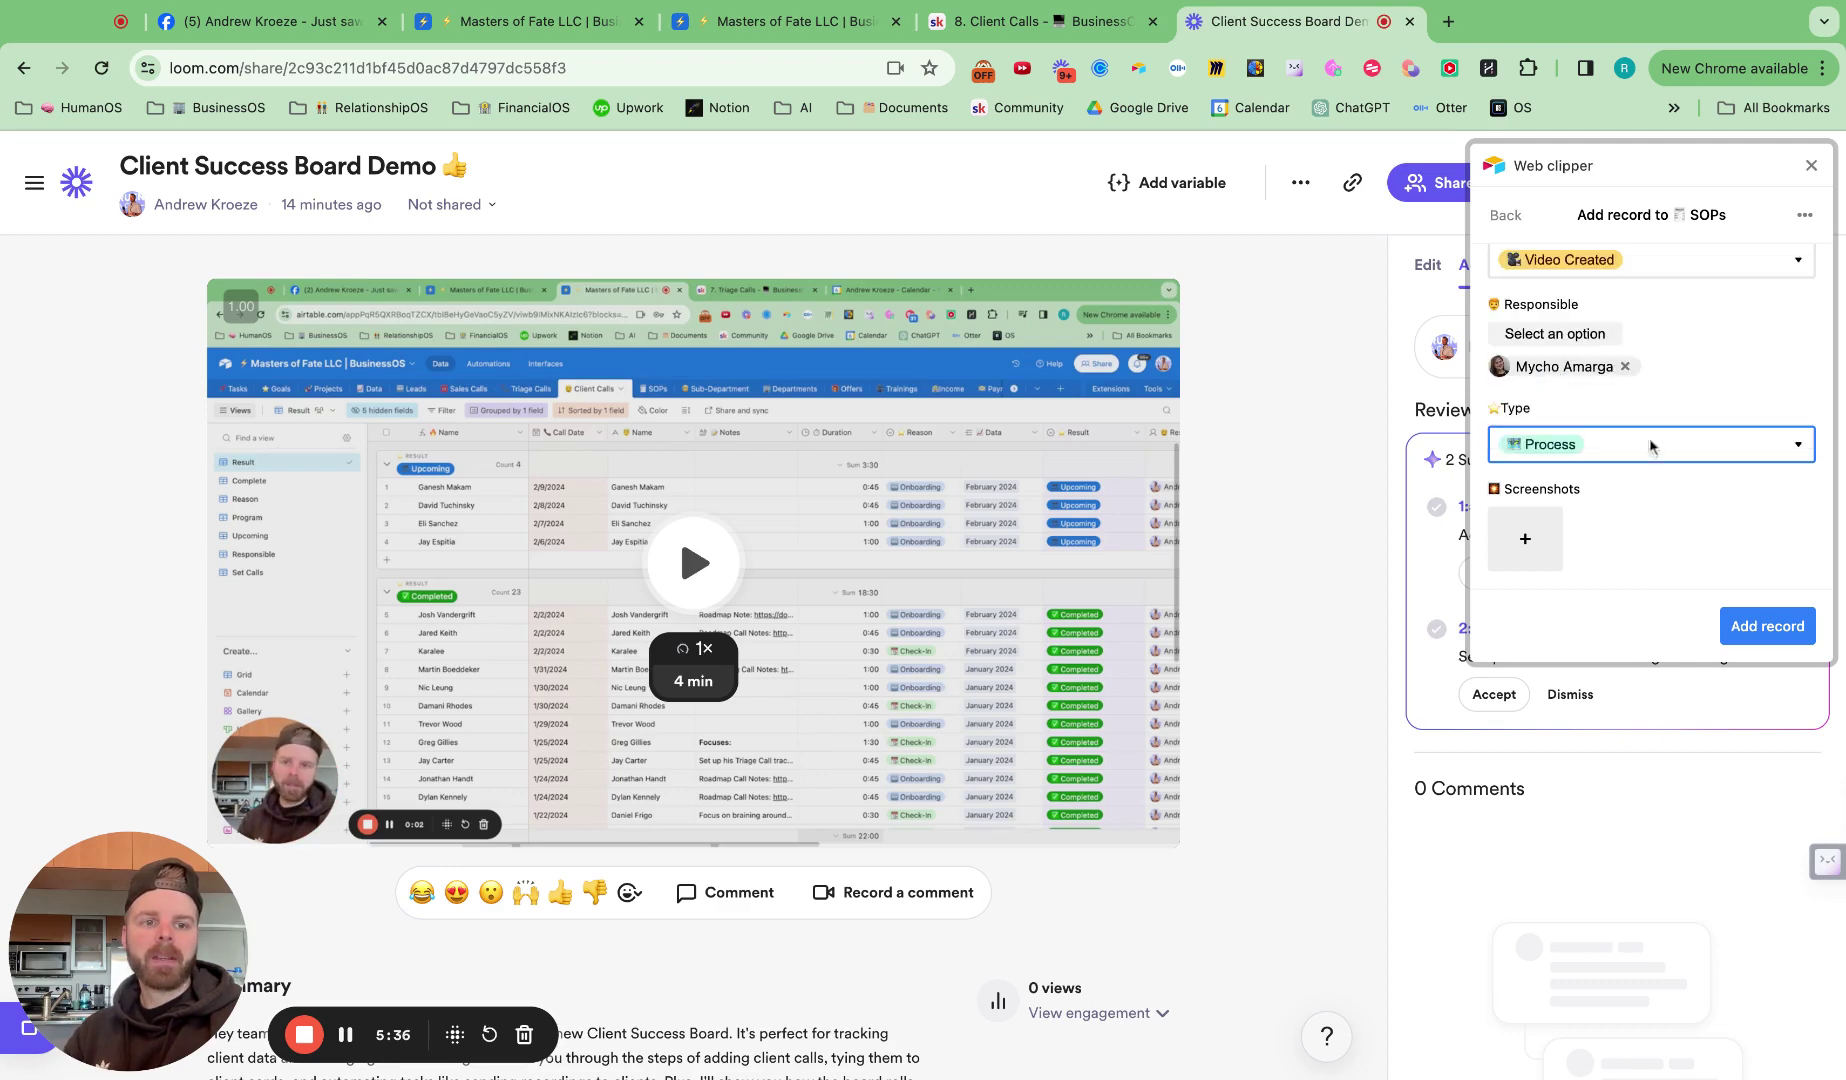
click(1768, 625)
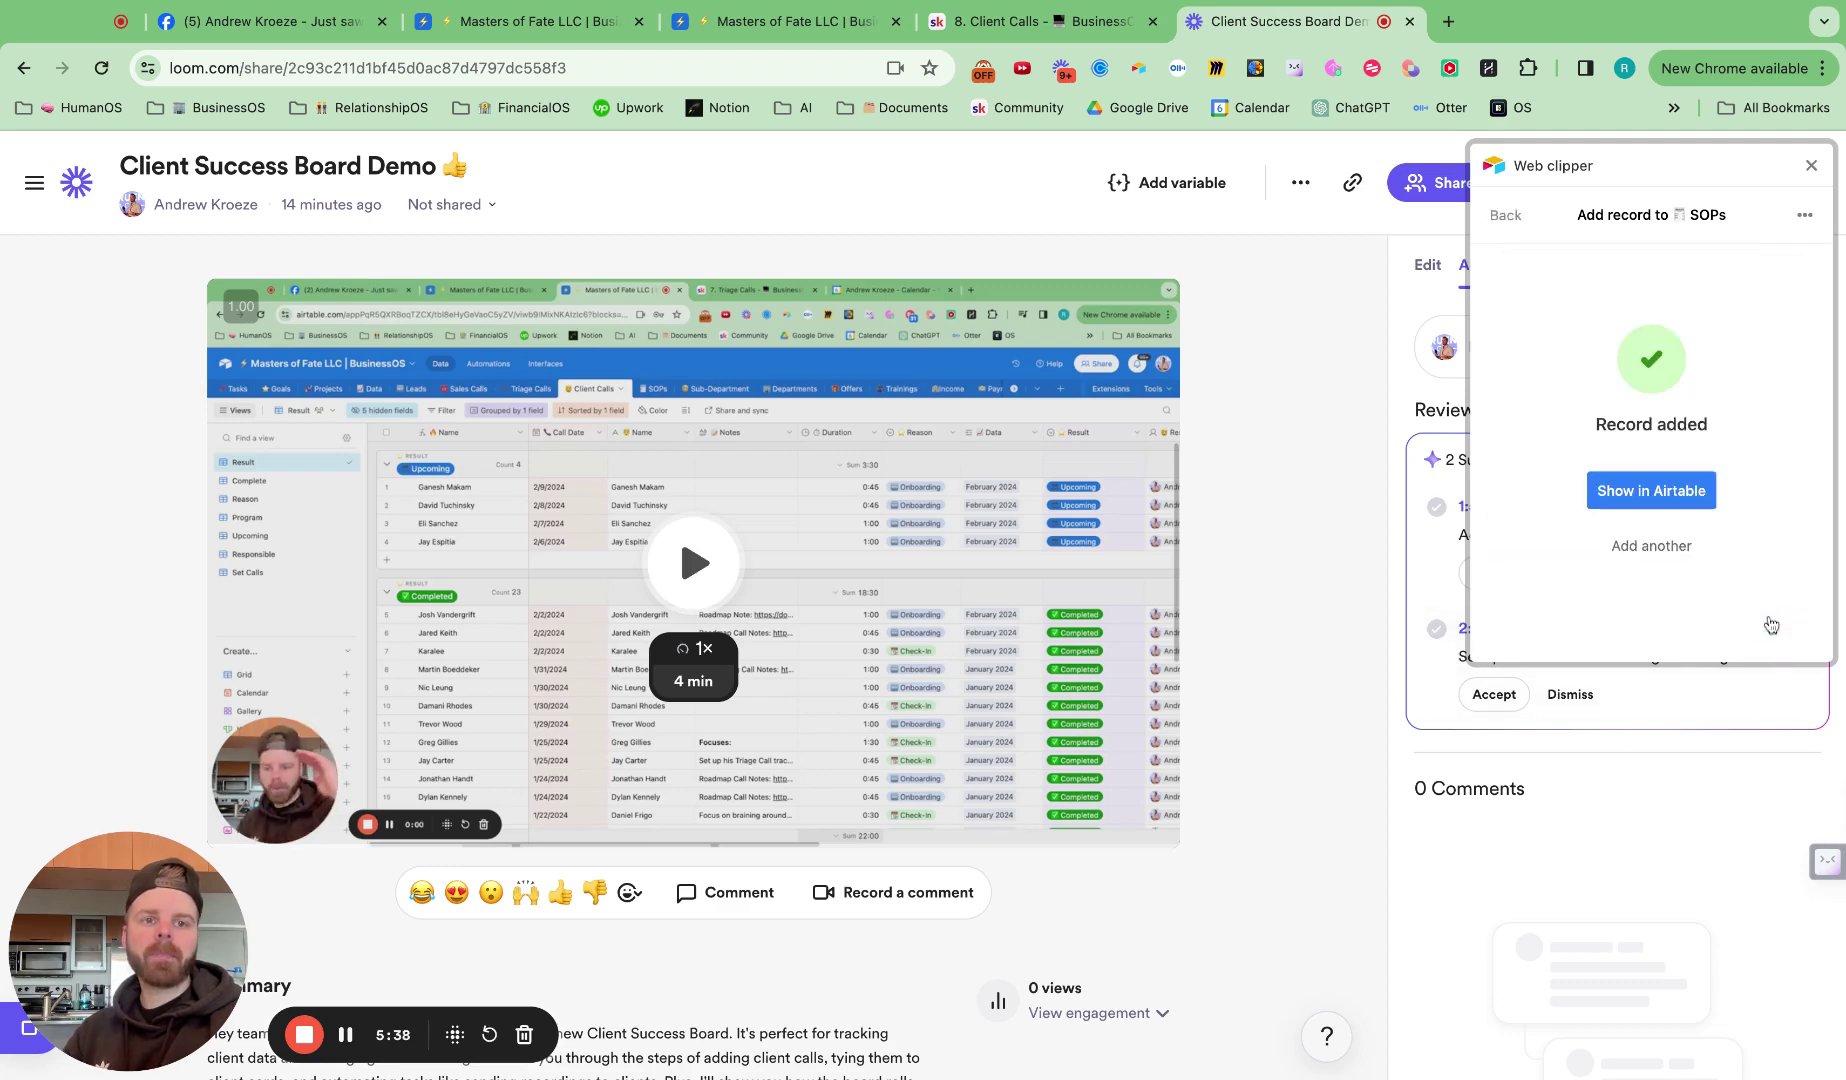
Step: Return to the Airtable BusinessOS tab and close the extensions panel
click(790, 28)
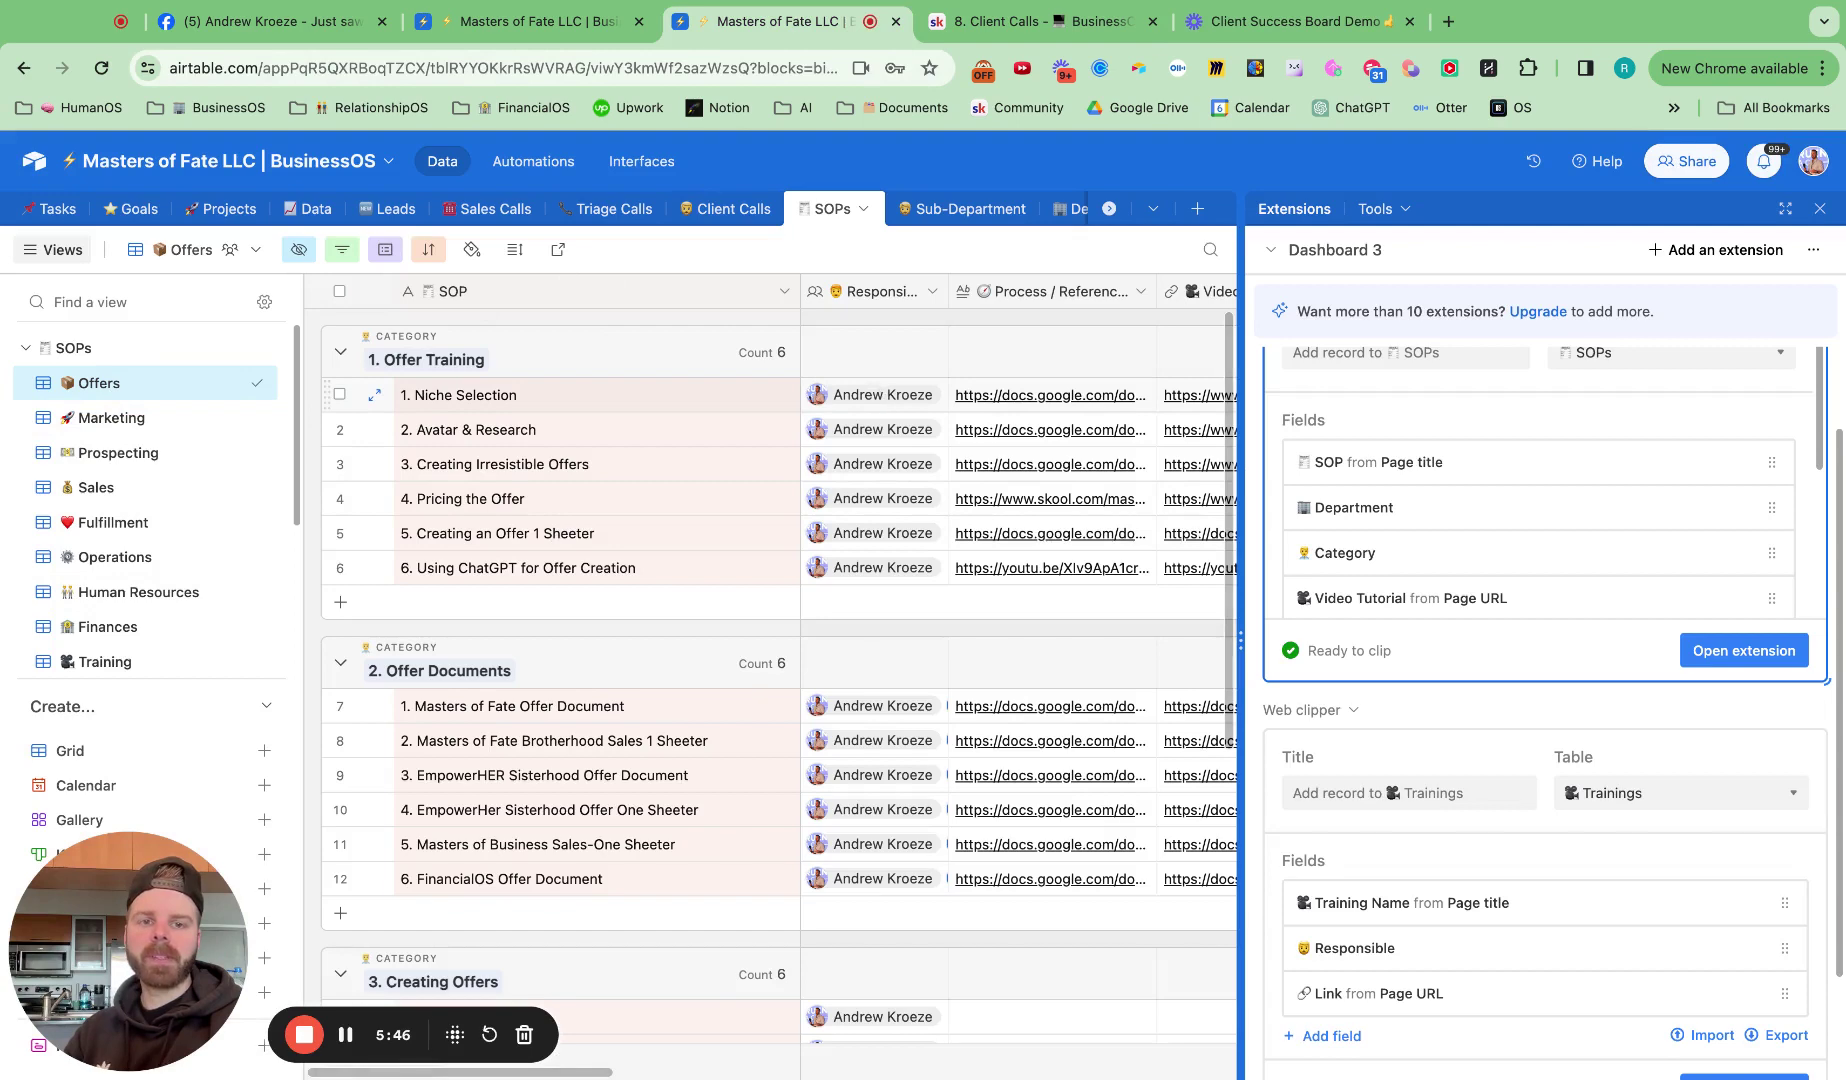
click(1820, 210)
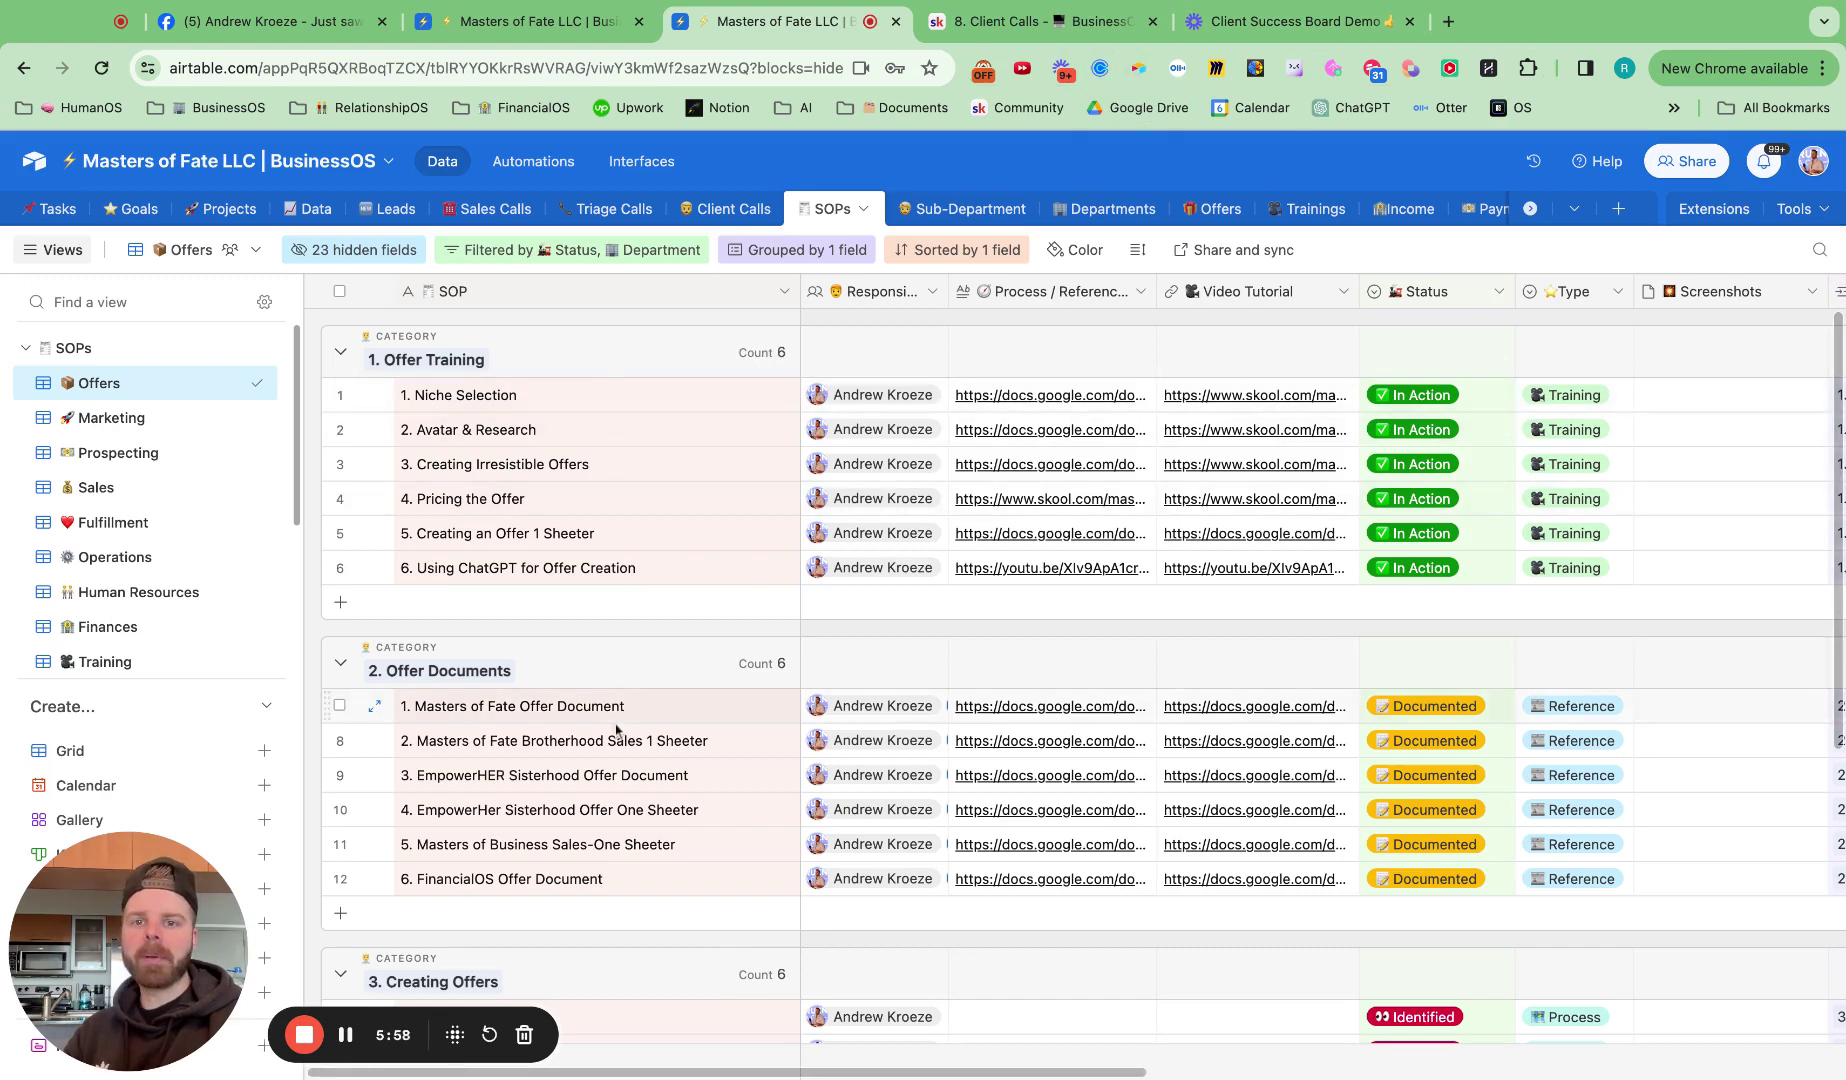
click(1114, 212)
click(955, 207)
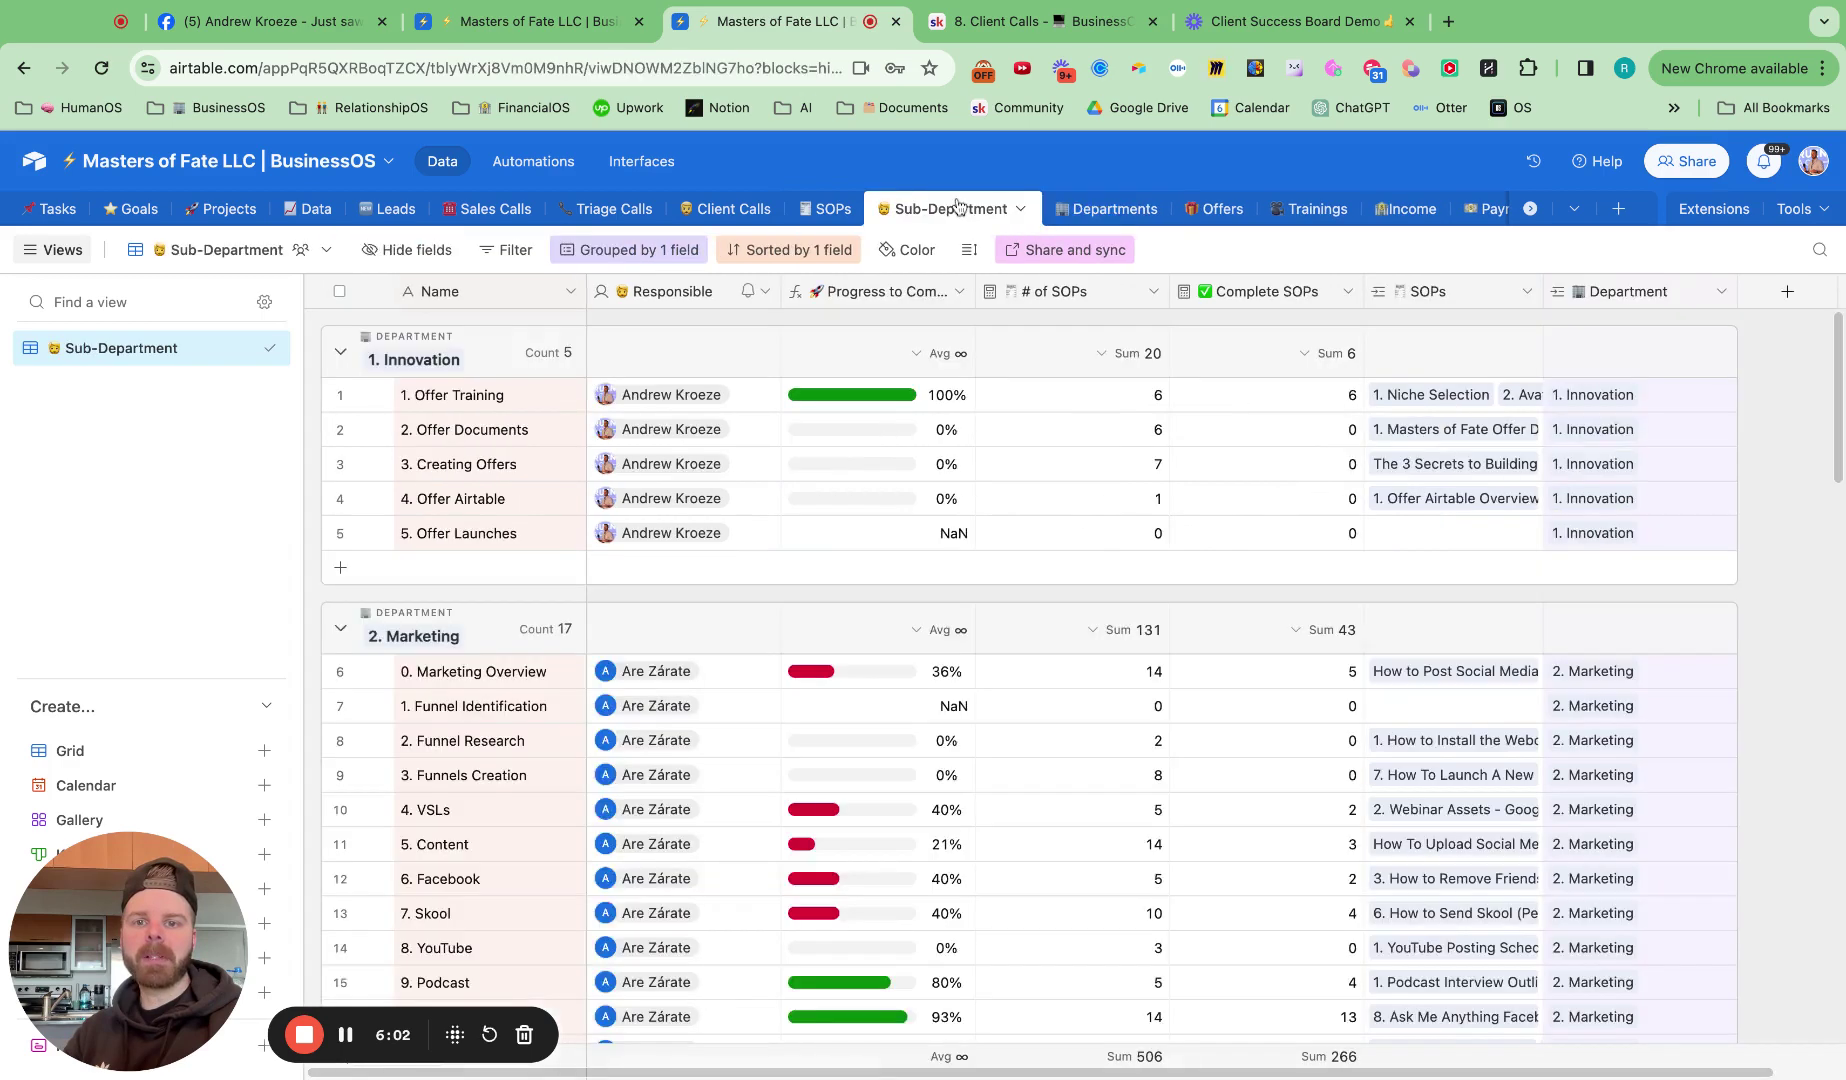
click(827, 212)
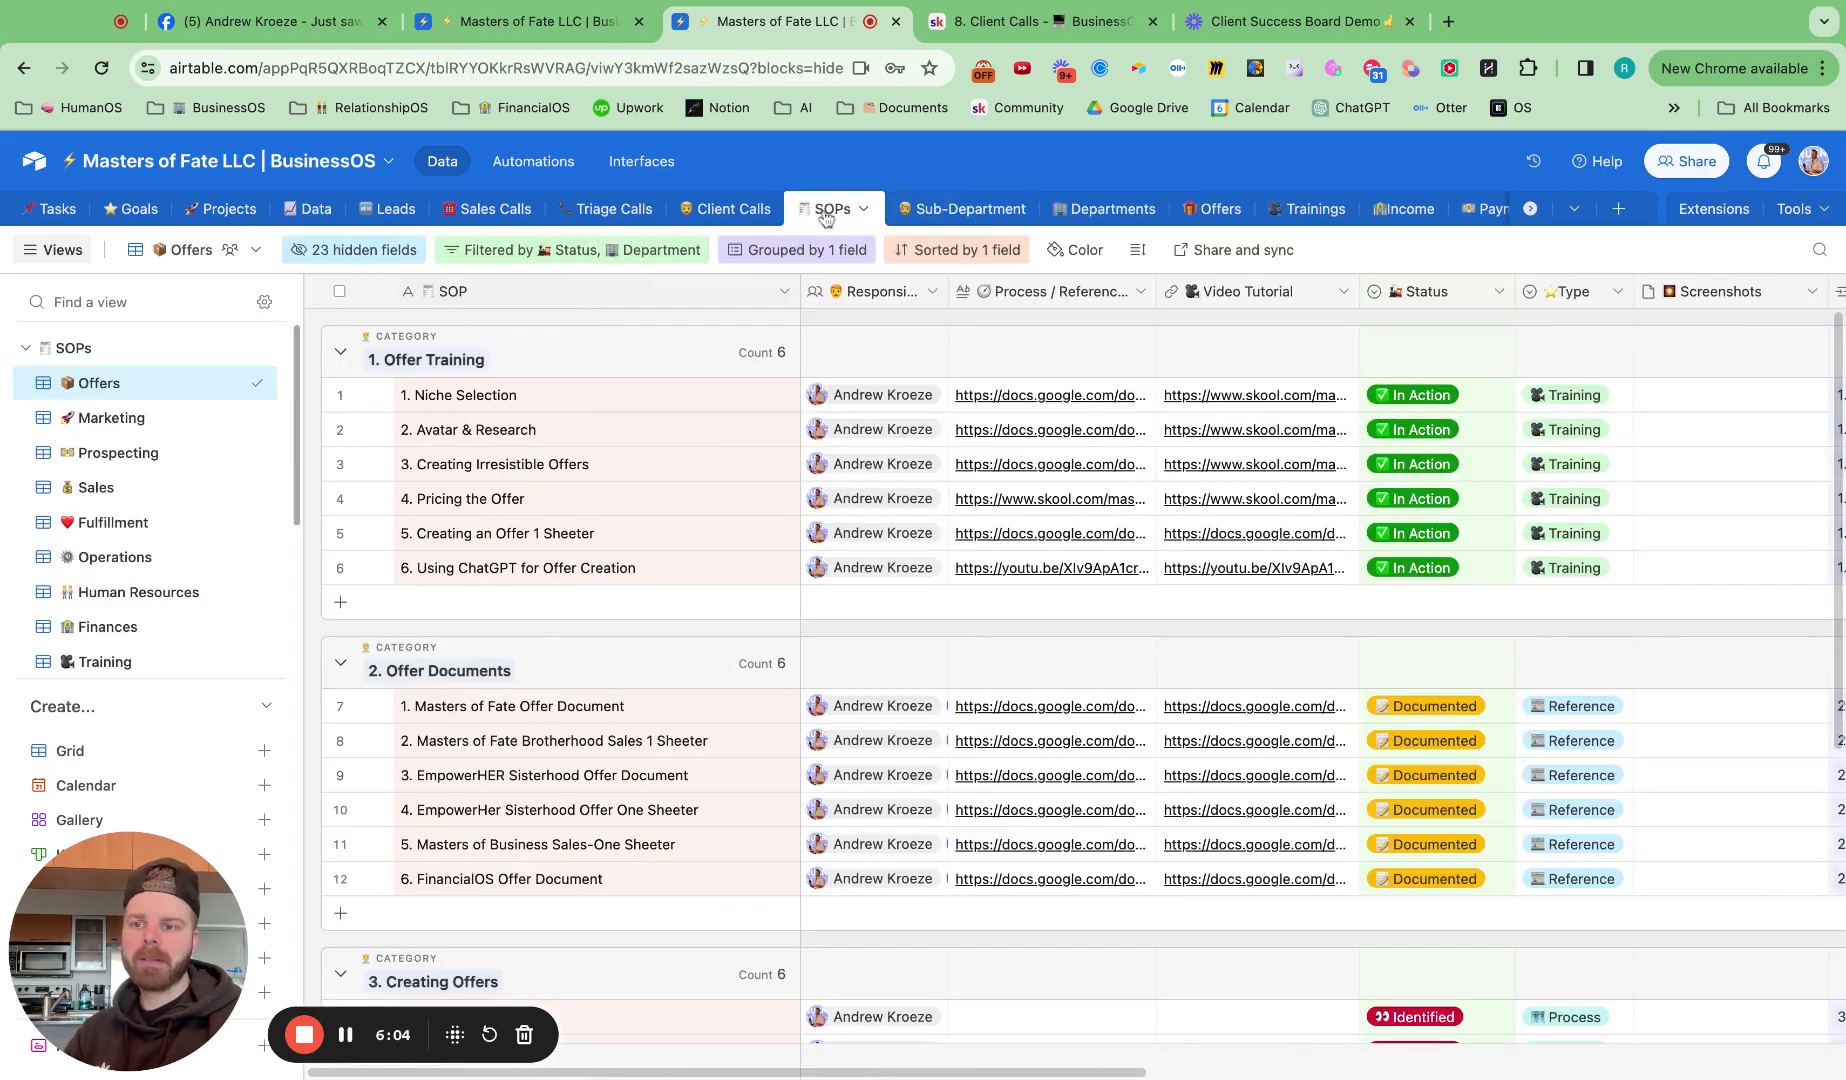